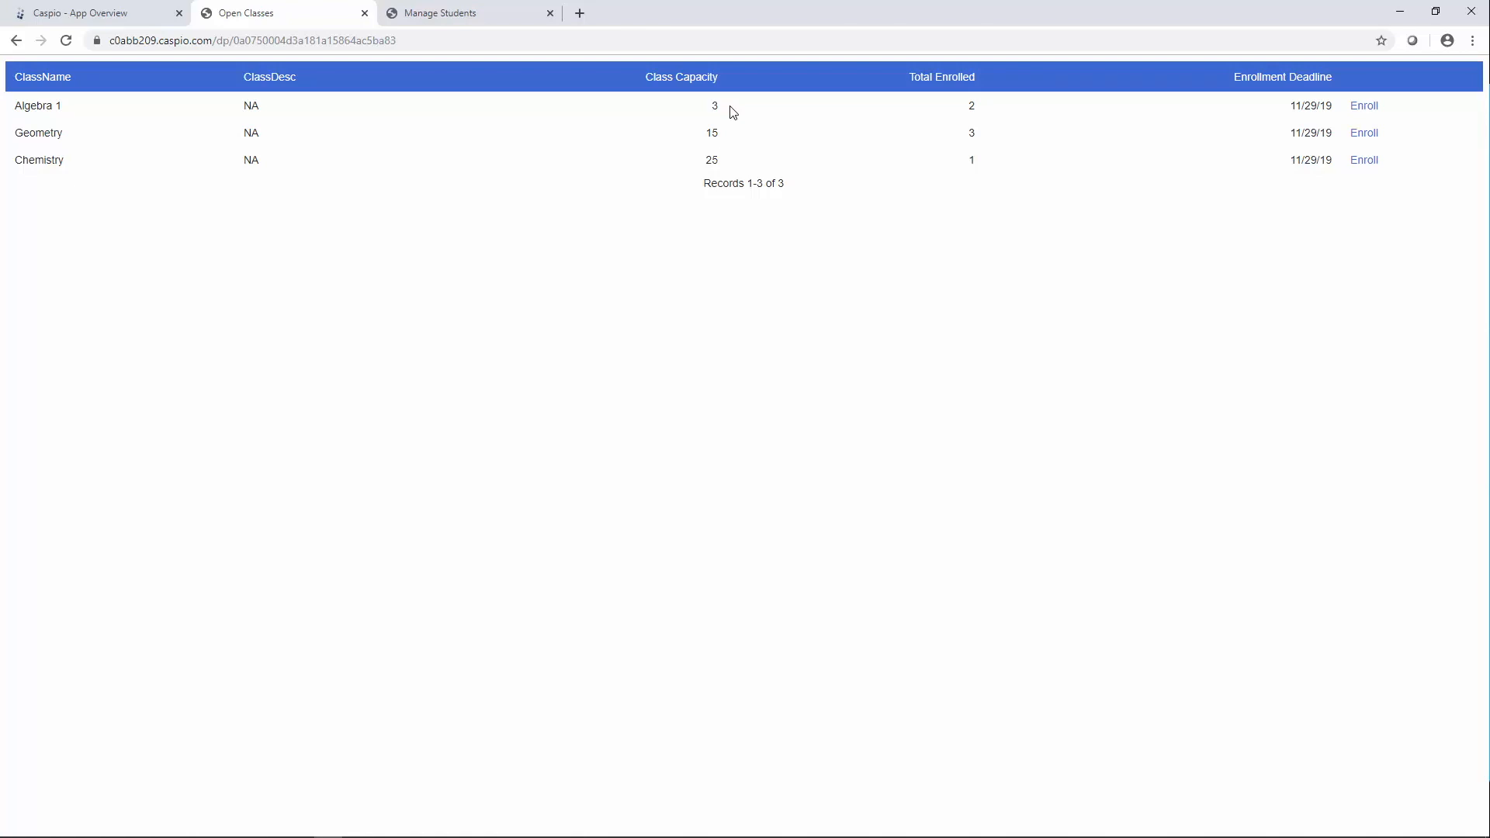
Enroll a new student in the Geometry class by submitting the enrollment form with the student's full name.
{"action": "left_click", "coordinate": [1364, 137]}
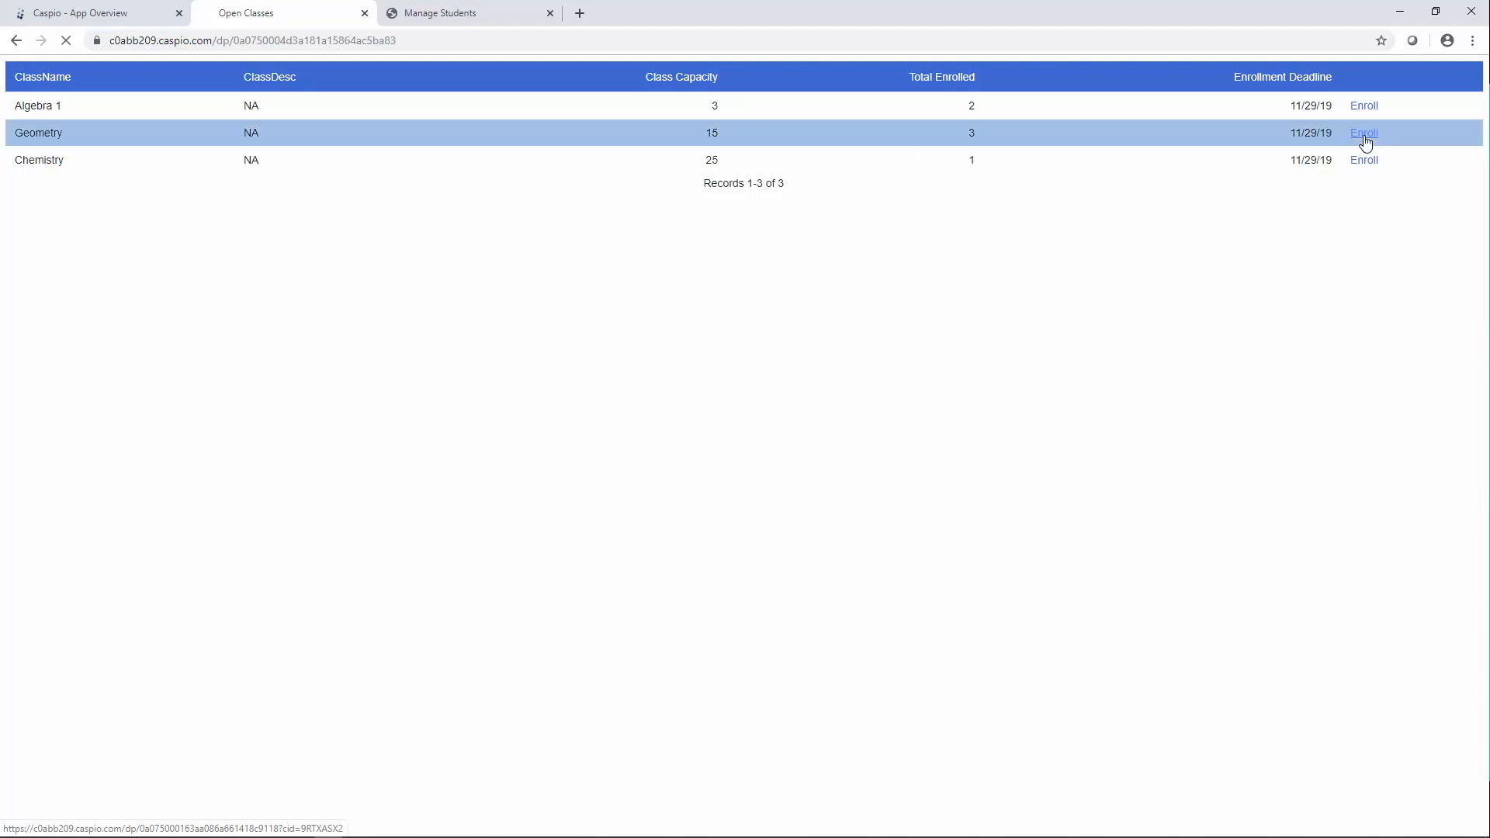
{"action": "left_click", "coordinate": [212, 79]}
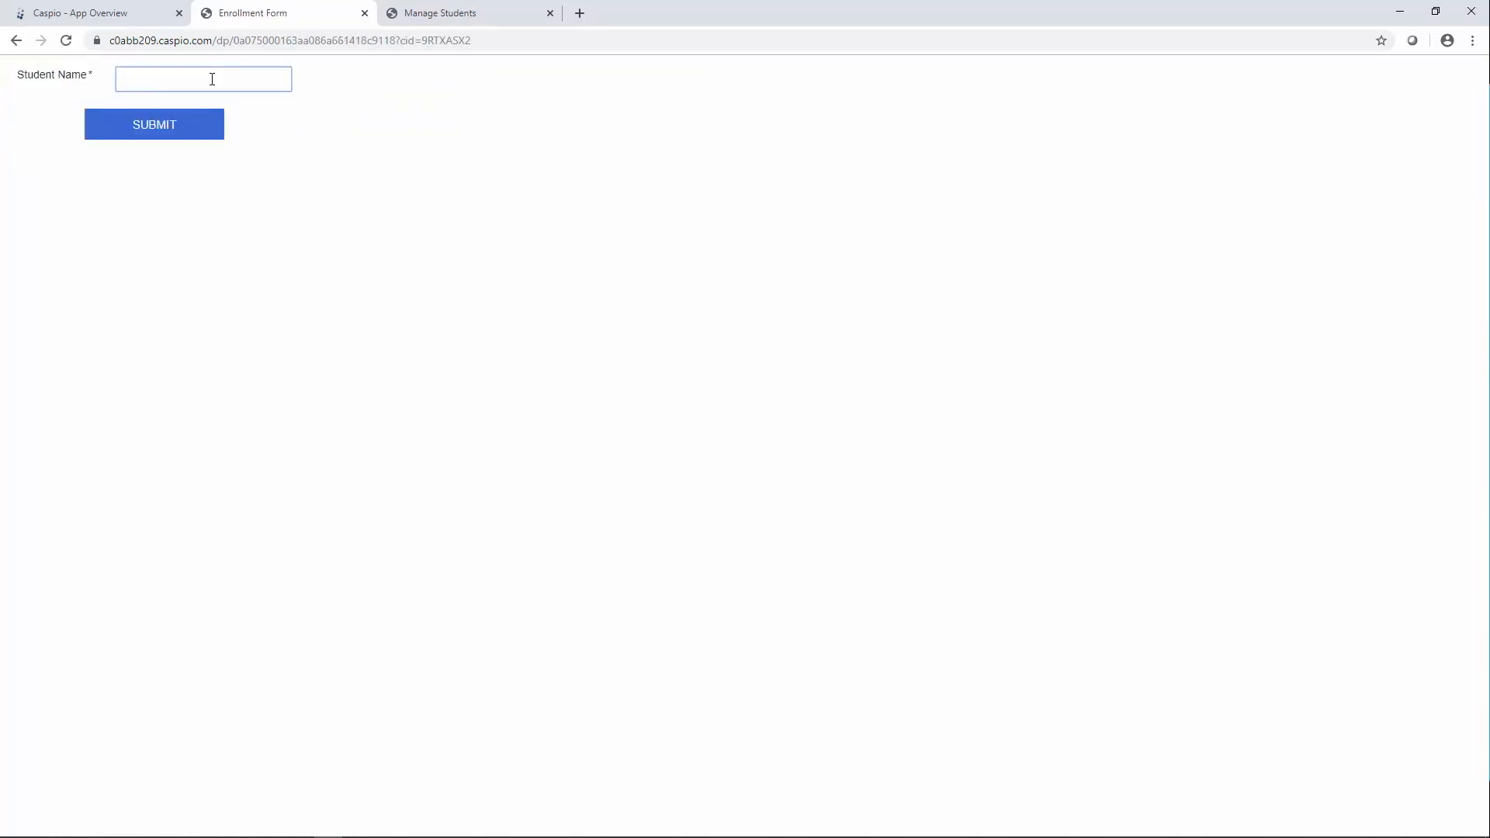
{"action": "type", "text": "Molly Baker"}
{"action": "key", "text": "Return"}
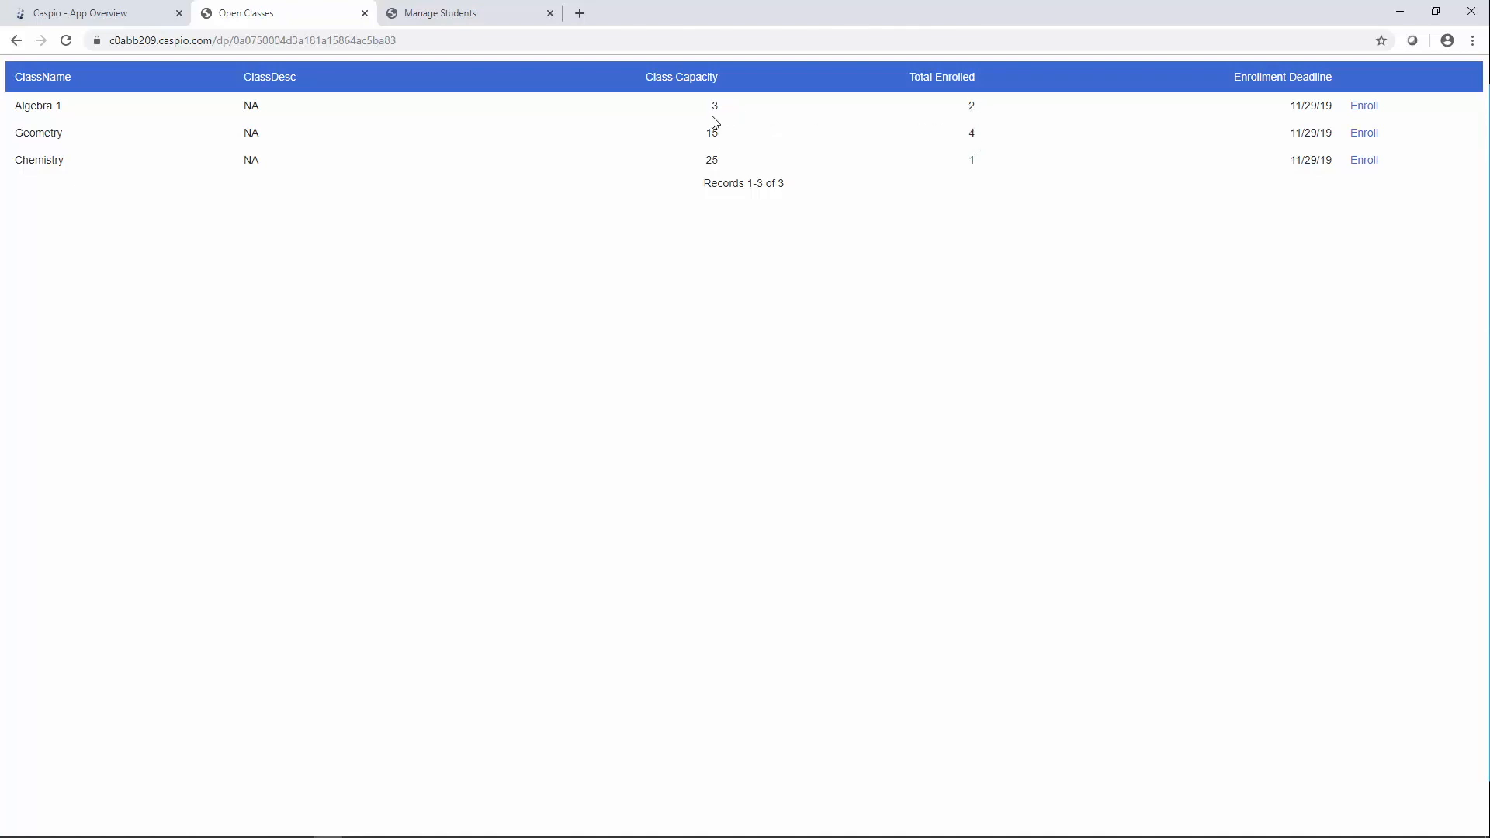
Enroll another student in the Algebra 1 class, submitting the form with the student's full name.
{"action": "left_click", "coordinate": [1362, 107]}
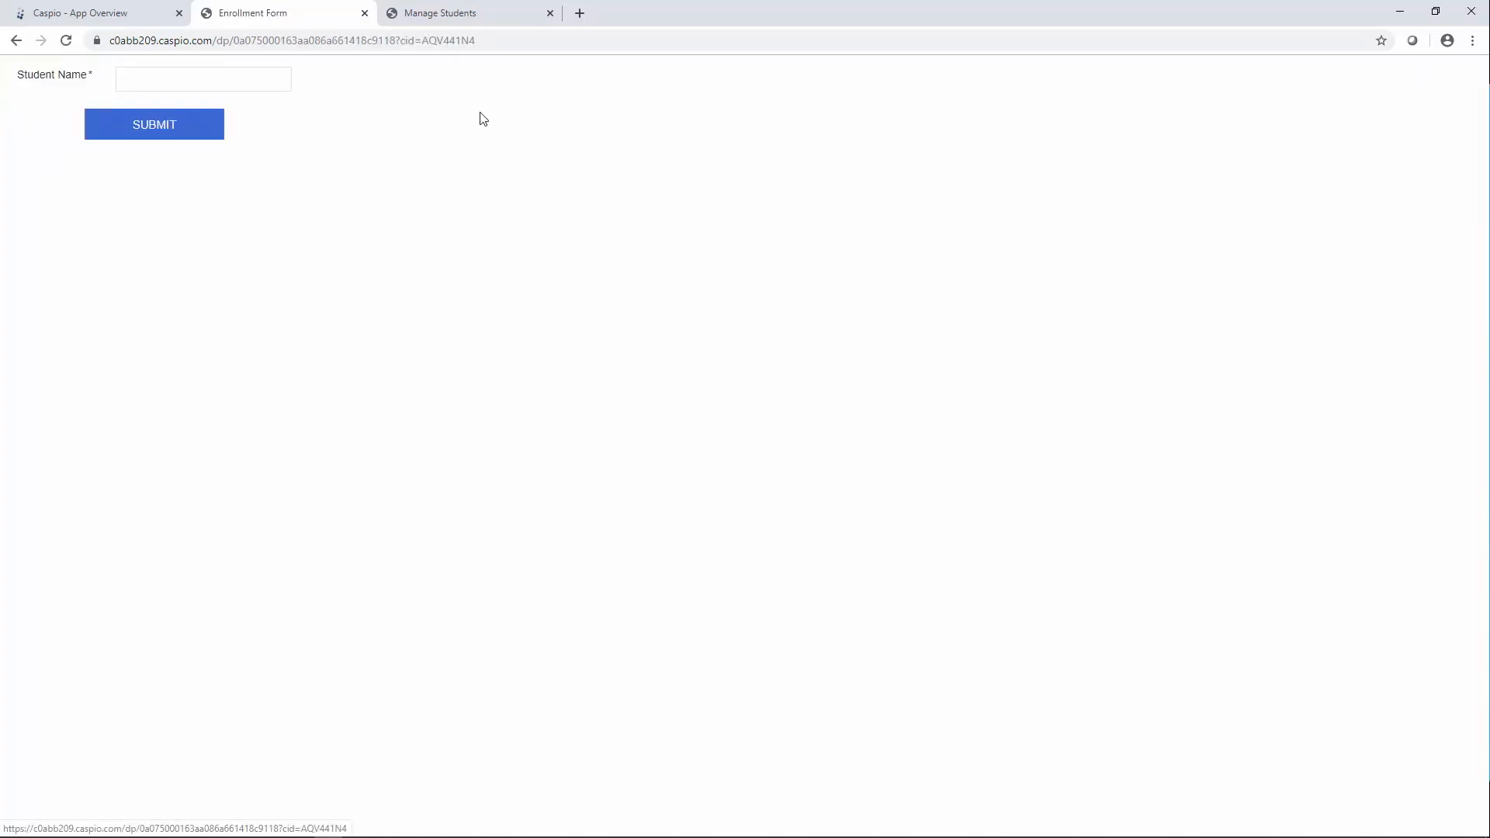
{"action": "left_click", "coordinate": [251, 81]}
{"action": "type", "text": "Jay Smith"}
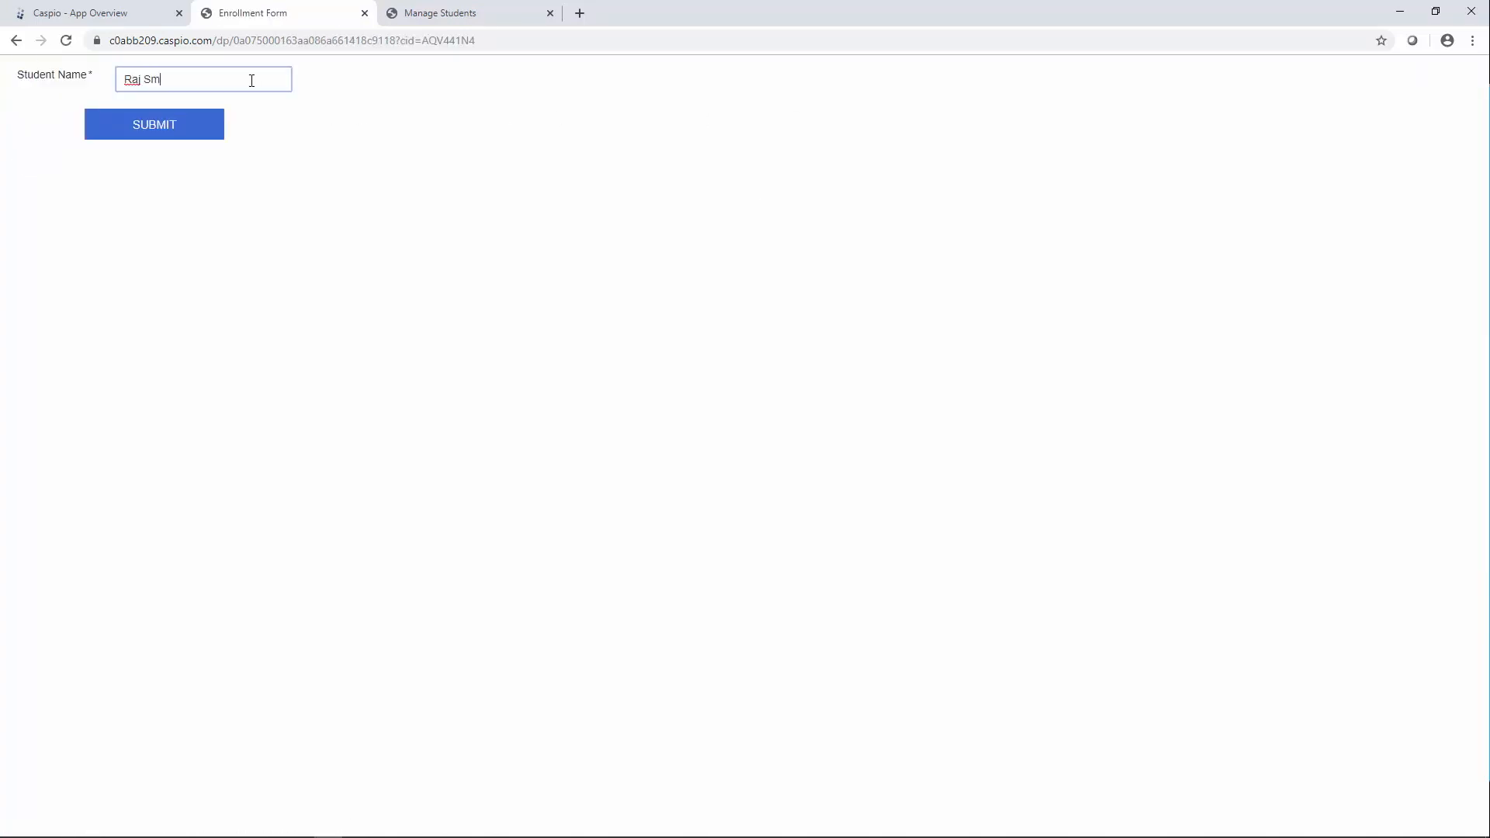
{"action": "key", "text": "Return"}
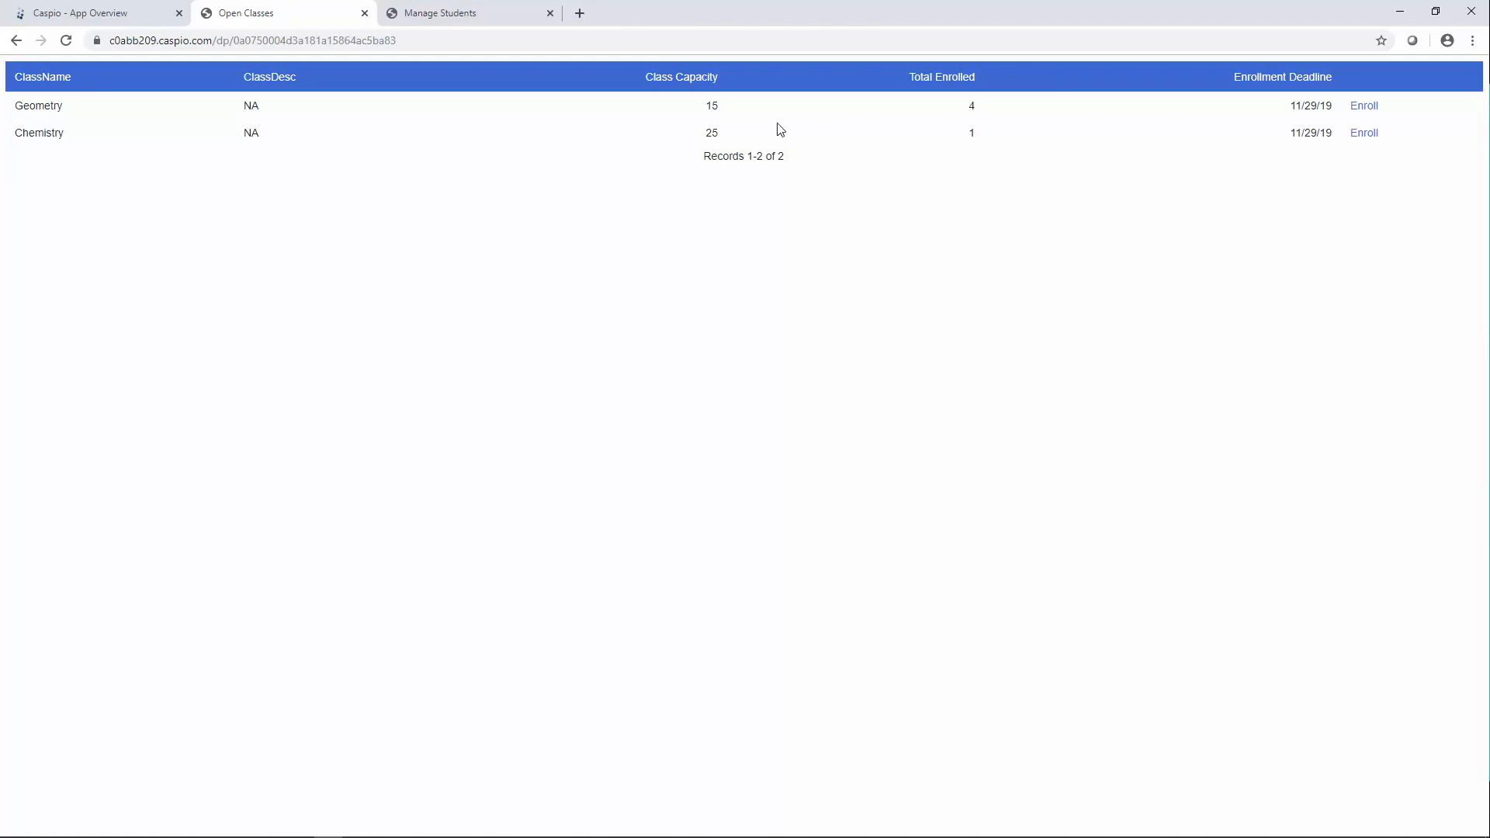
Delete the newly added Algebra 1 student from the refreshed Manage Students page, and reload the Open Classes page.
{"action": "left_click", "coordinate": [464, 20]}
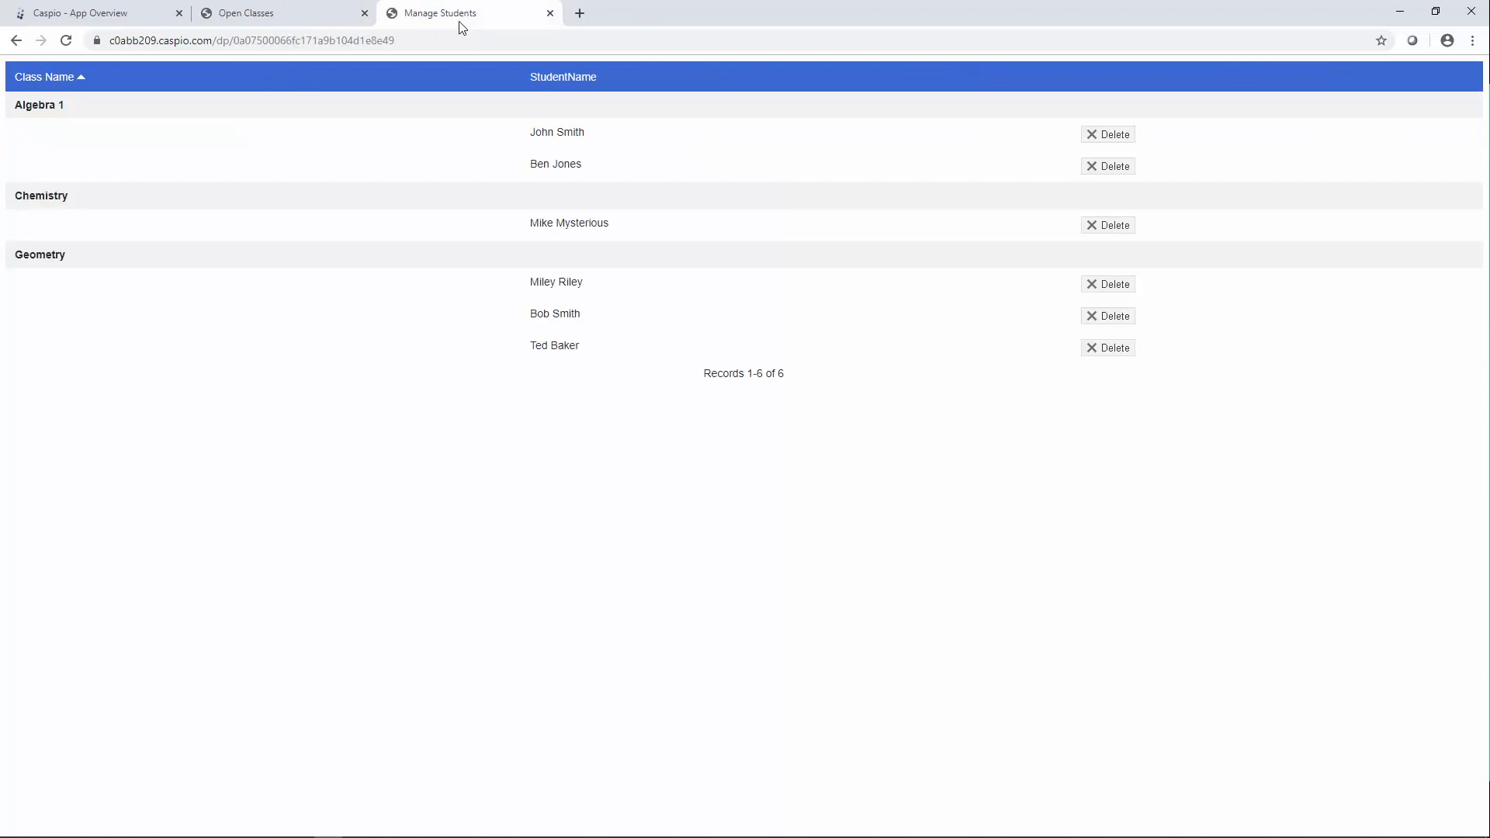
{"action": "left_click", "coordinate": [66, 40]}
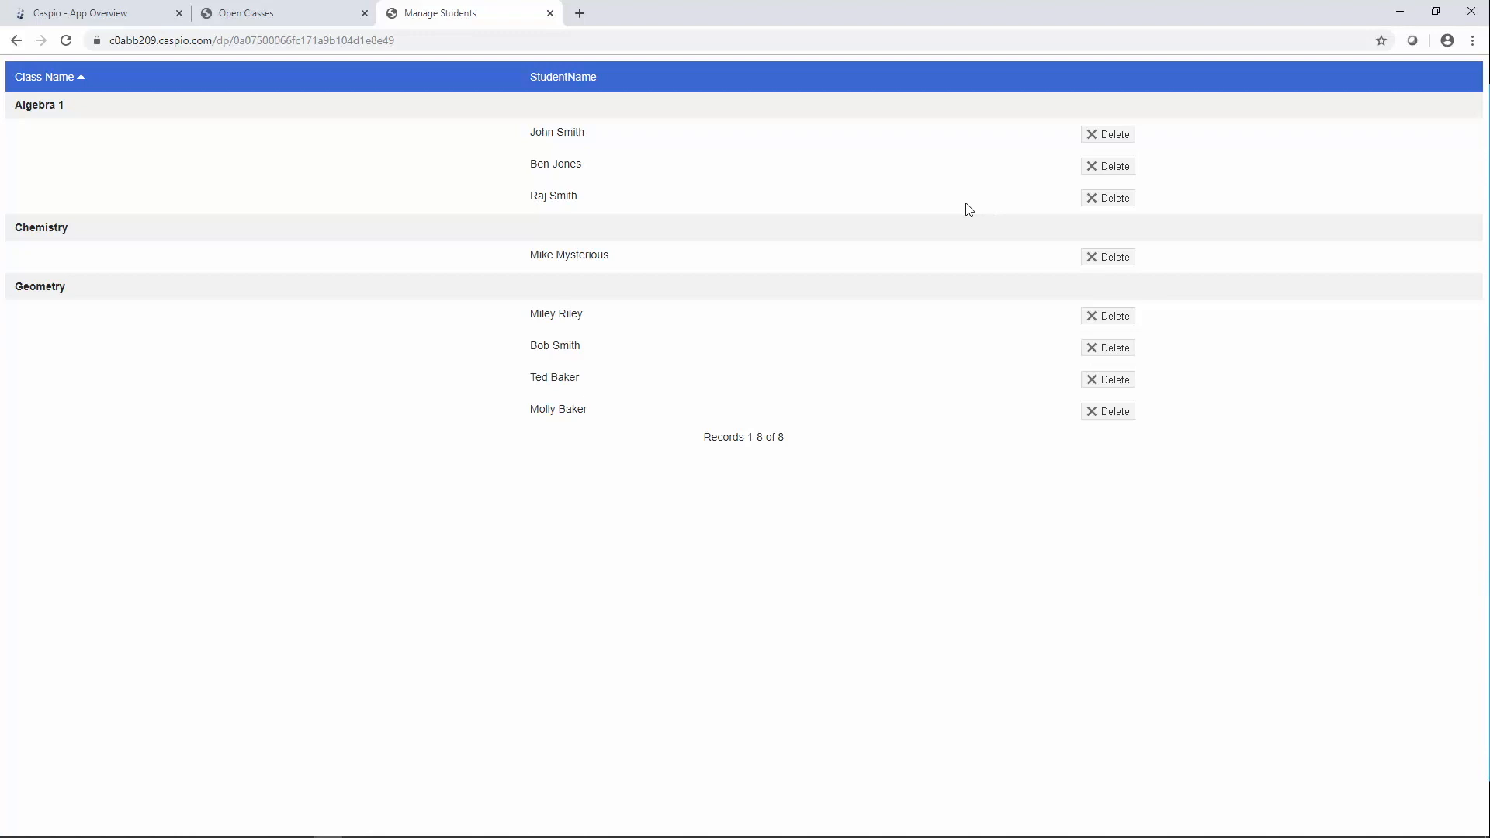
{"action": "left_click", "coordinate": [1113, 203]}
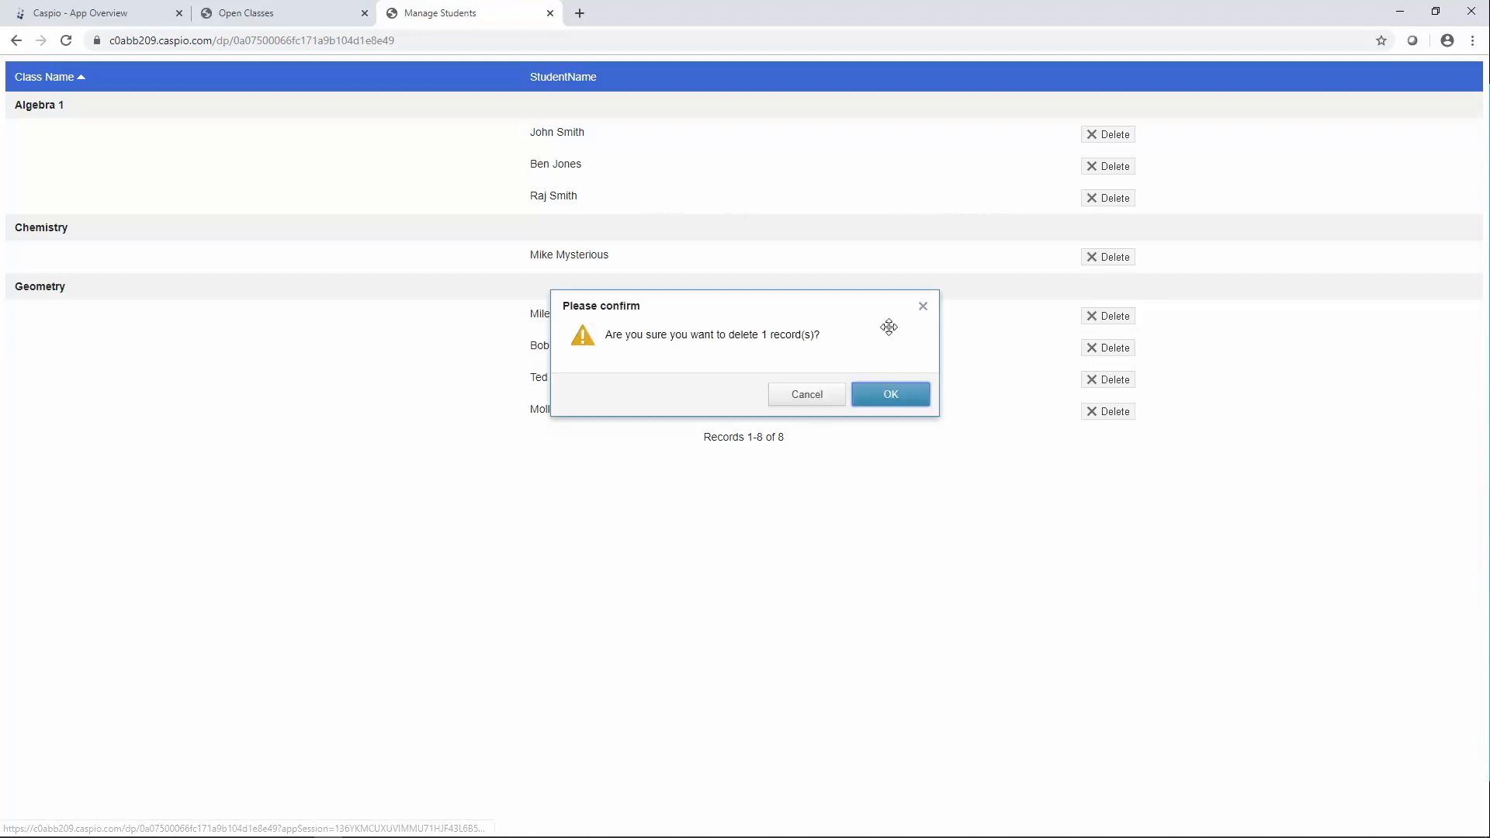
{"action": "left_click", "coordinate": [879, 397]}
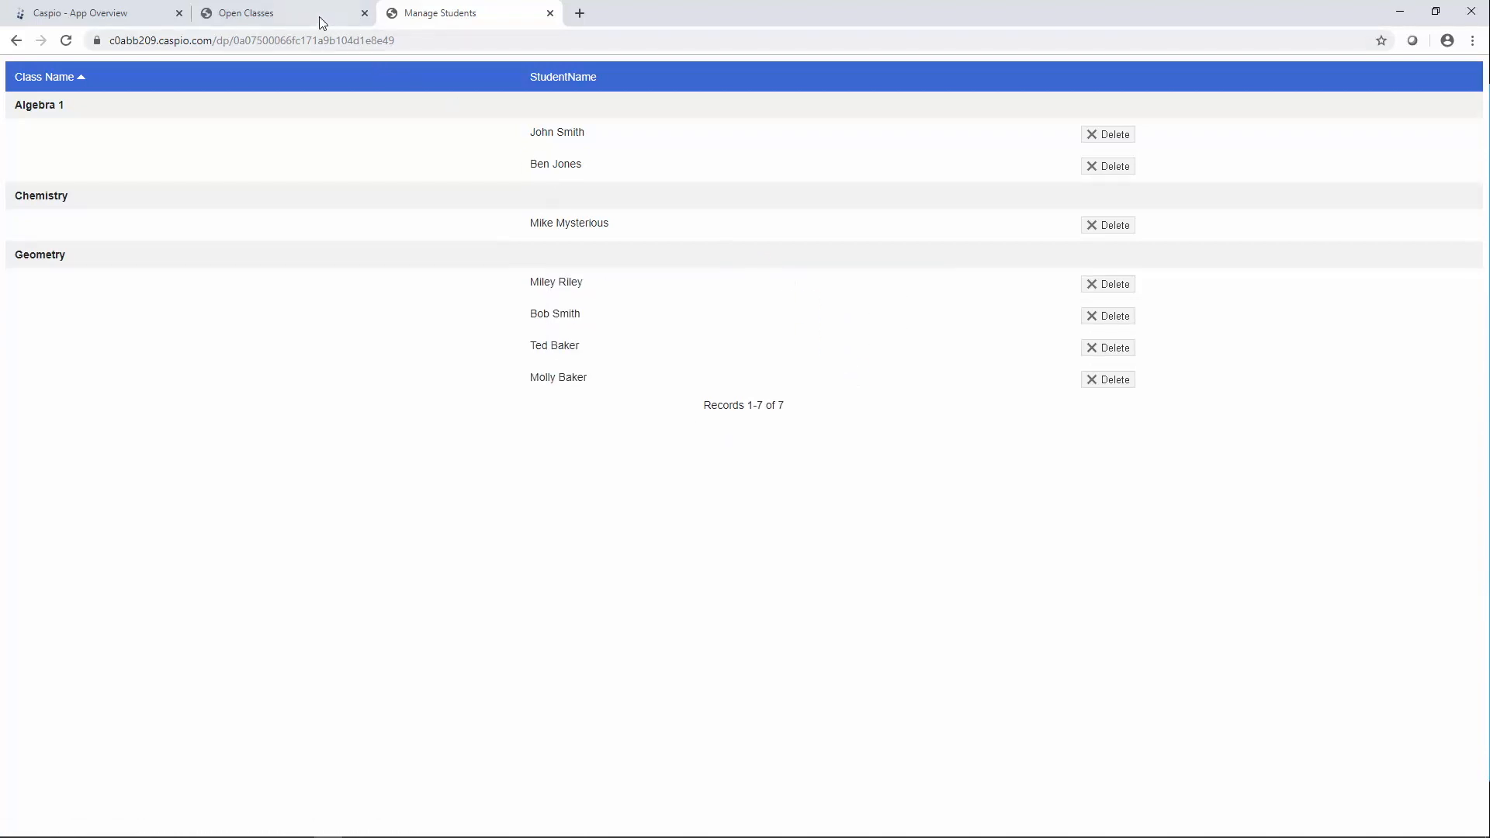
{"action": "left_click", "coordinate": [323, 22]}
{"action": "left_click", "coordinate": [67, 41]}
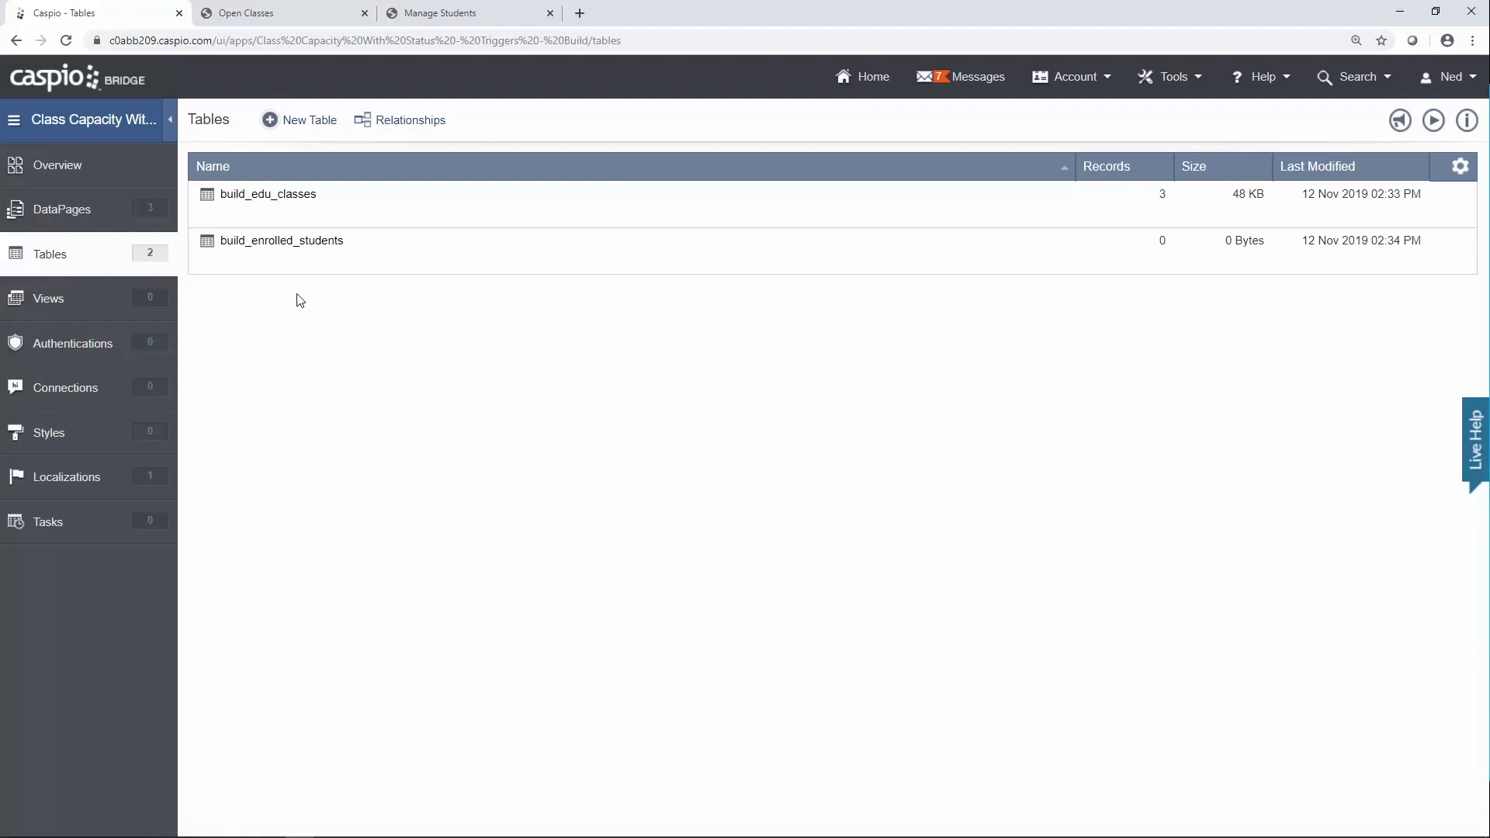
Examine the design and datasheet of the build_edu_classes table, and the design of the build_enrolled_students table.
{"action": "left_click", "coordinate": [361, 217]}
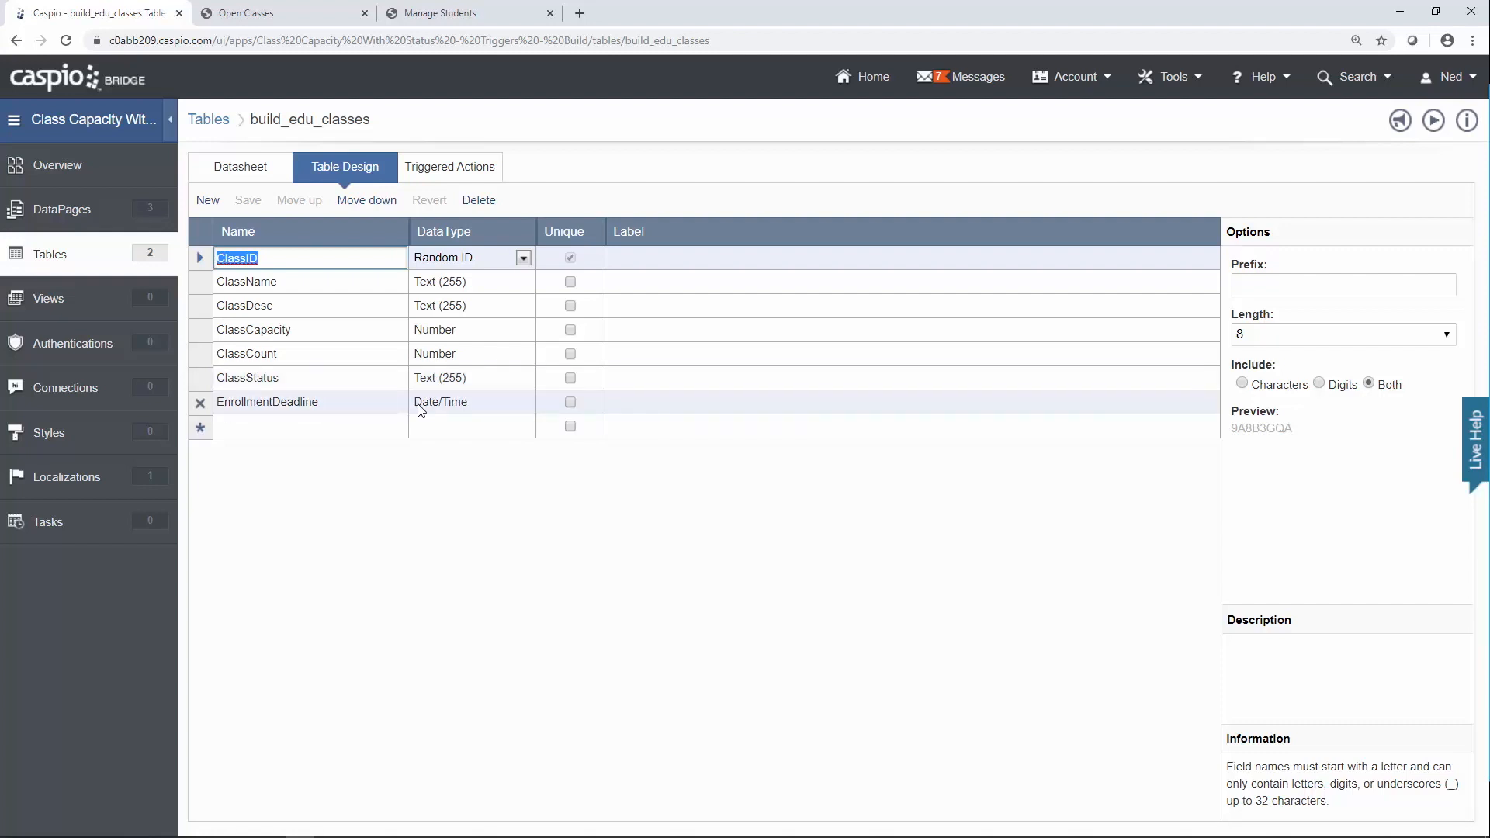
{"action": "left_click", "coordinate": [243, 167]}
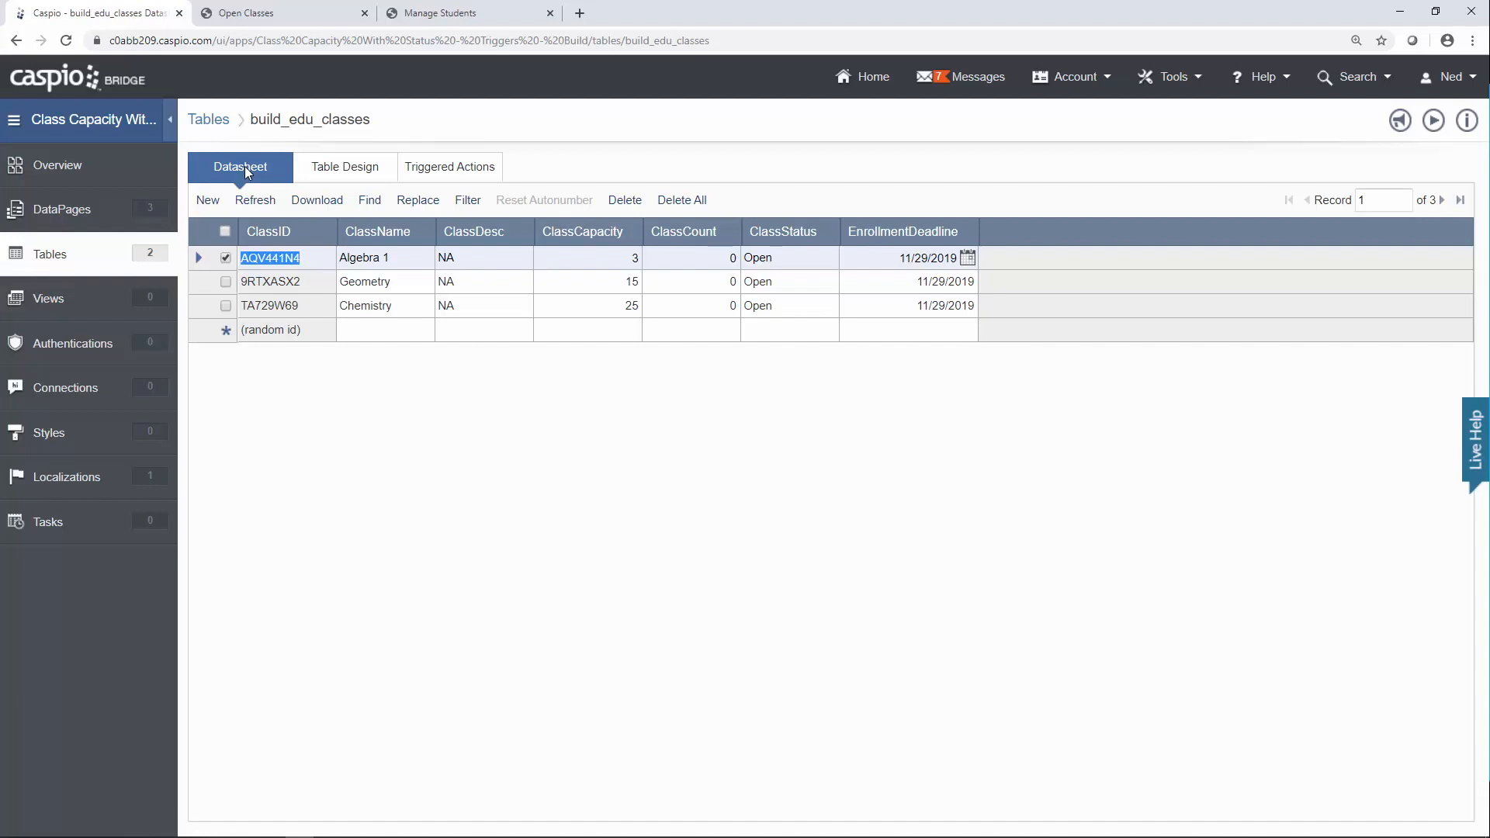
{"action": "left_click", "coordinate": [69, 265]}
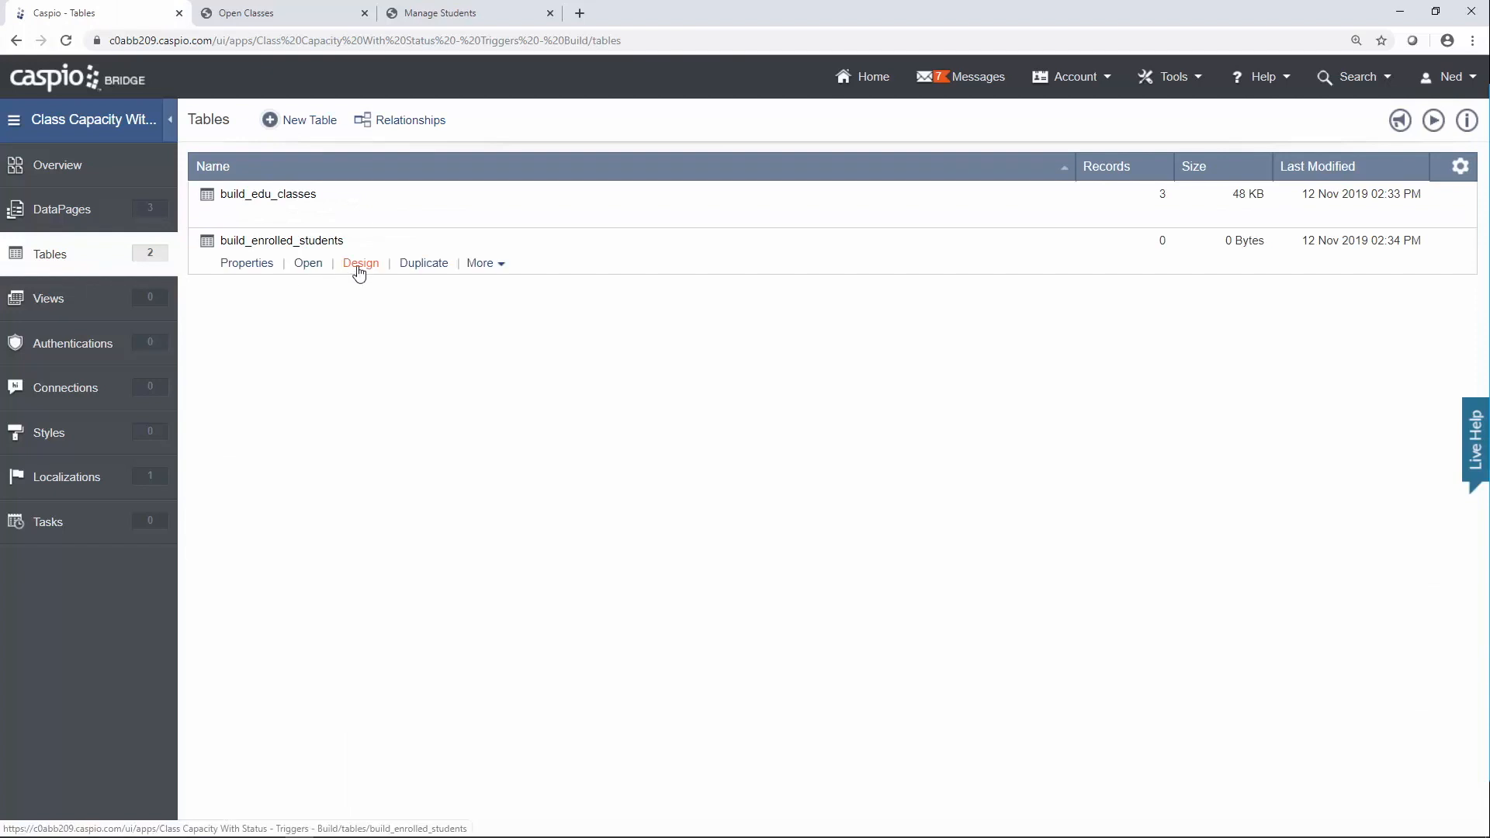
{"action": "left_click", "coordinate": [361, 267]}
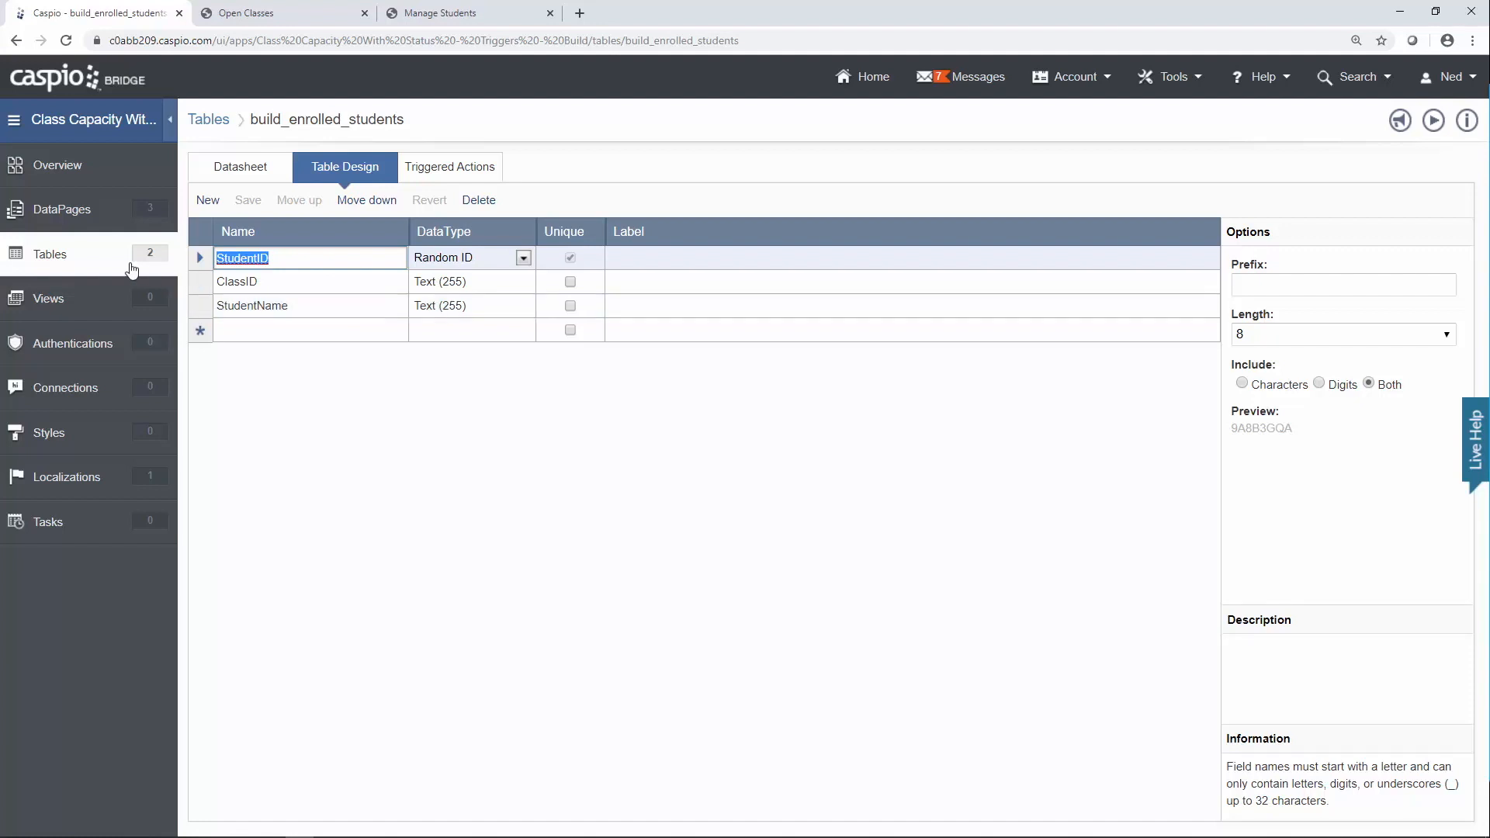
Review the ClassID relationship settings between build_edu_classes and build_enrolled_students without saving, and view the app's DataPages.
{"action": "left_click", "coordinate": [88, 256]}
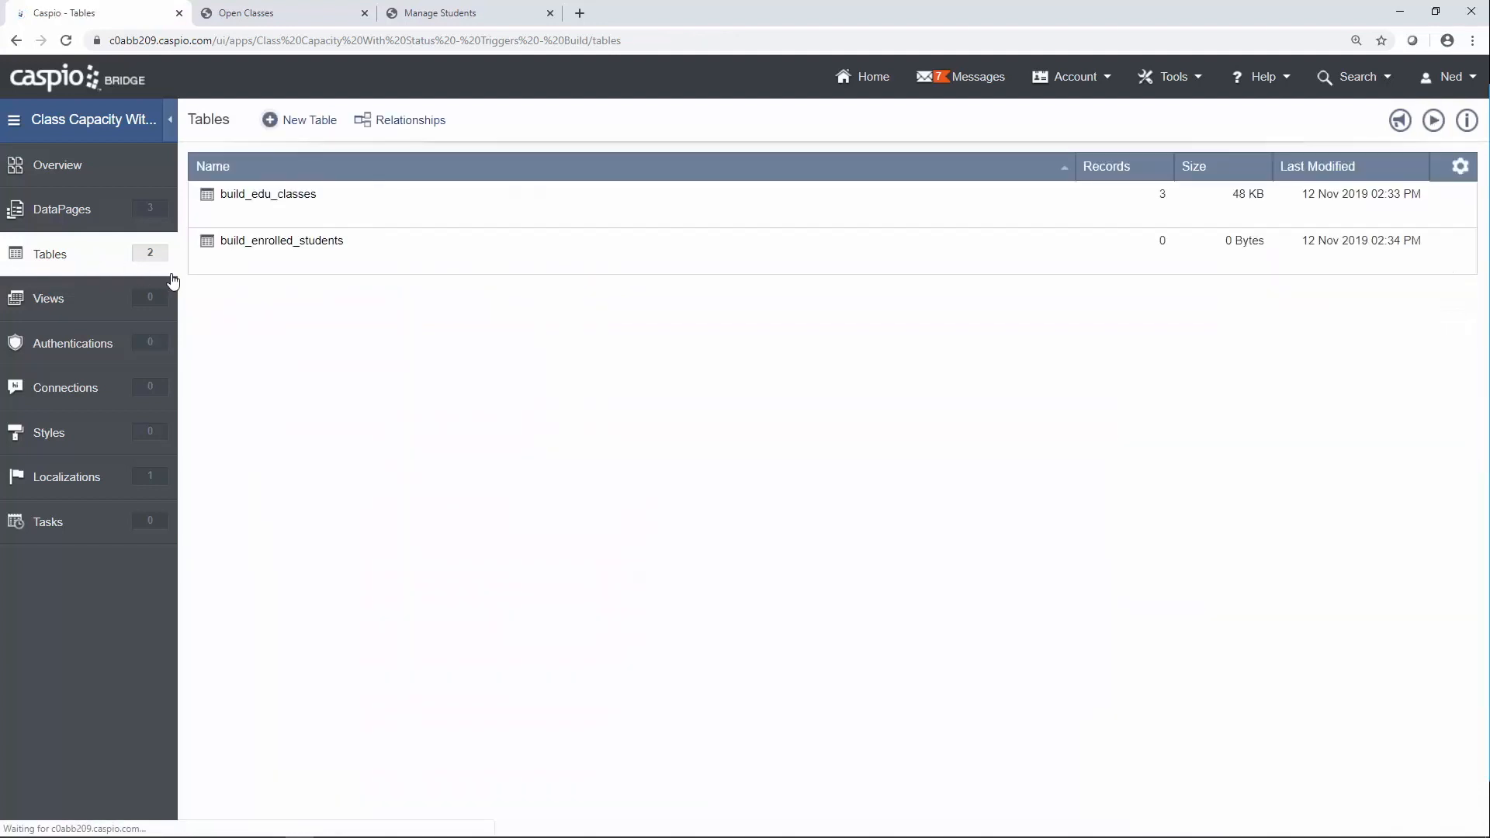
{"action": "left_click", "coordinate": [420, 124]}
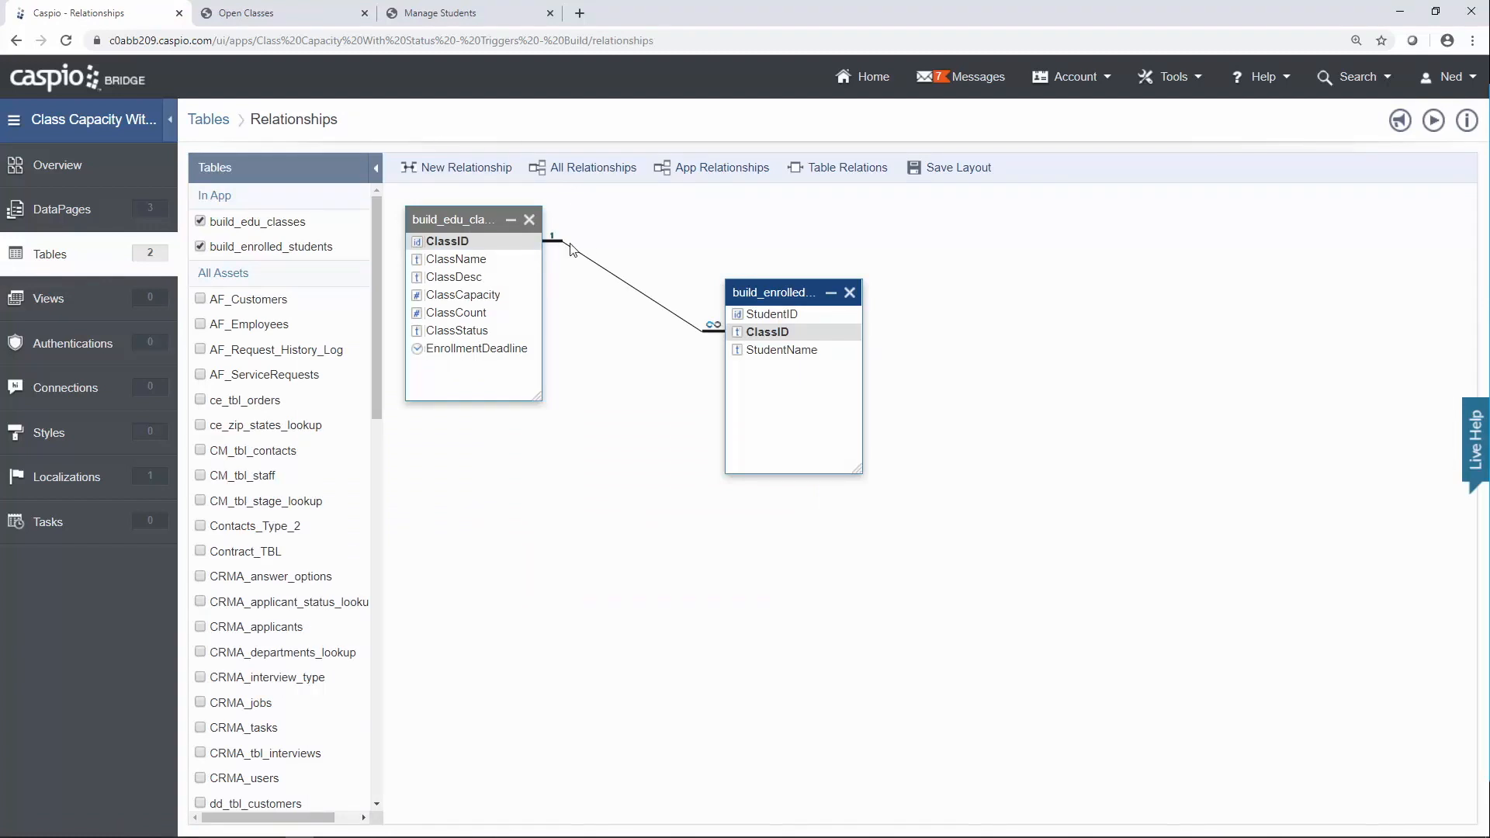
{"action": "right_click", "coordinate": [706, 332]}
{"action": "left_click", "coordinate": [729, 345]}
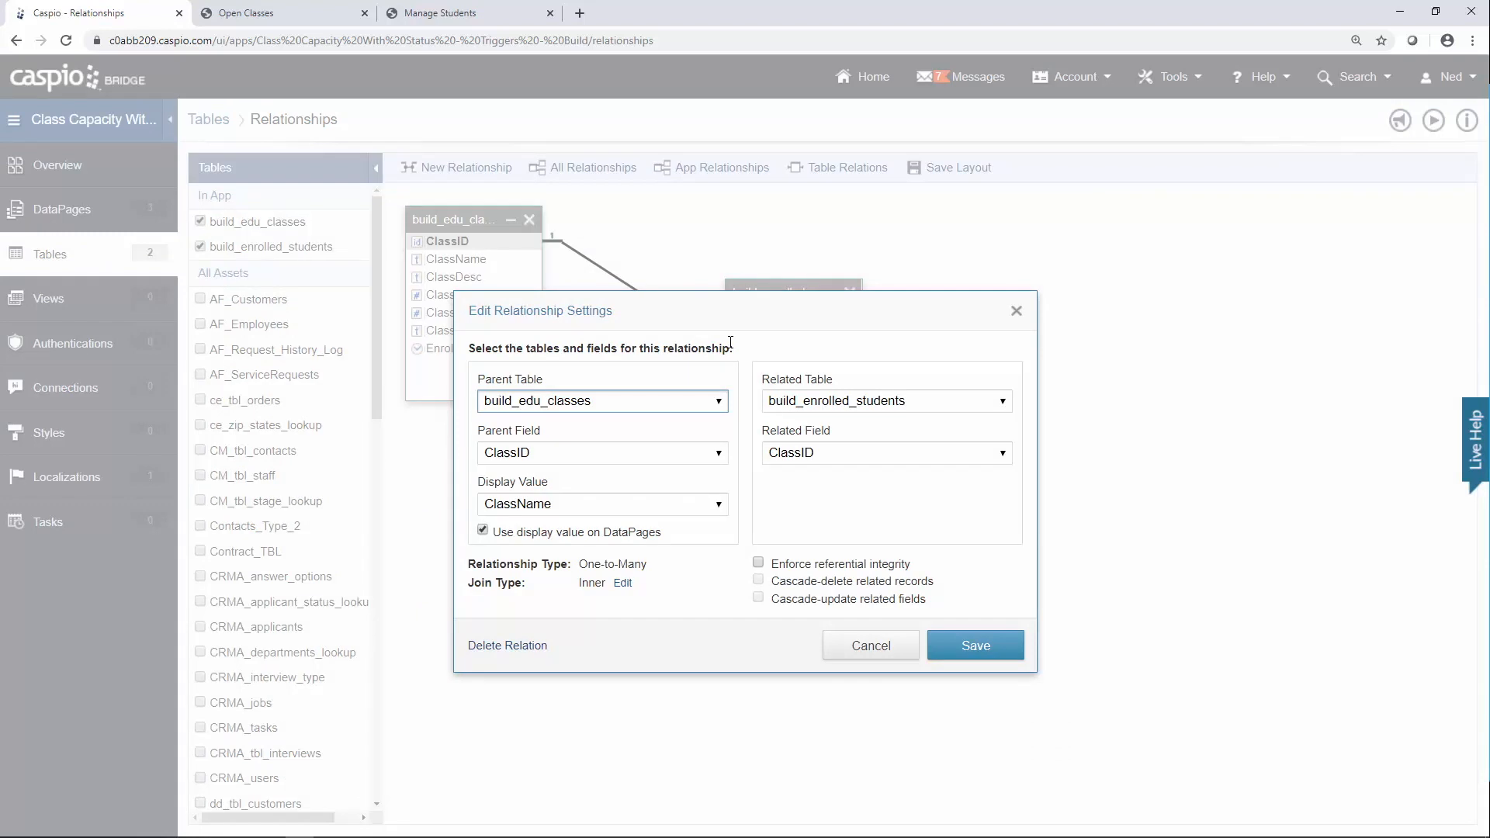
{"action": "left_click", "coordinate": [548, 508]}
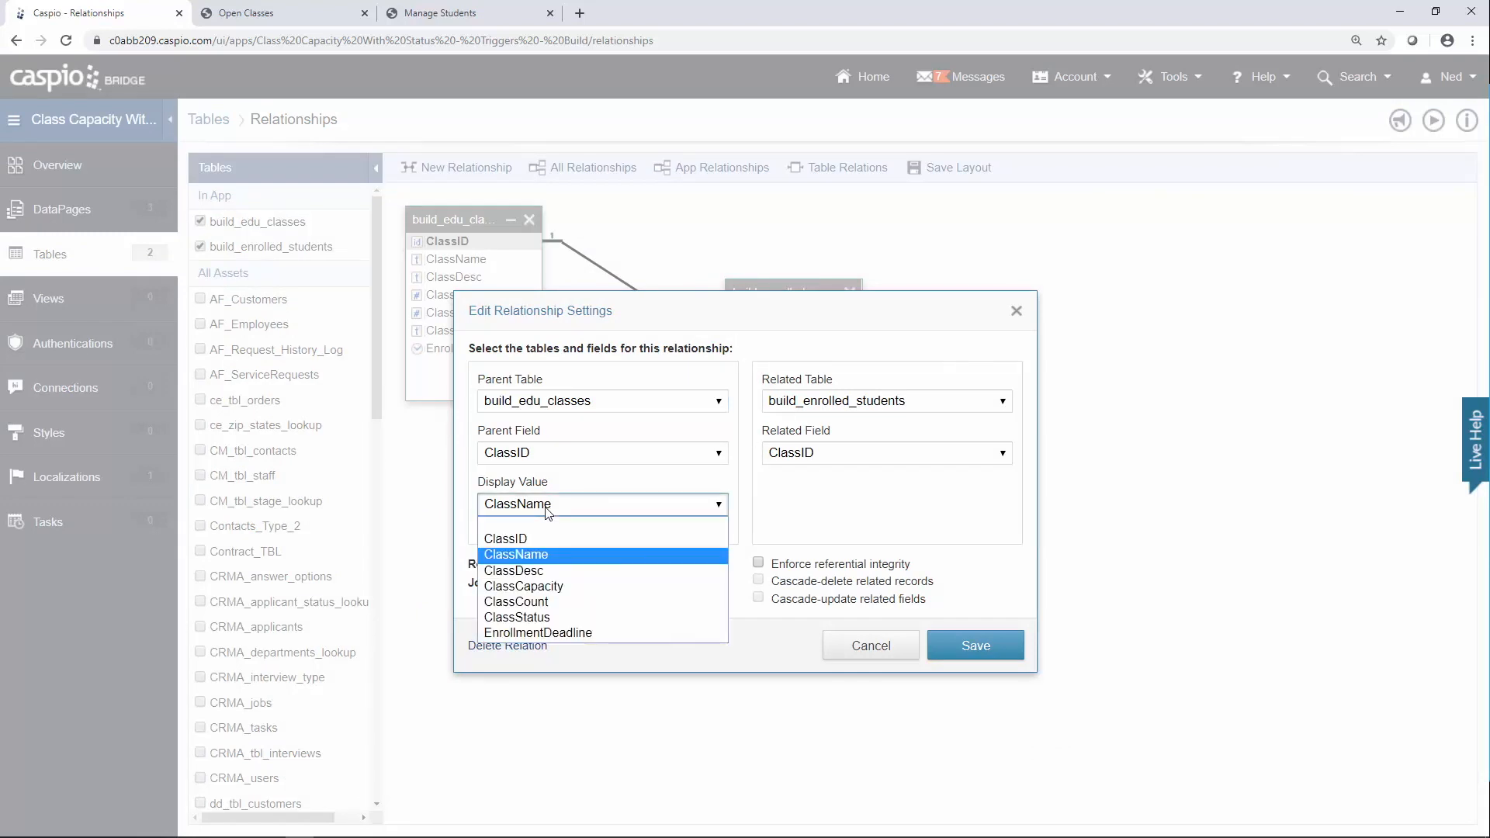
{"action": "left_click", "coordinate": [548, 510]}
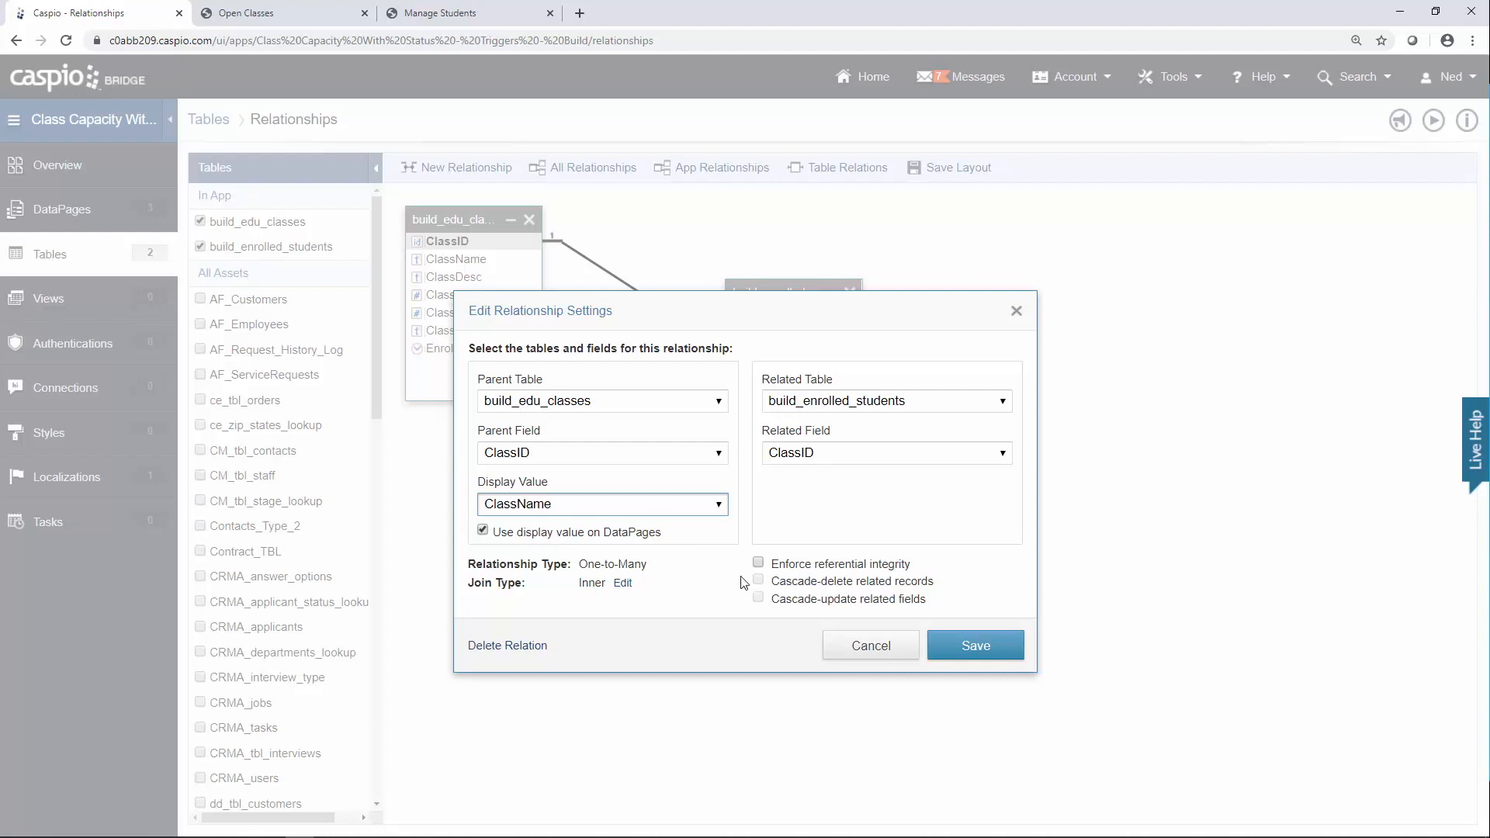
{"action": "left_click", "coordinate": [871, 649]}
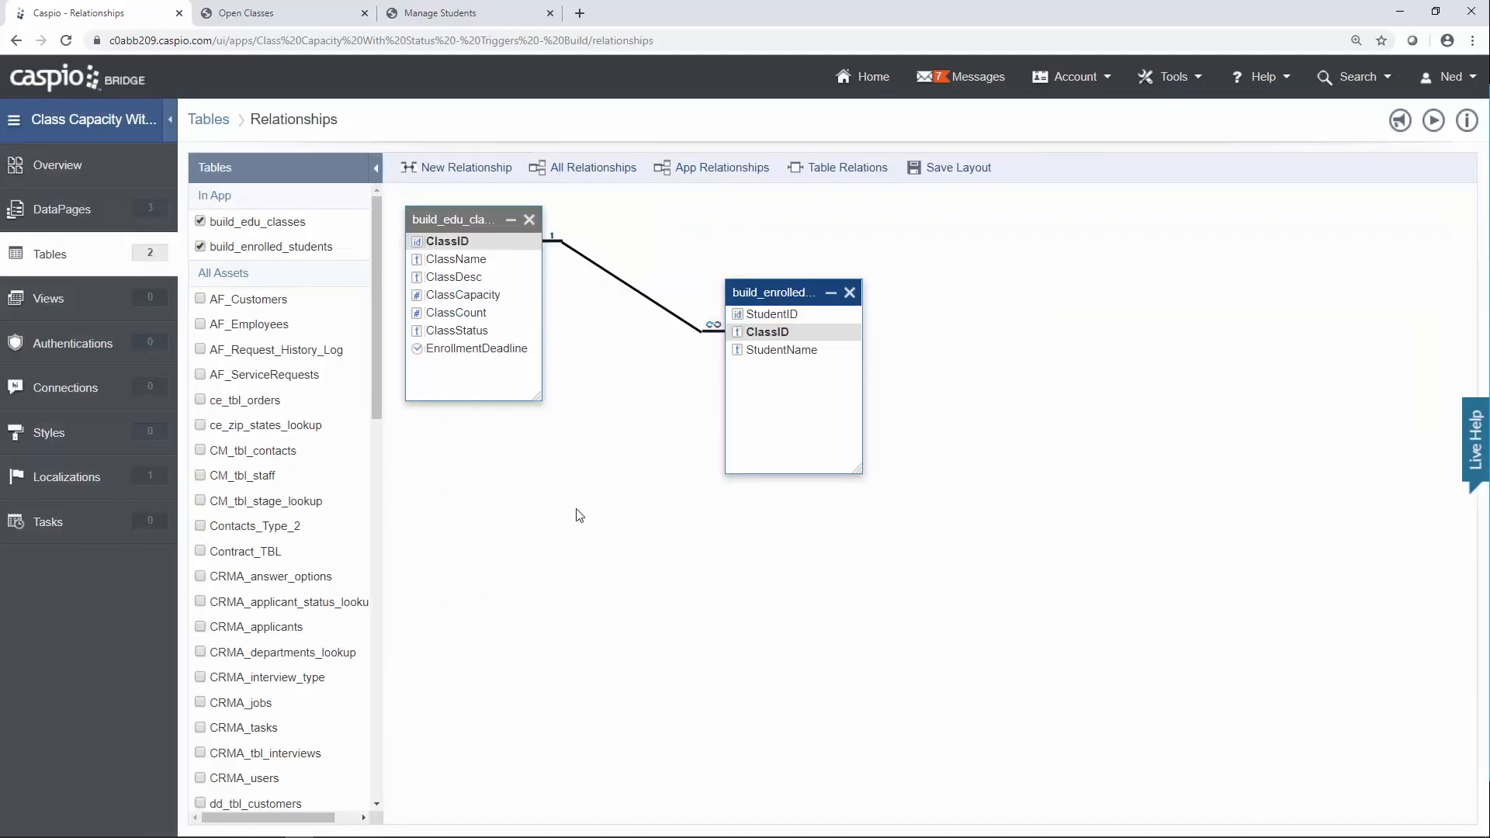
{"action": "left_click", "coordinate": [110, 218]}
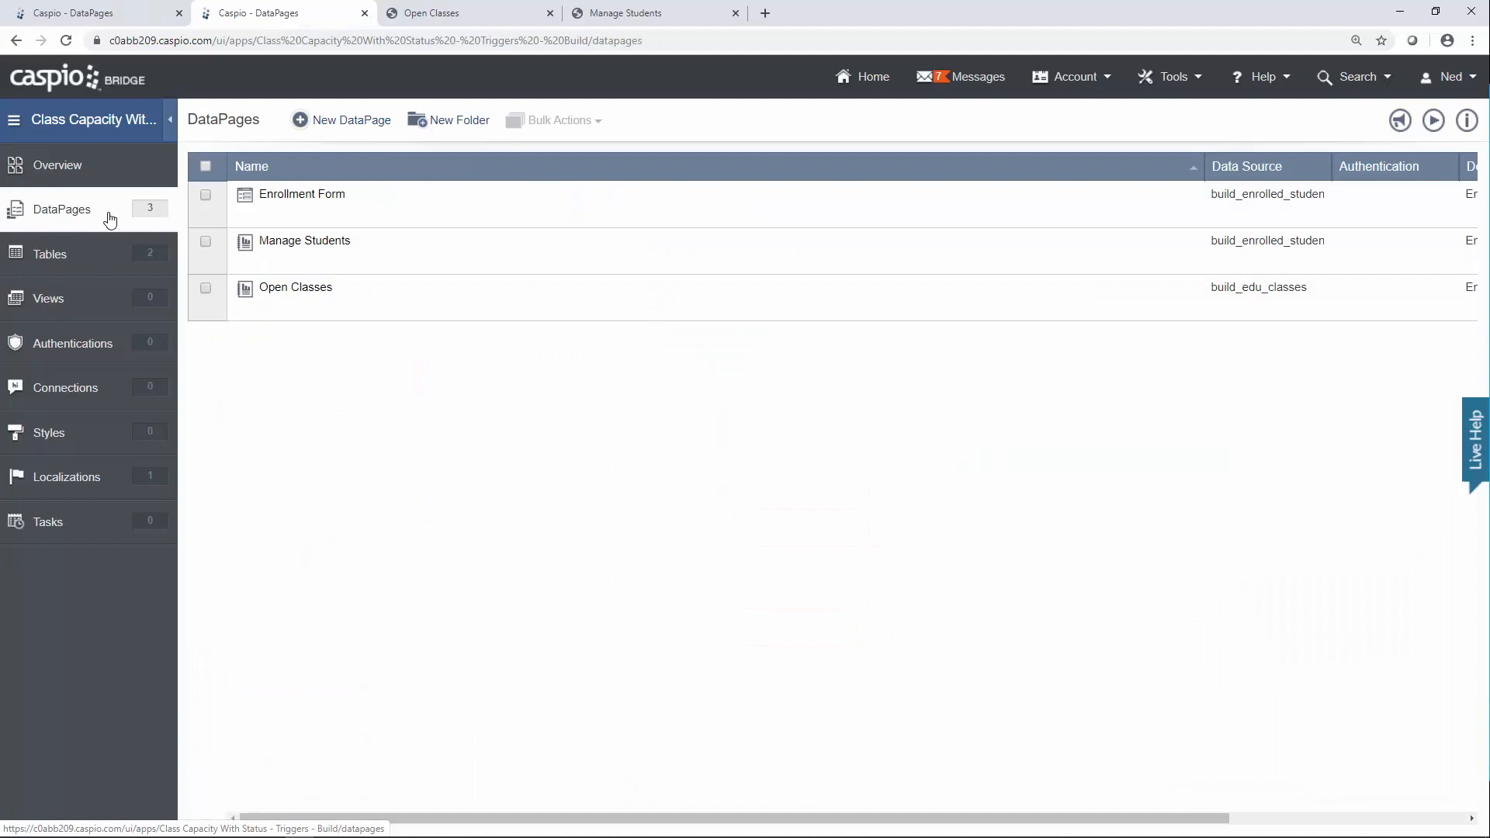
{"action": "mouse_move", "coordinate": [296, 294]}
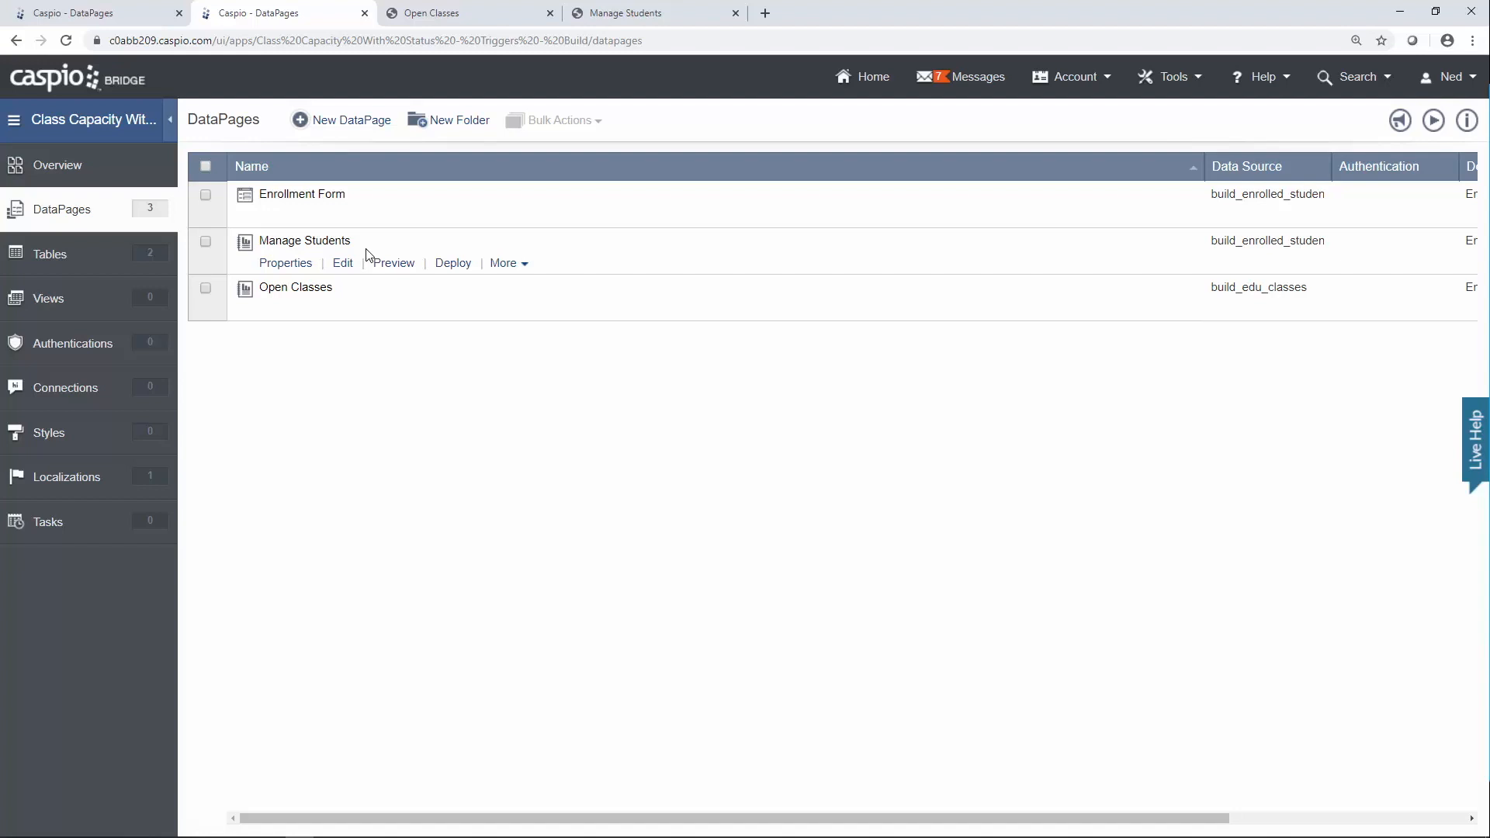
Create a new triggered action on build_enrolled_students for the insert data event, with an Update block targeting build_edu_classes.
{"action": "left_click", "coordinate": [99, 261]}
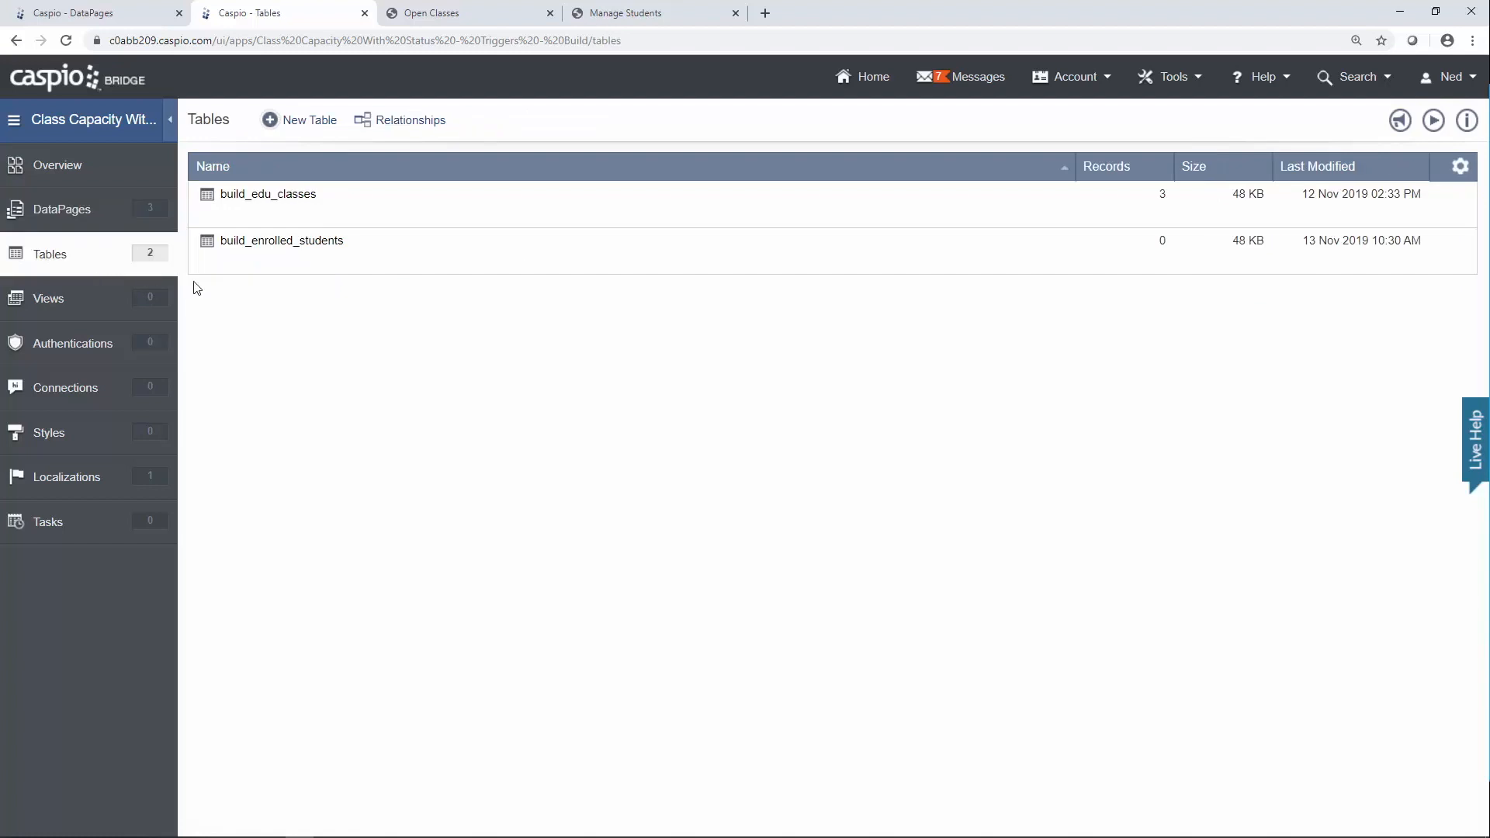
{"action": "mouse_move", "coordinate": [294, 260]}
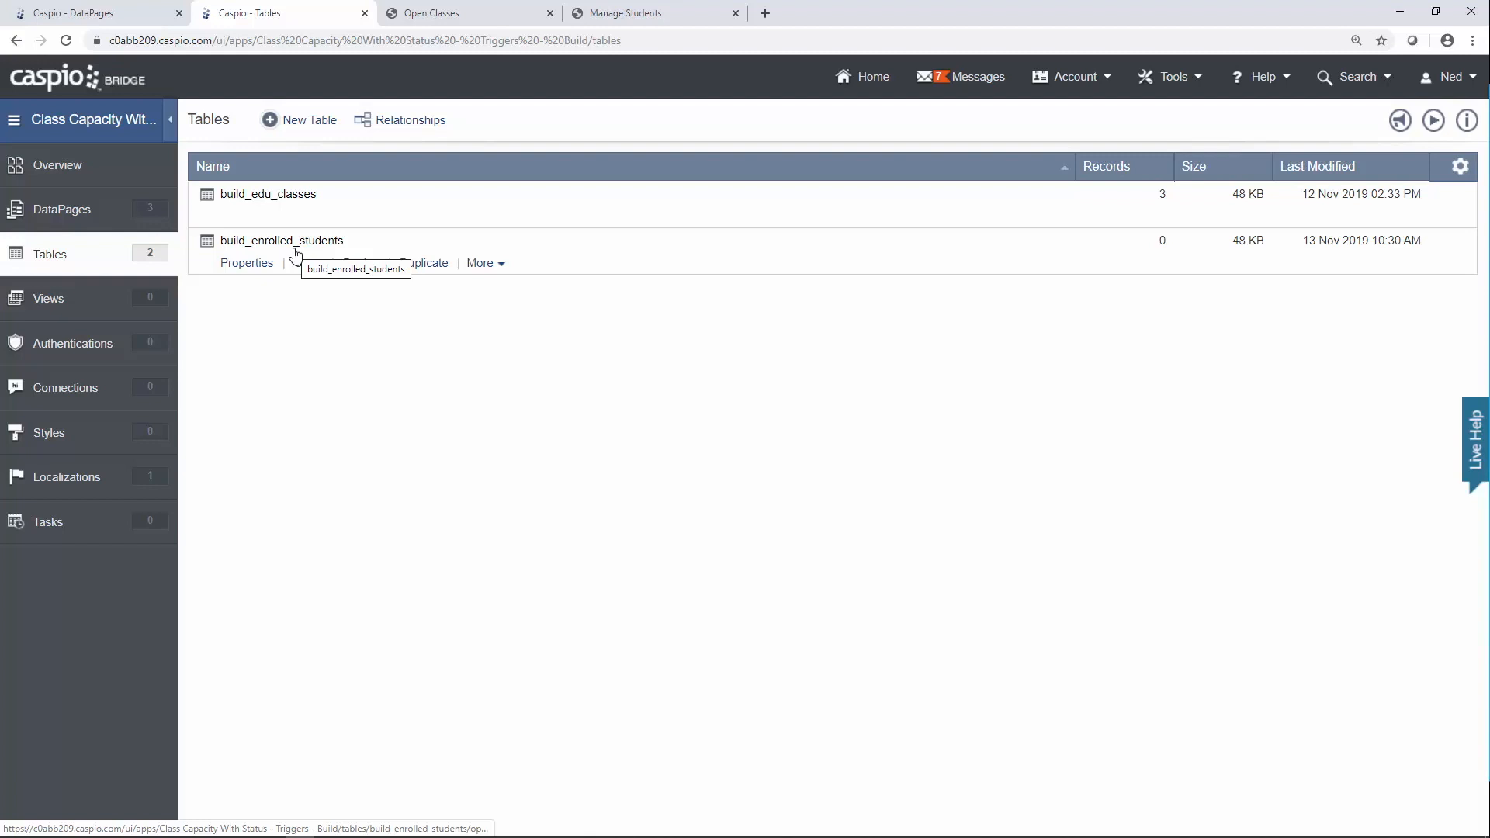
{"action": "left_click", "coordinate": [482, 263]}
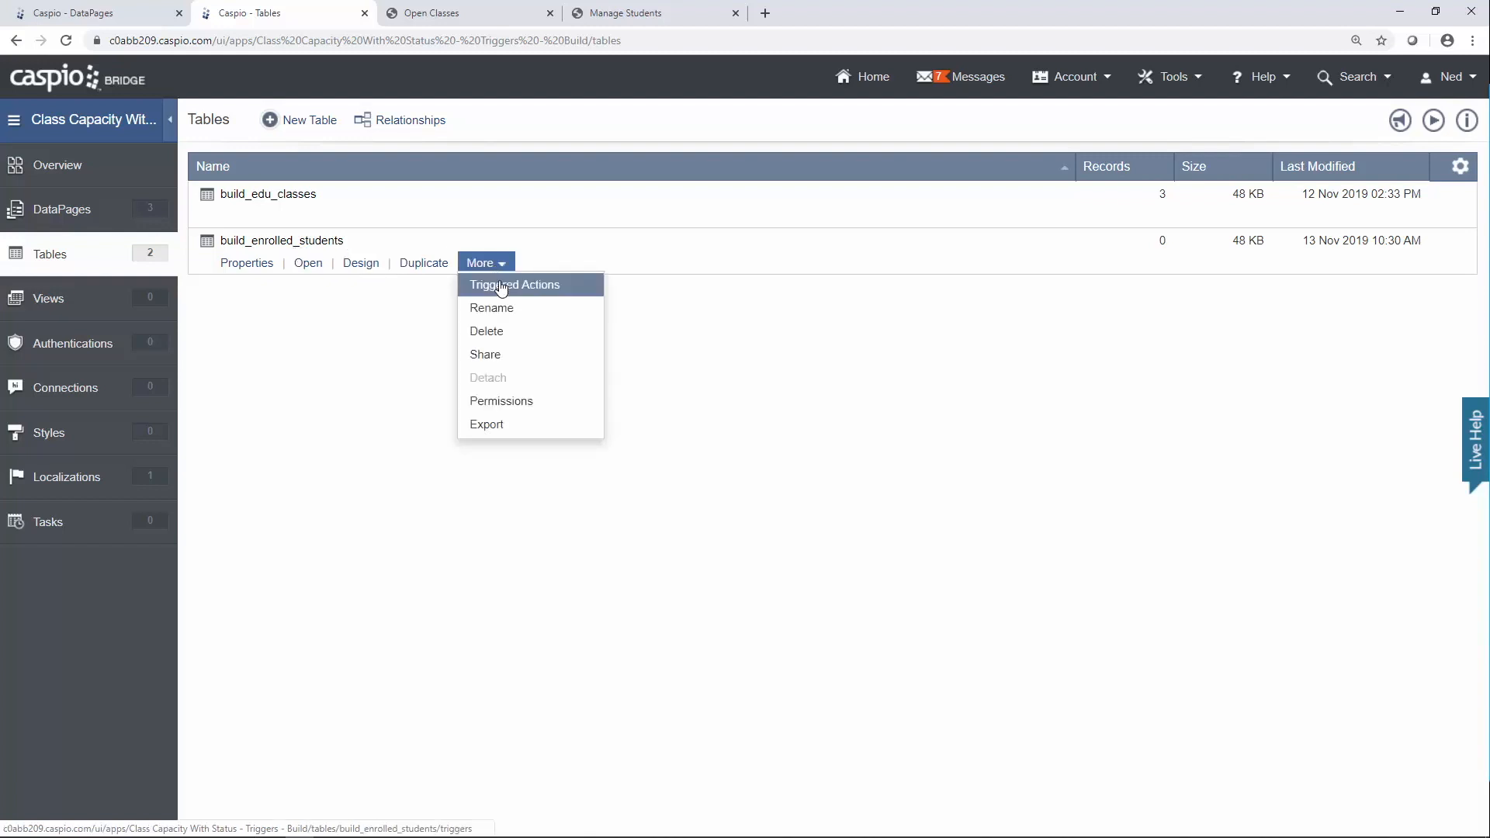
{"action": "left_click", "coordinate": [501, 286]}
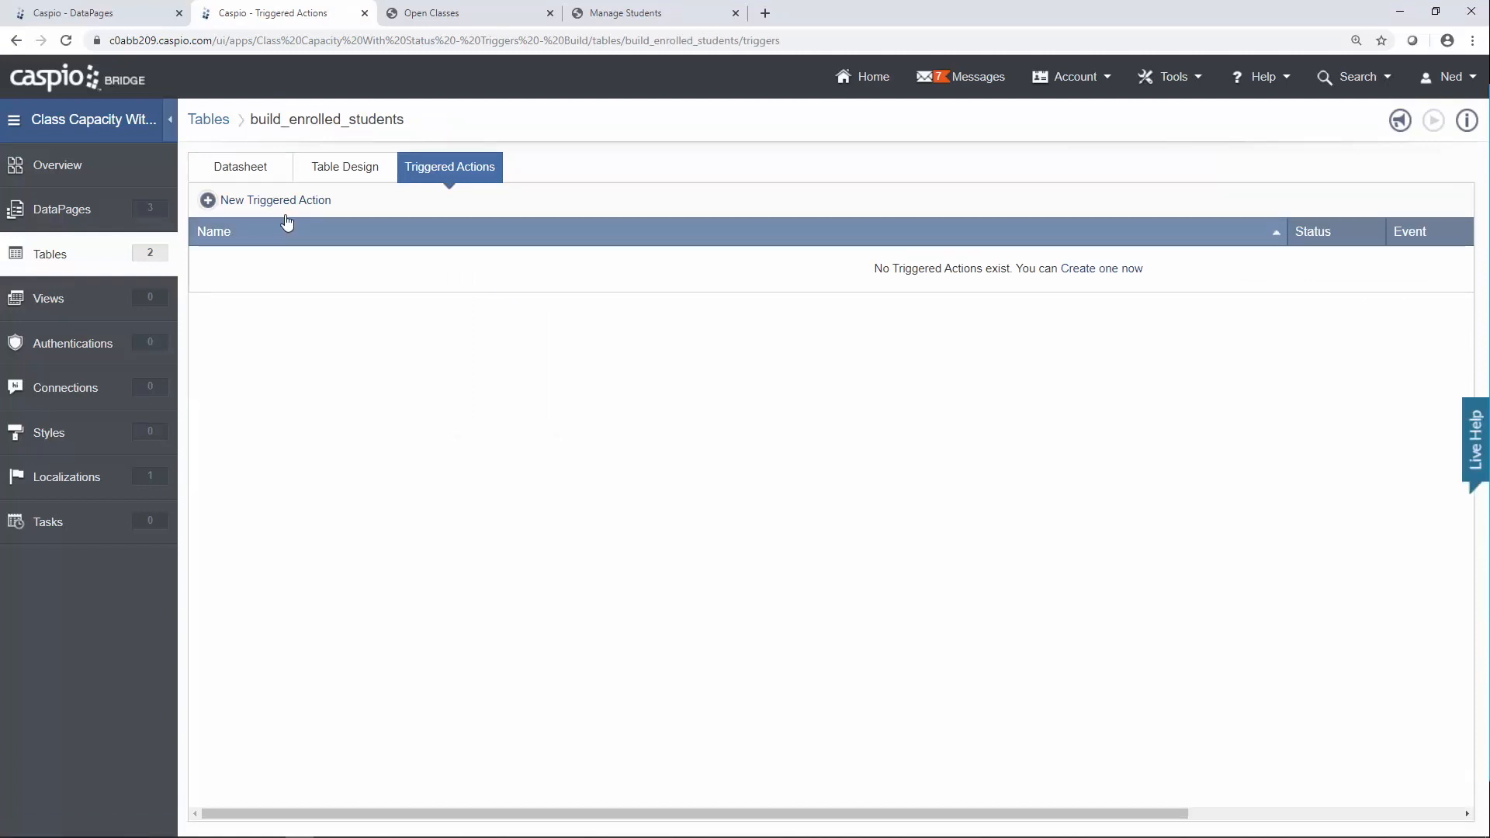
{"action": "left_click", "coordinate": [278, 204]}
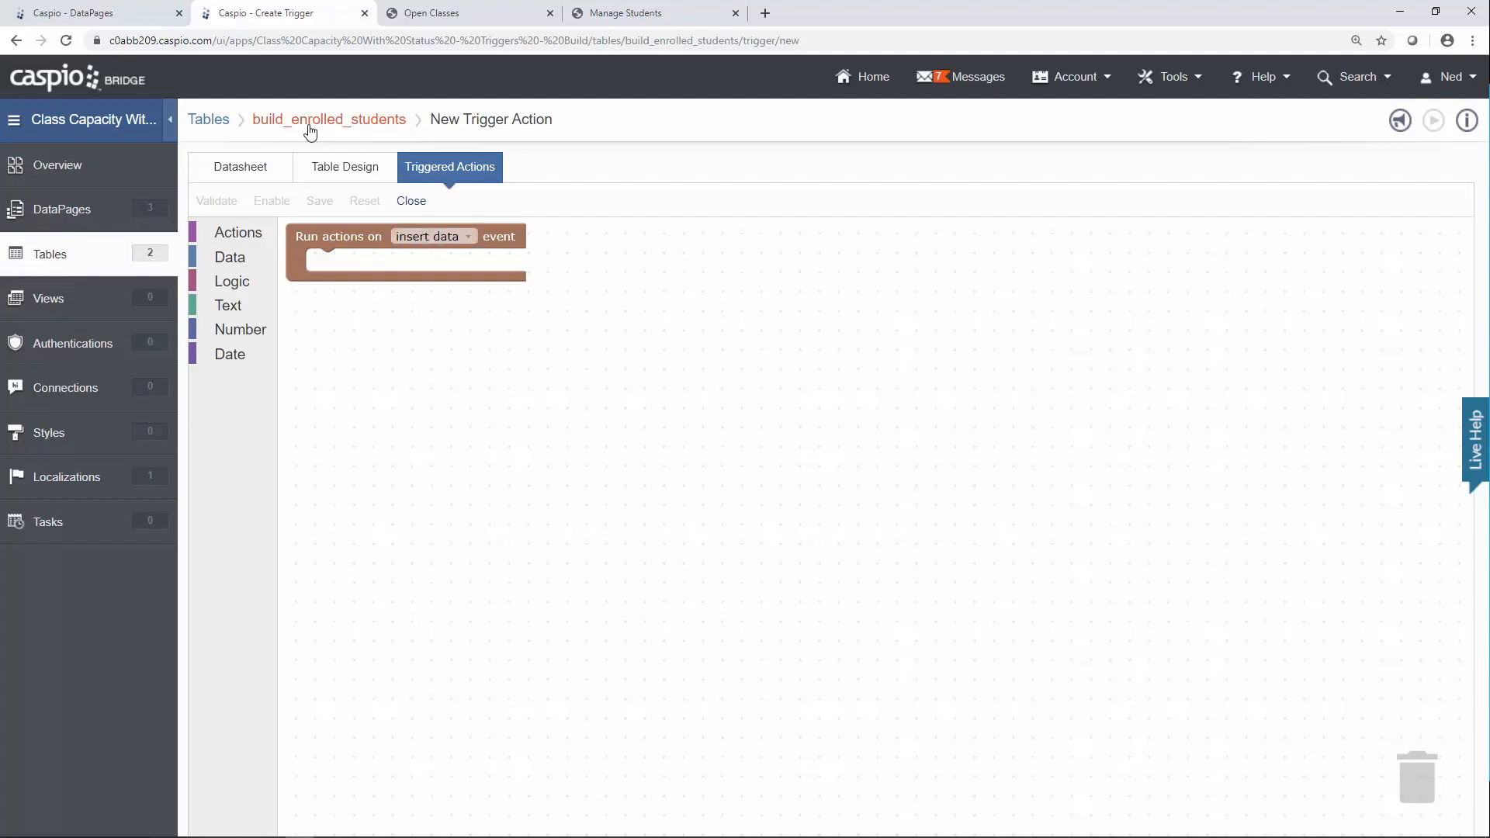
{"action": "left_click", "coordinate": [241, 231]}
{"action": "left_click_drag", "start_coordinate": [316, 434], "coordinate": [327, 284]}
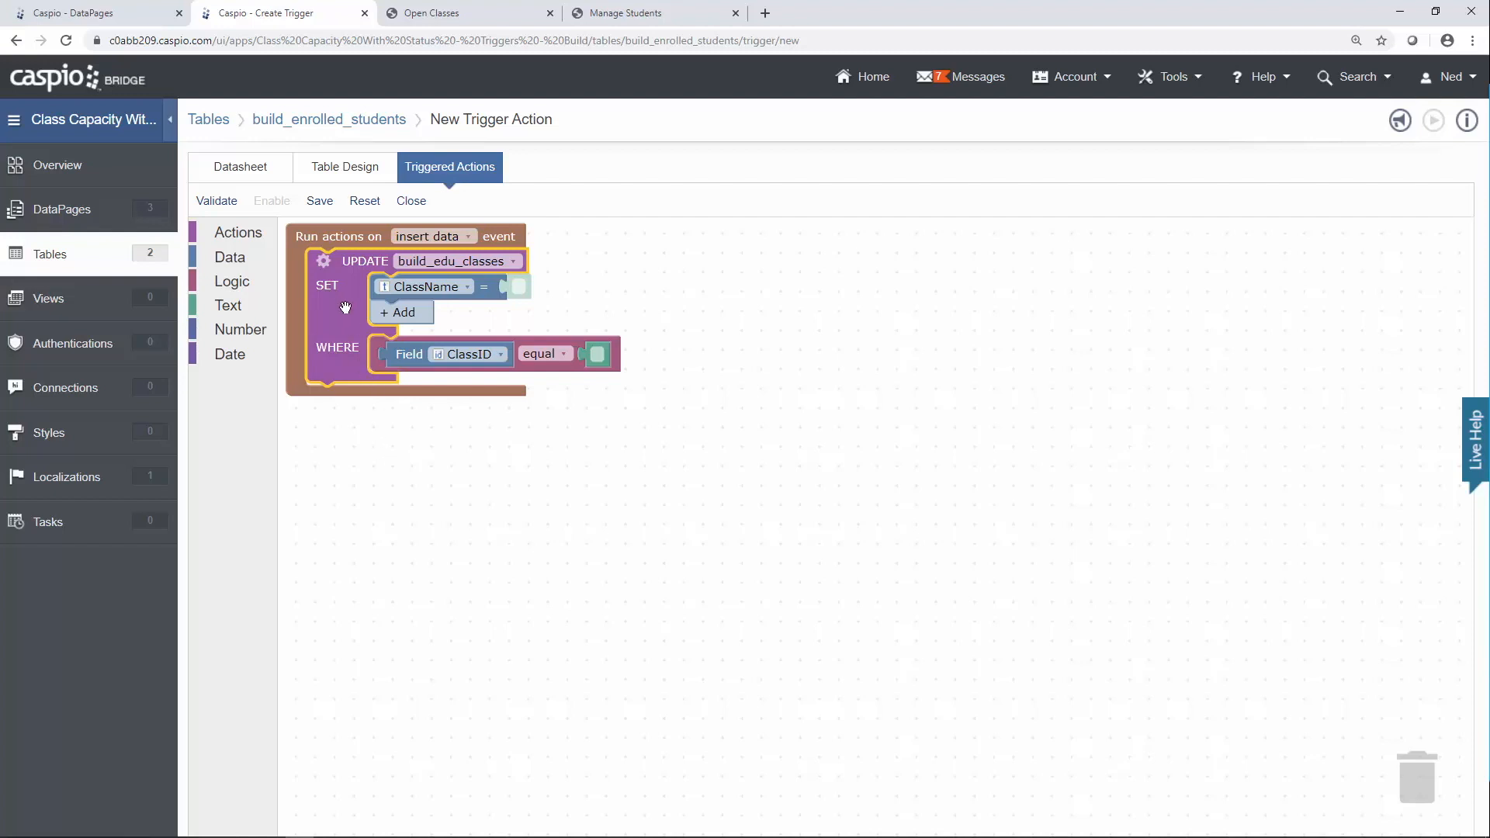
Add an inner join to the Update block, joining build_edu_classes with #inserted on ClassID.
{"action": "left_click", "coordinate": [325, 262]}
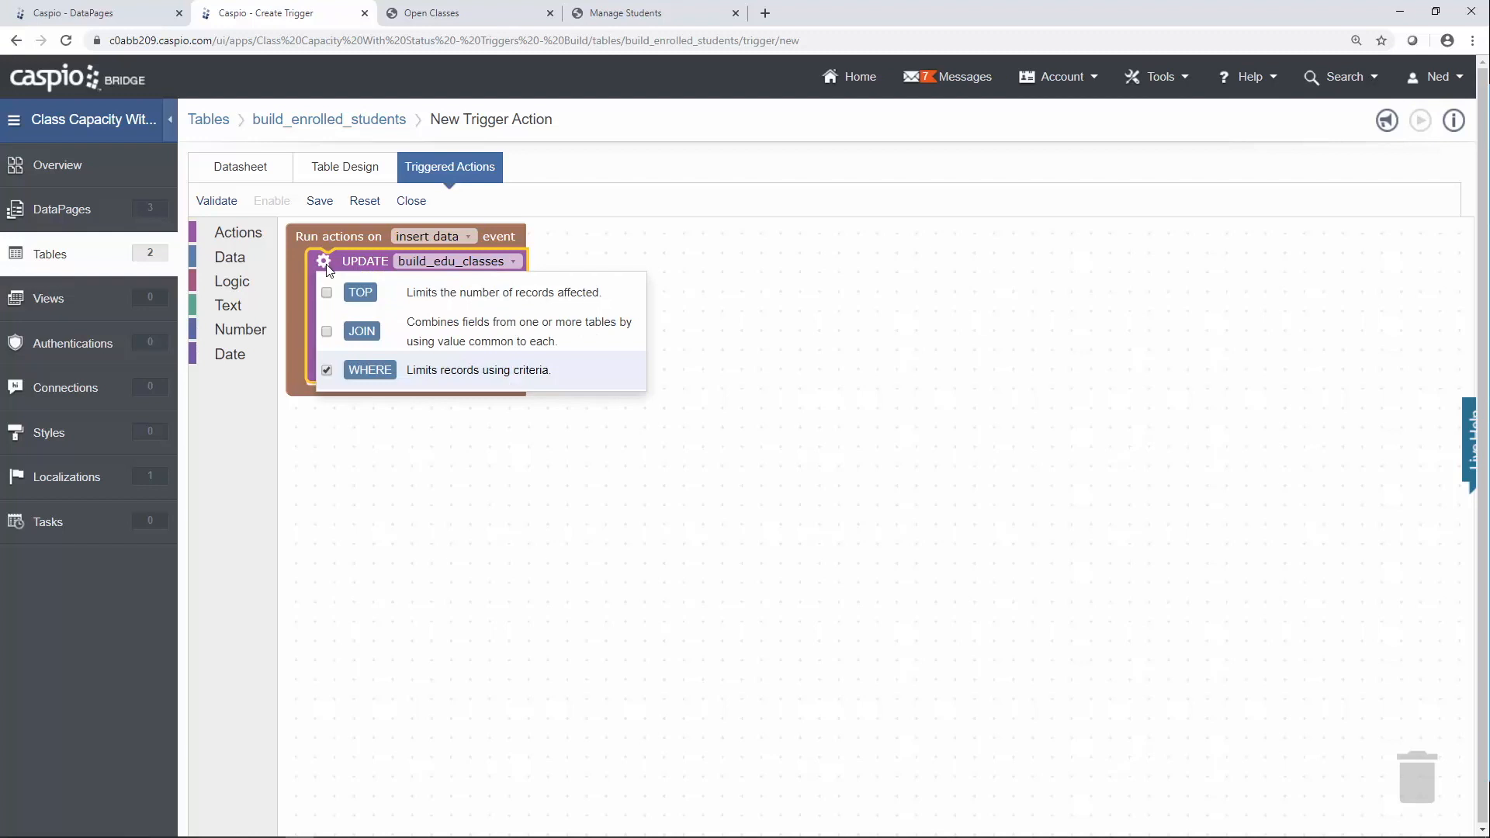
{"action": "left_click", "coordinate": [327, 331]}
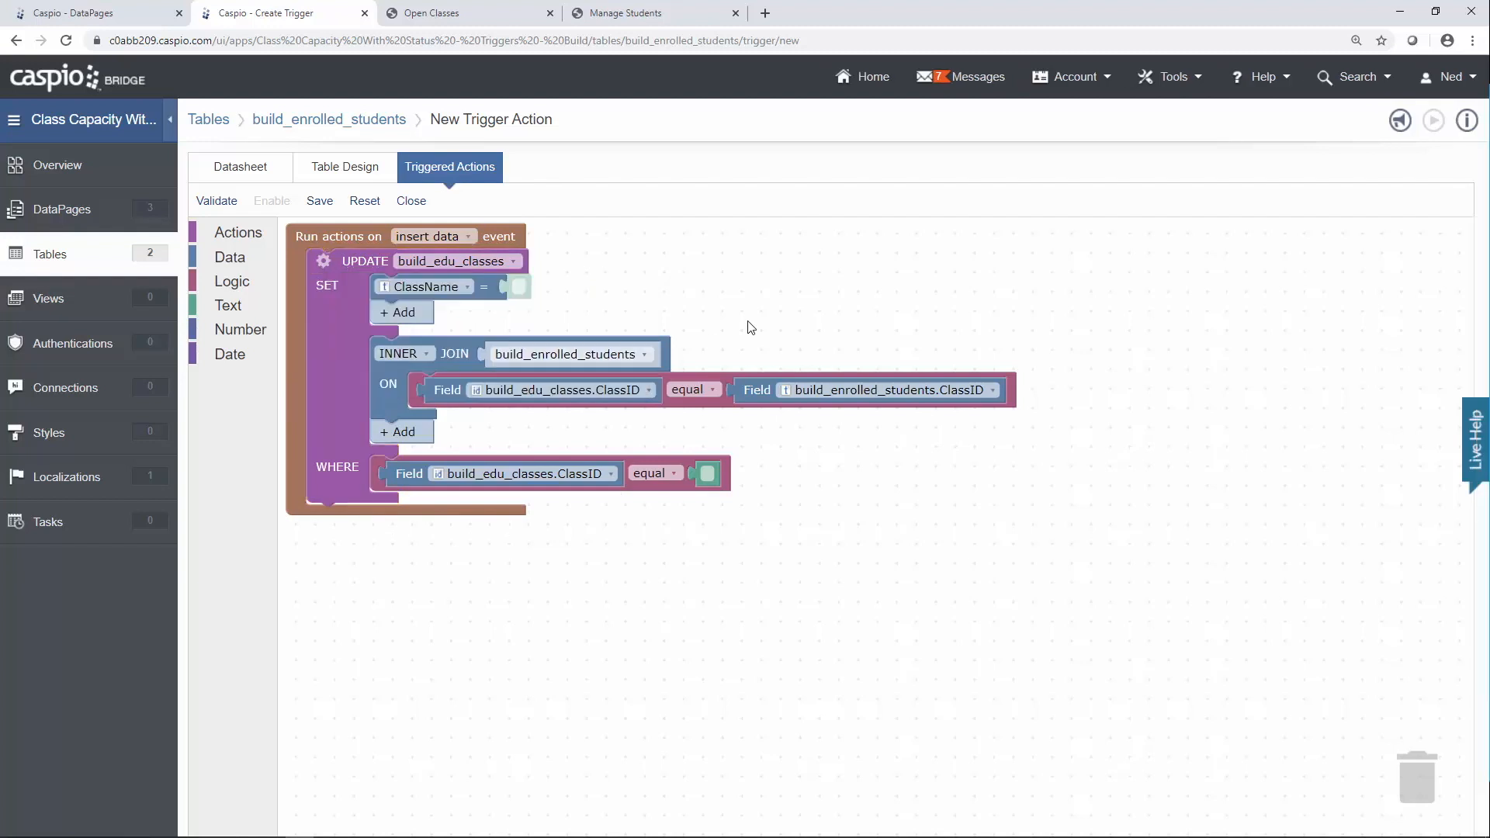
{"action": "left_click", "coordinate": [602, 355]}
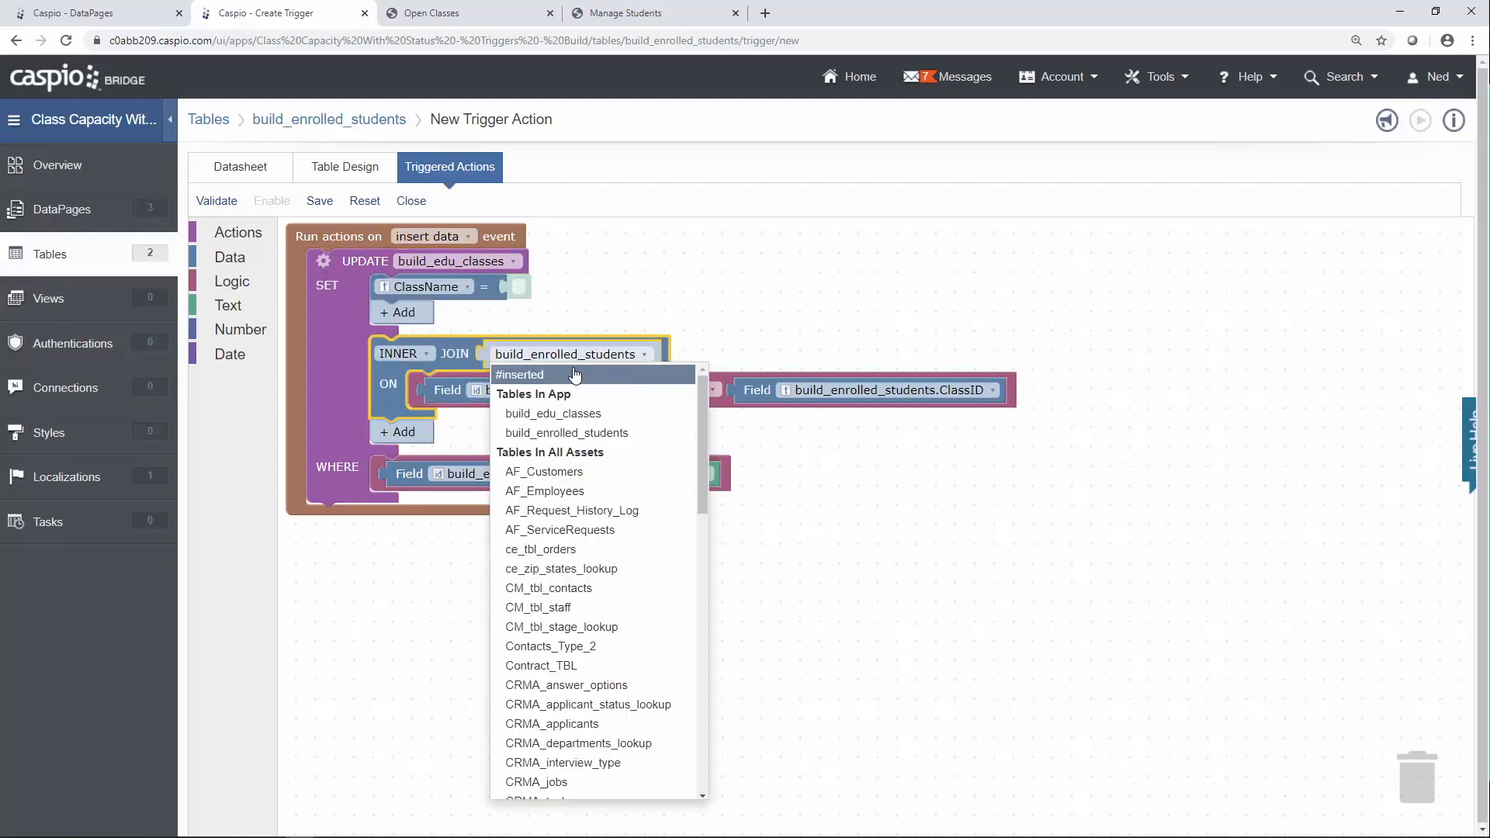
{"action": "left_click", "coordinate": [580, 375]}
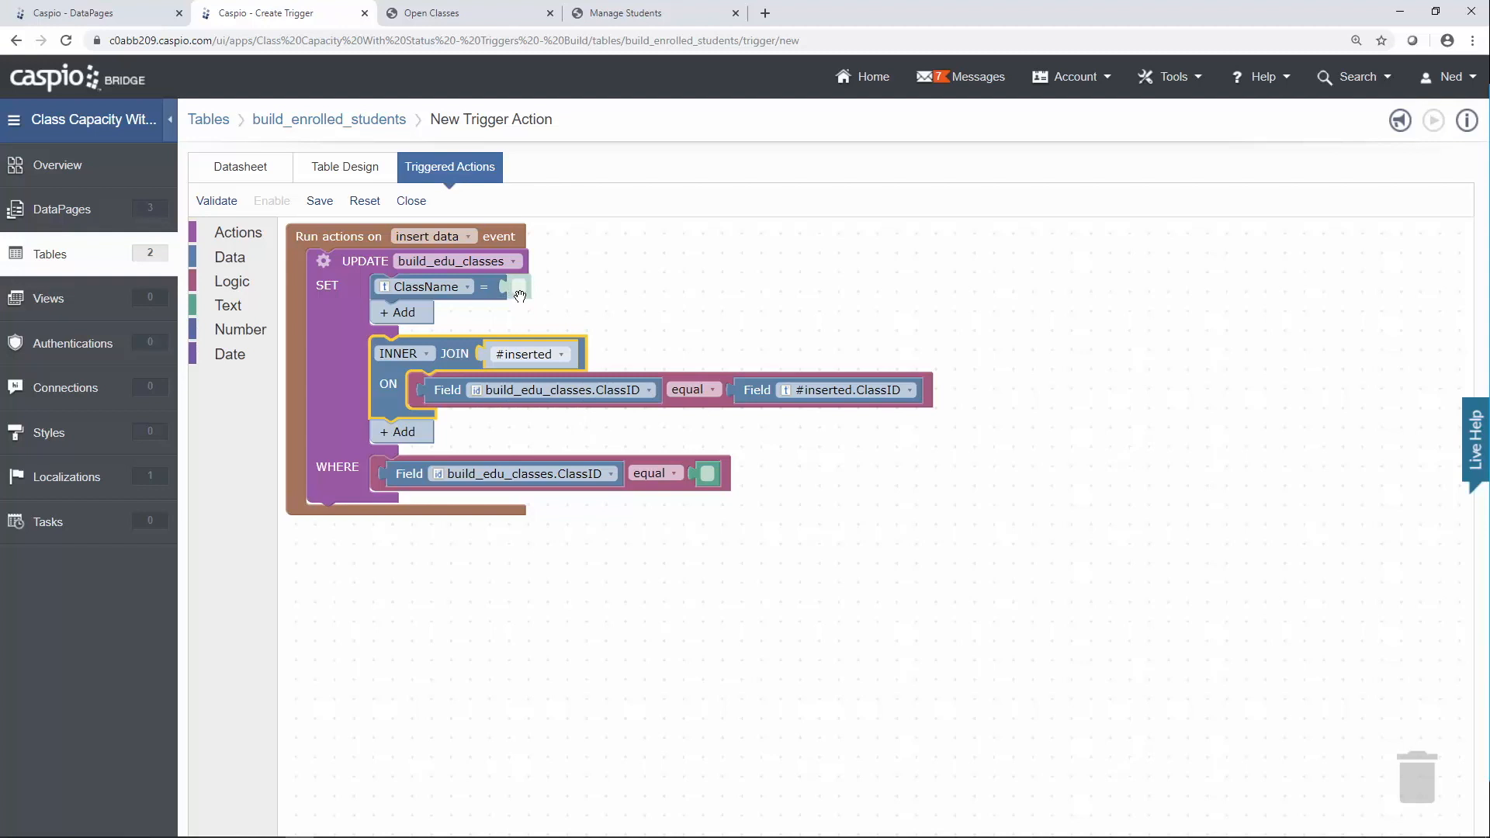
{"action": "left_click", "coordinate": [606, 435]}
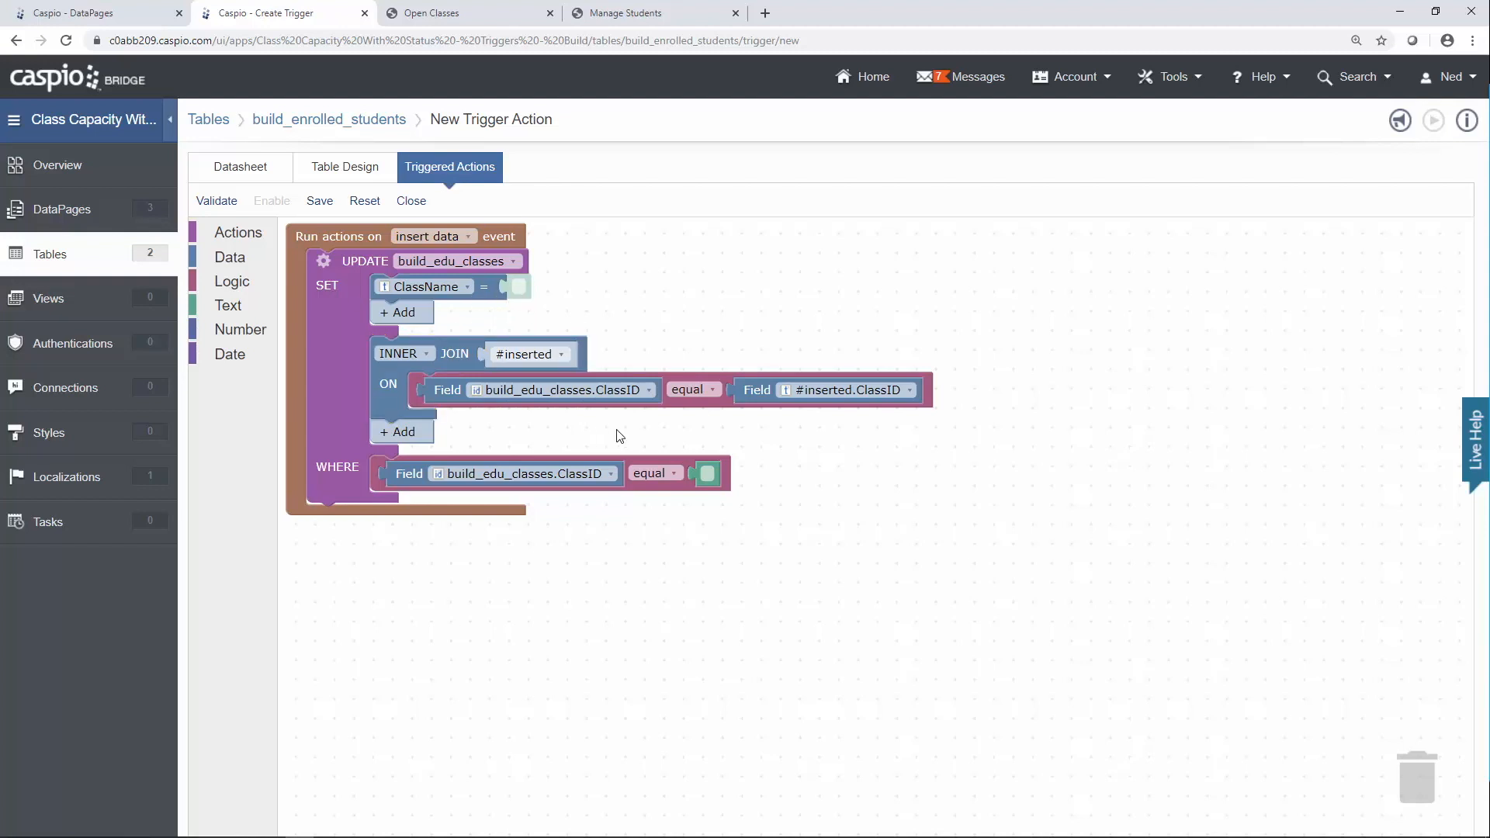
Set the Update block to assign ClassCount the value of build_edu_classes.ClassCount plus 1.
{"action": "left_click", "coordinate": [459, 287]}
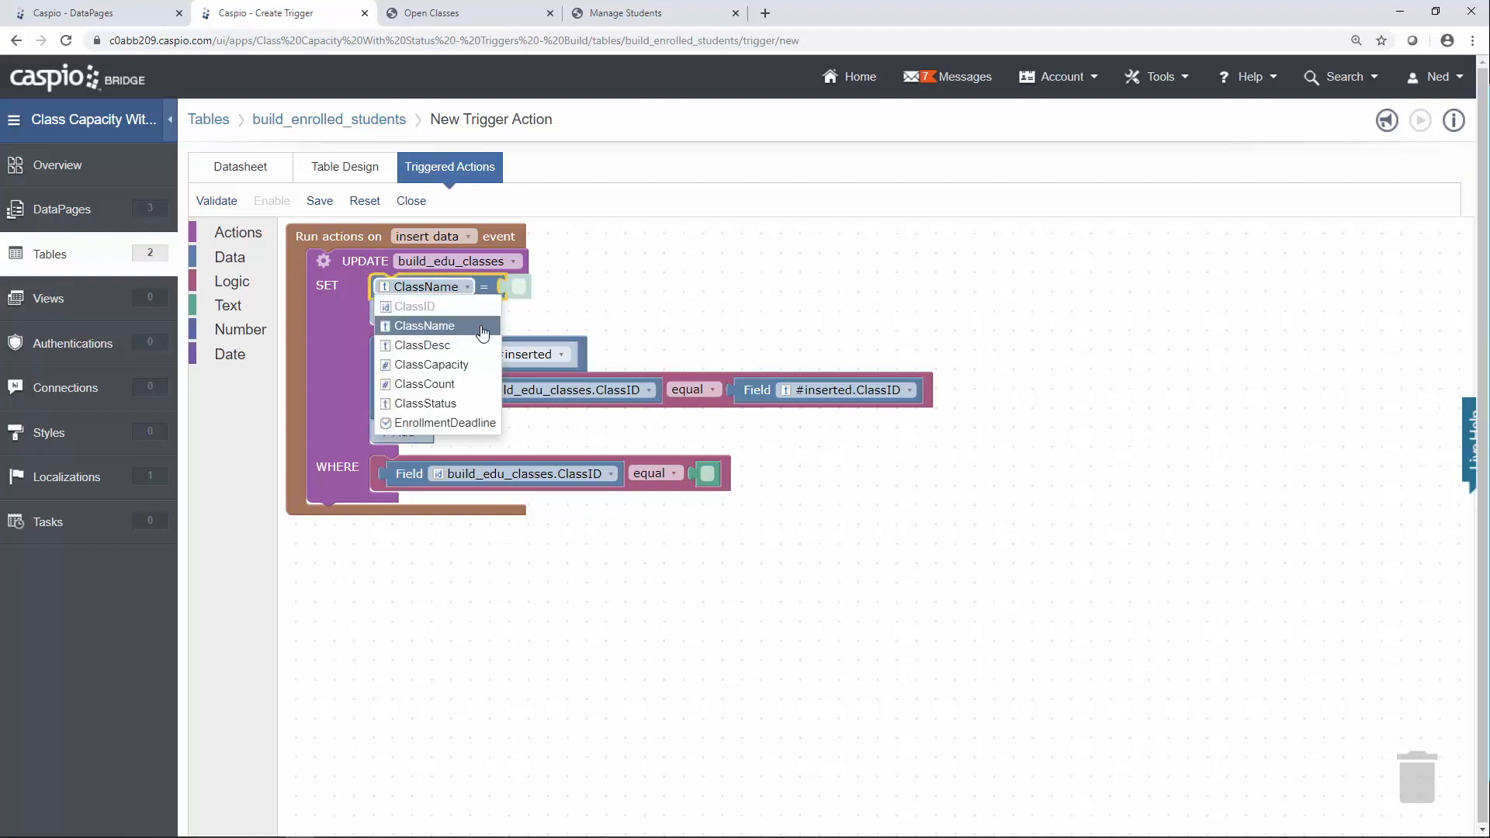
{"action": "left_click", "coordinate": [454, 385]}
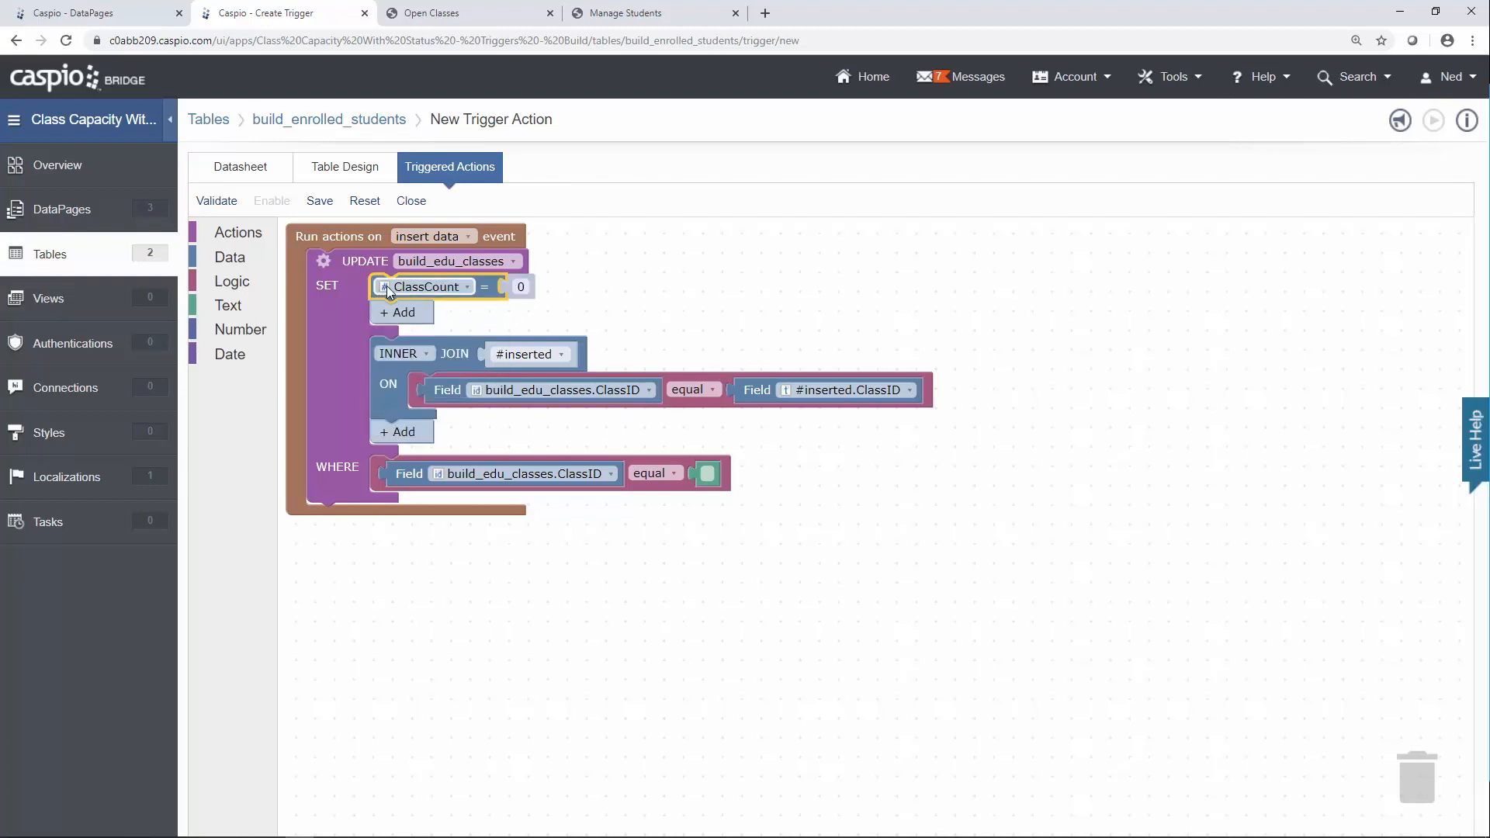
{"action": "left_click", "coordinate": [242, 332]}
{"action": "left_click_drag", "start_coordinate": [299, 308], "coordinate": [509, 311]}
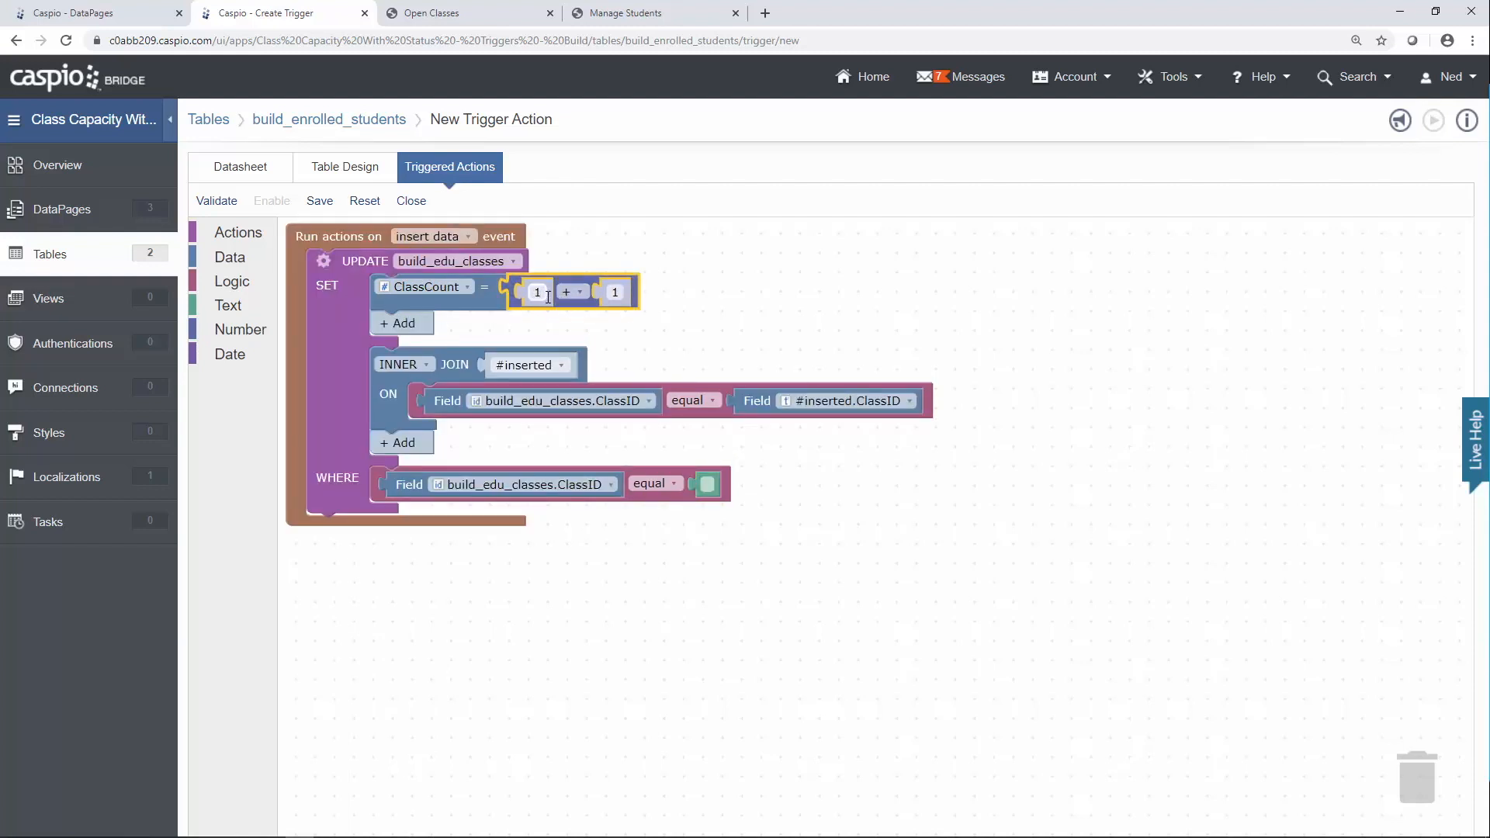
{"action": "left_click", "coordinate": [243, 259]}
{"action": "left_click_drag", "start_coordinate": [305, 247], "coordinate": [530, 303]}
{"action": "left_click", "coordinate": [724, 298]}
{"action": "left_click", "coordinate": [725, 390]}
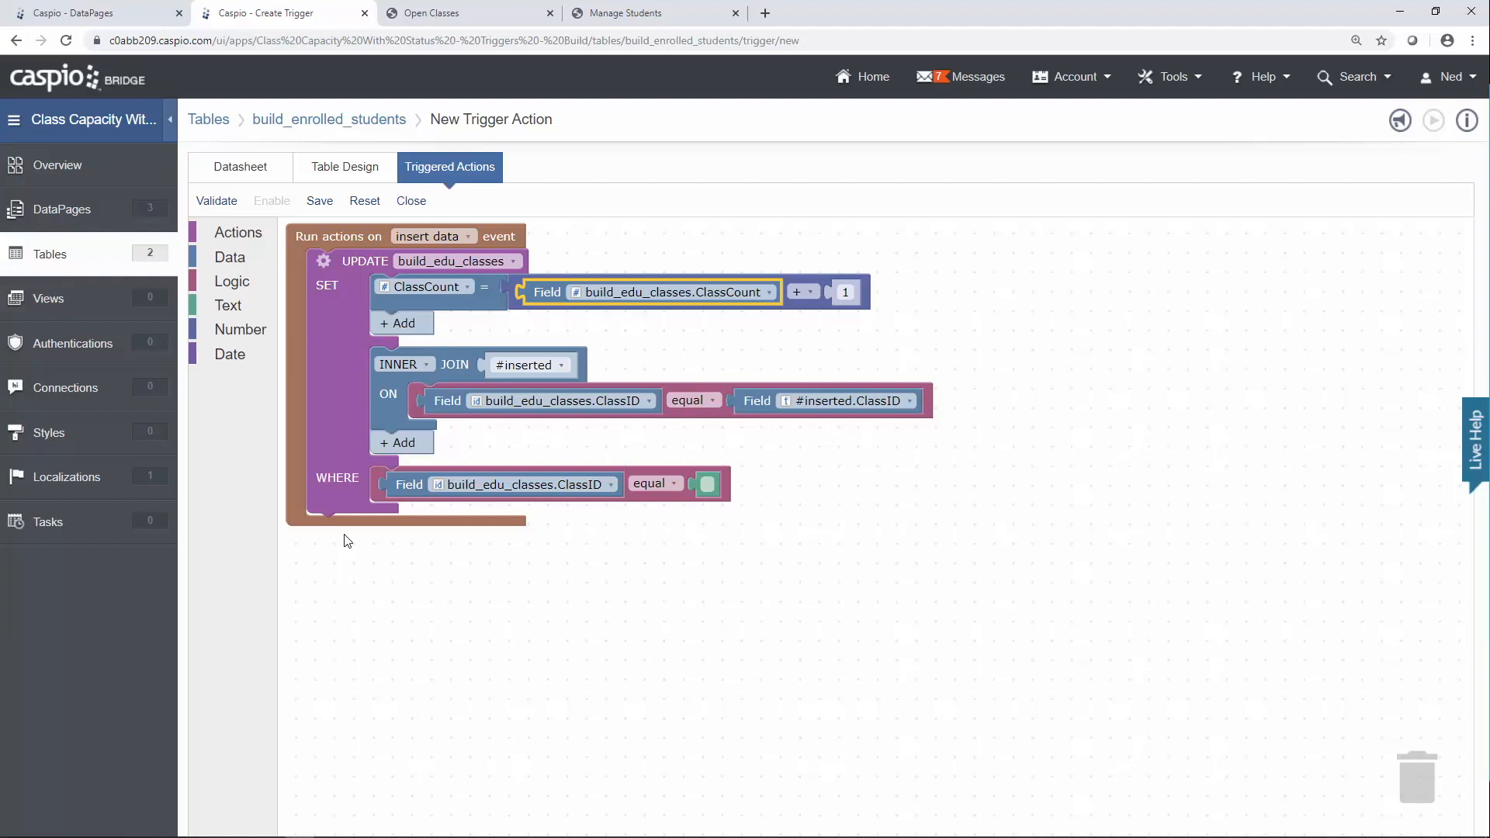
Set the WHERE condition to build_edu_classes.ClassCapacity greater than build_edu_classes.ClassCount, and discard the leftover empty text block.
{"action": "left_click", "coordinate": [593, 482]}
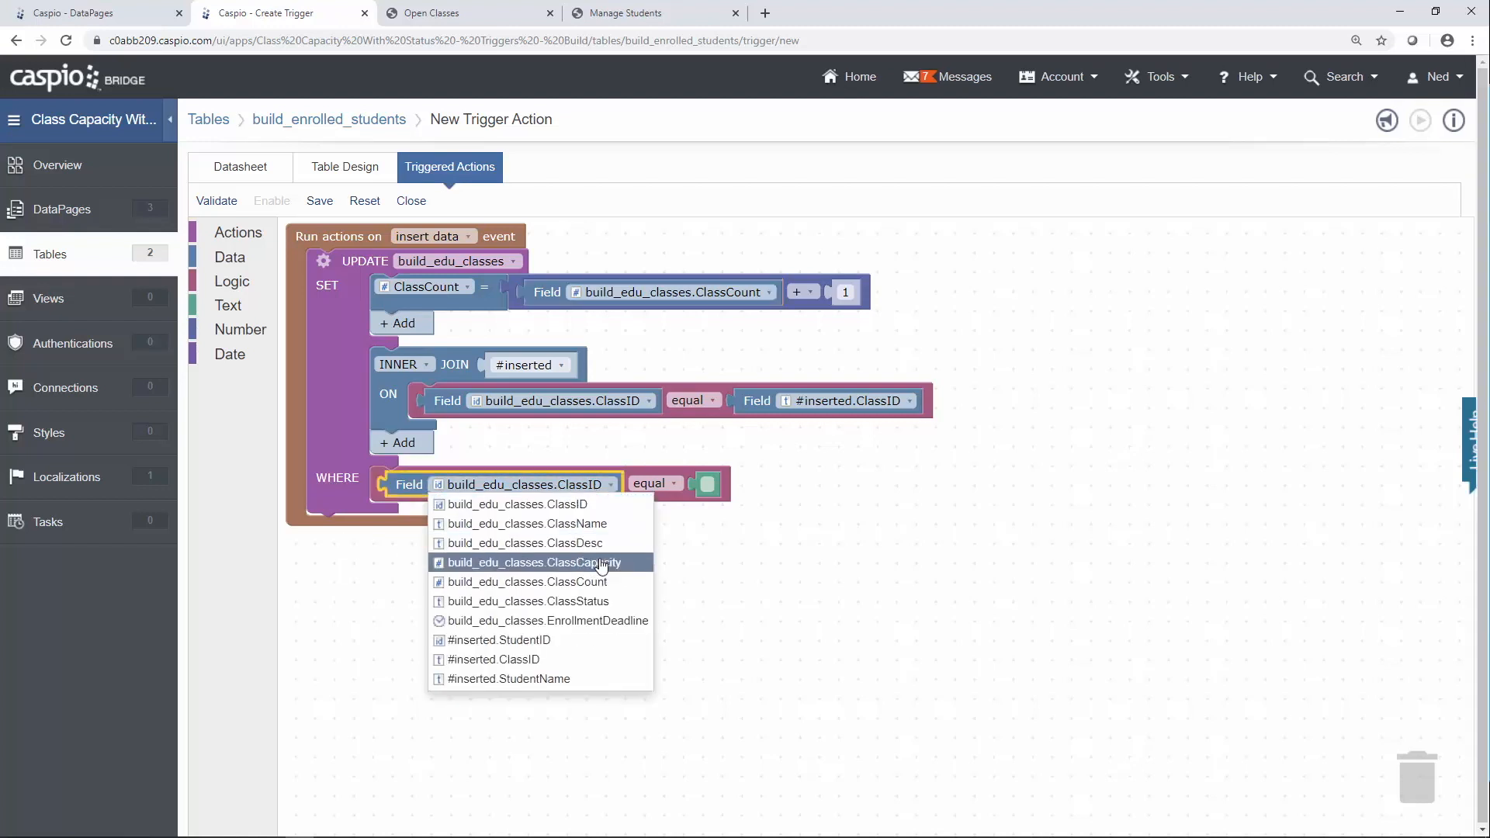
{"action": "left_click", "coordinate": [602, 563]}
{"action": "left_click", "coordinate": [687, 483]}
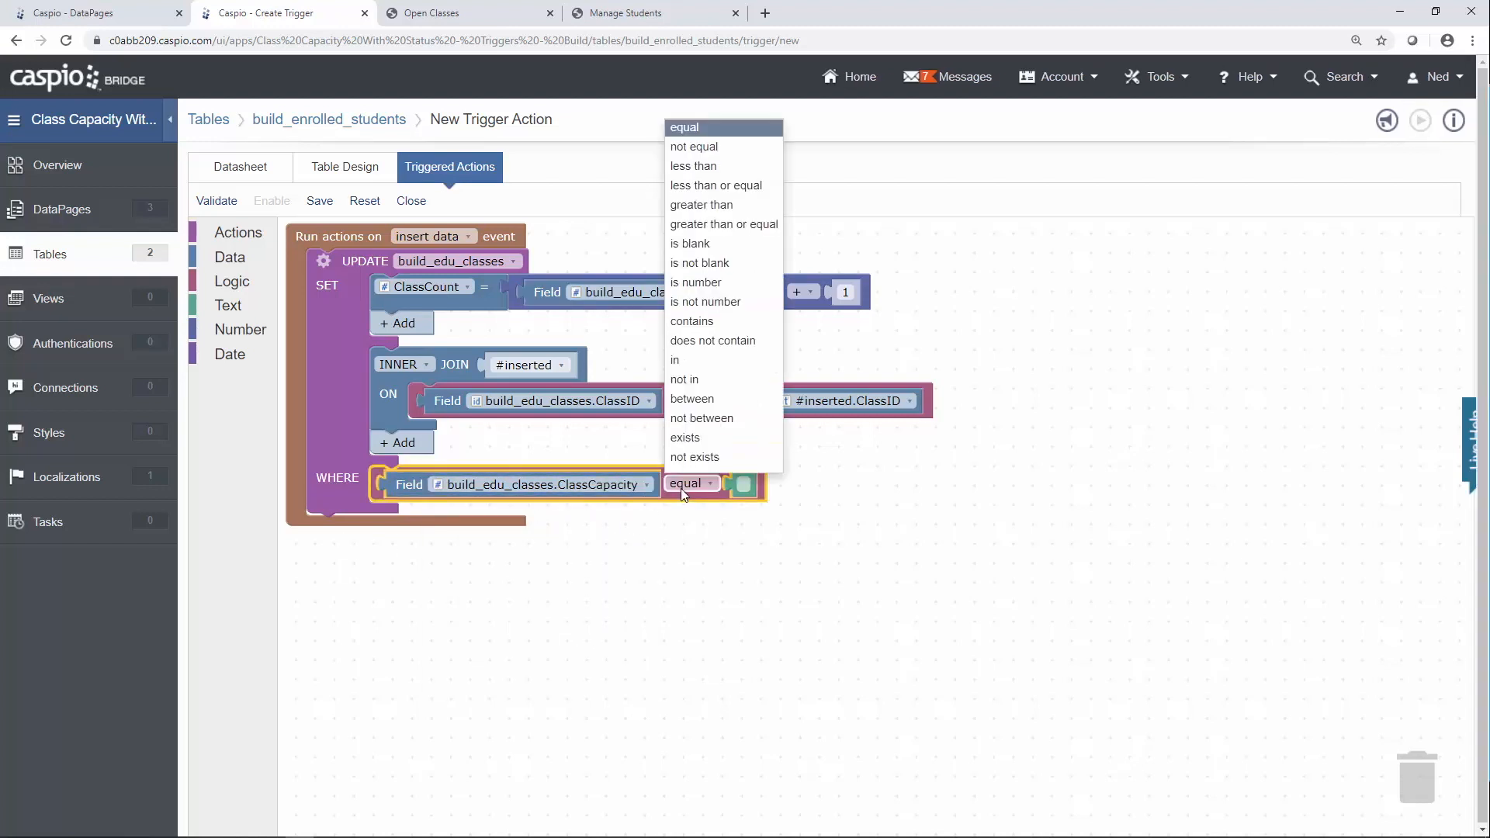
{"action": "left_click", "coordinate": [715, 210]}
{"action": "left_click", "coordinate": [252, 263]}
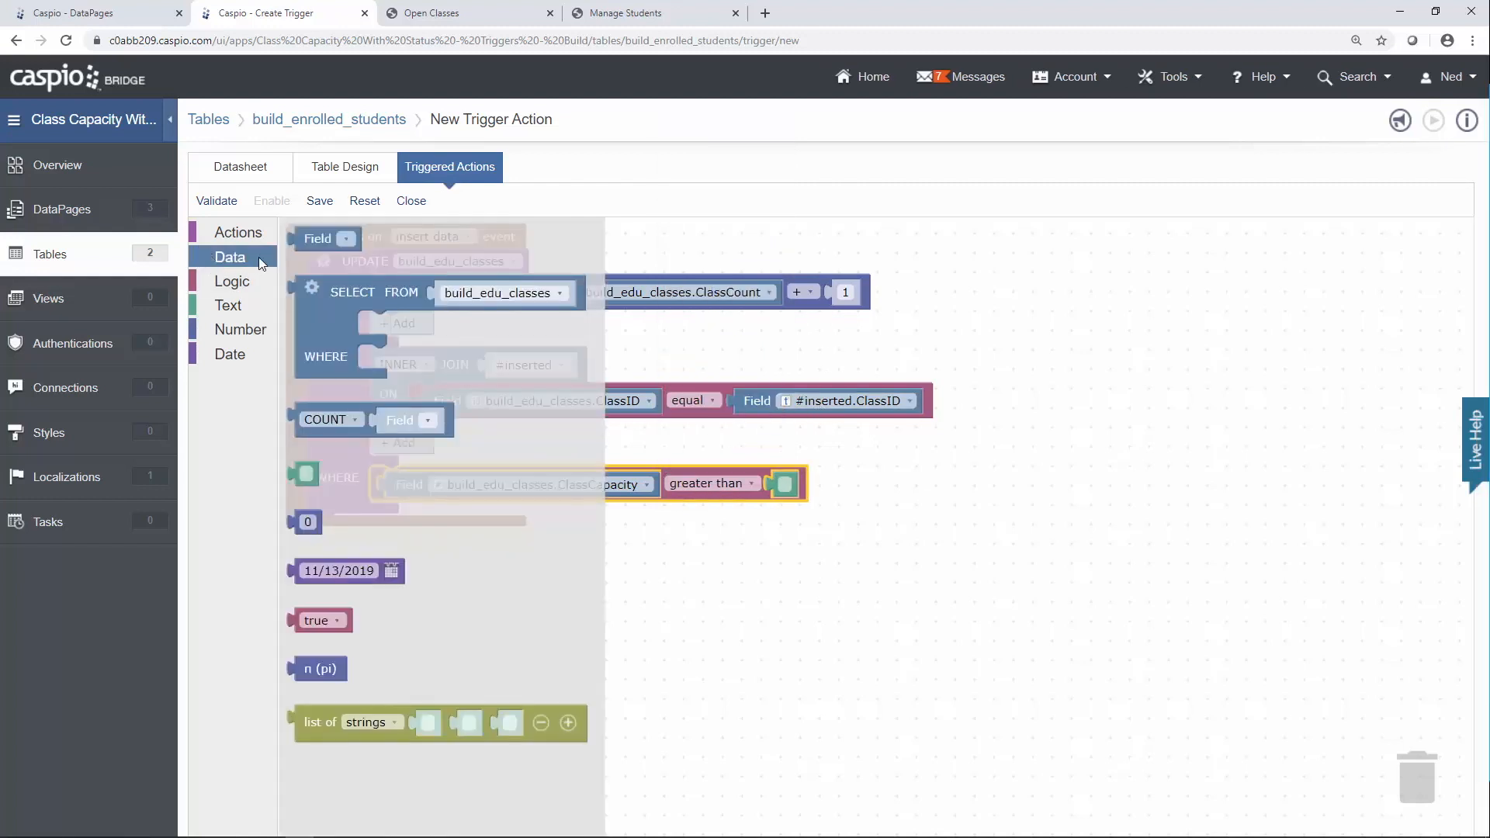
{"action": "left_click_drag", "start_coordinate": [317, 238], "coordinate": [841, 496]}
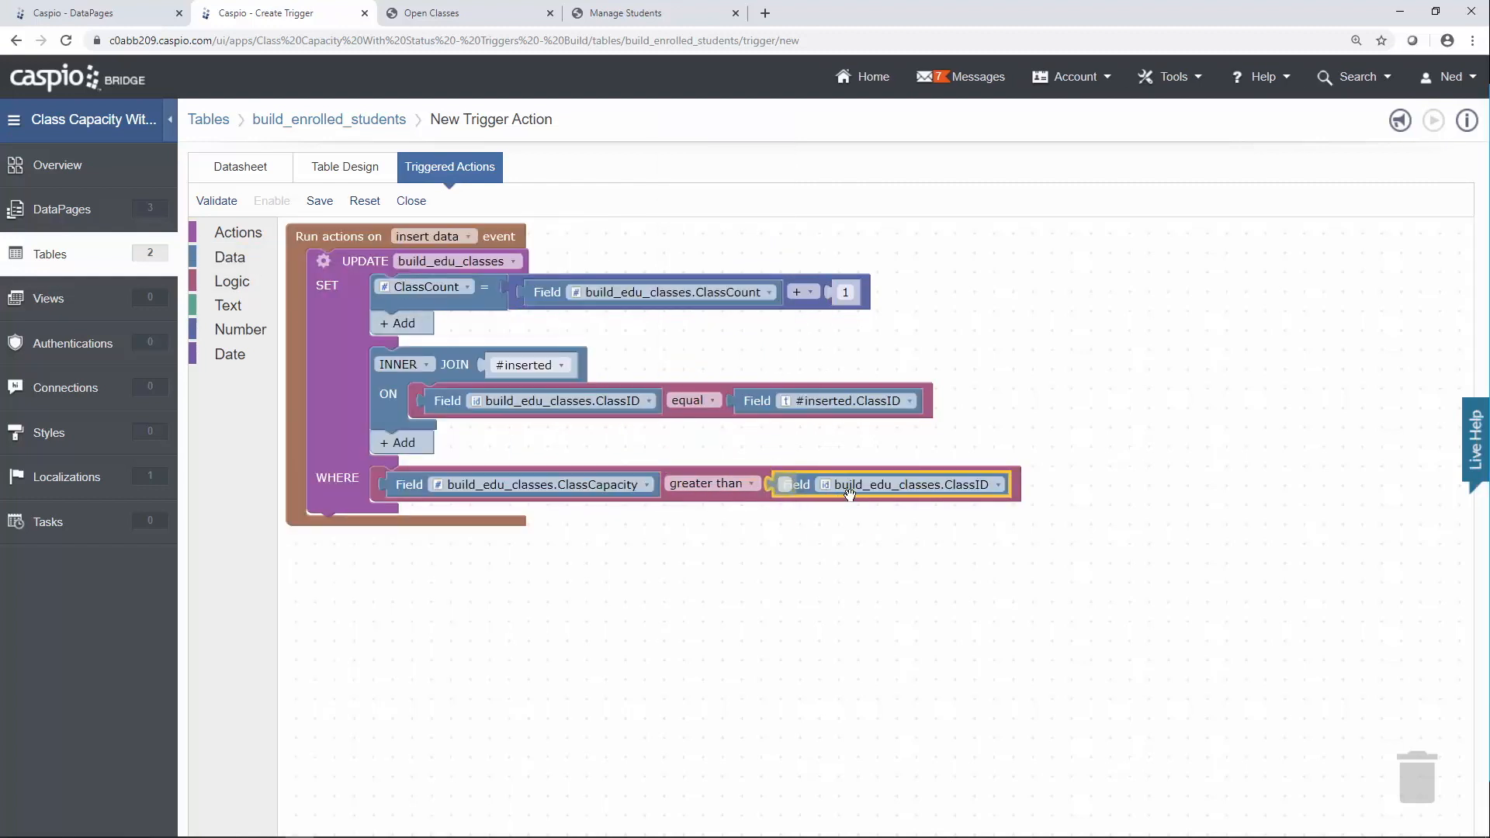
{"action": "left_click", "coordinate": [872, 487]}
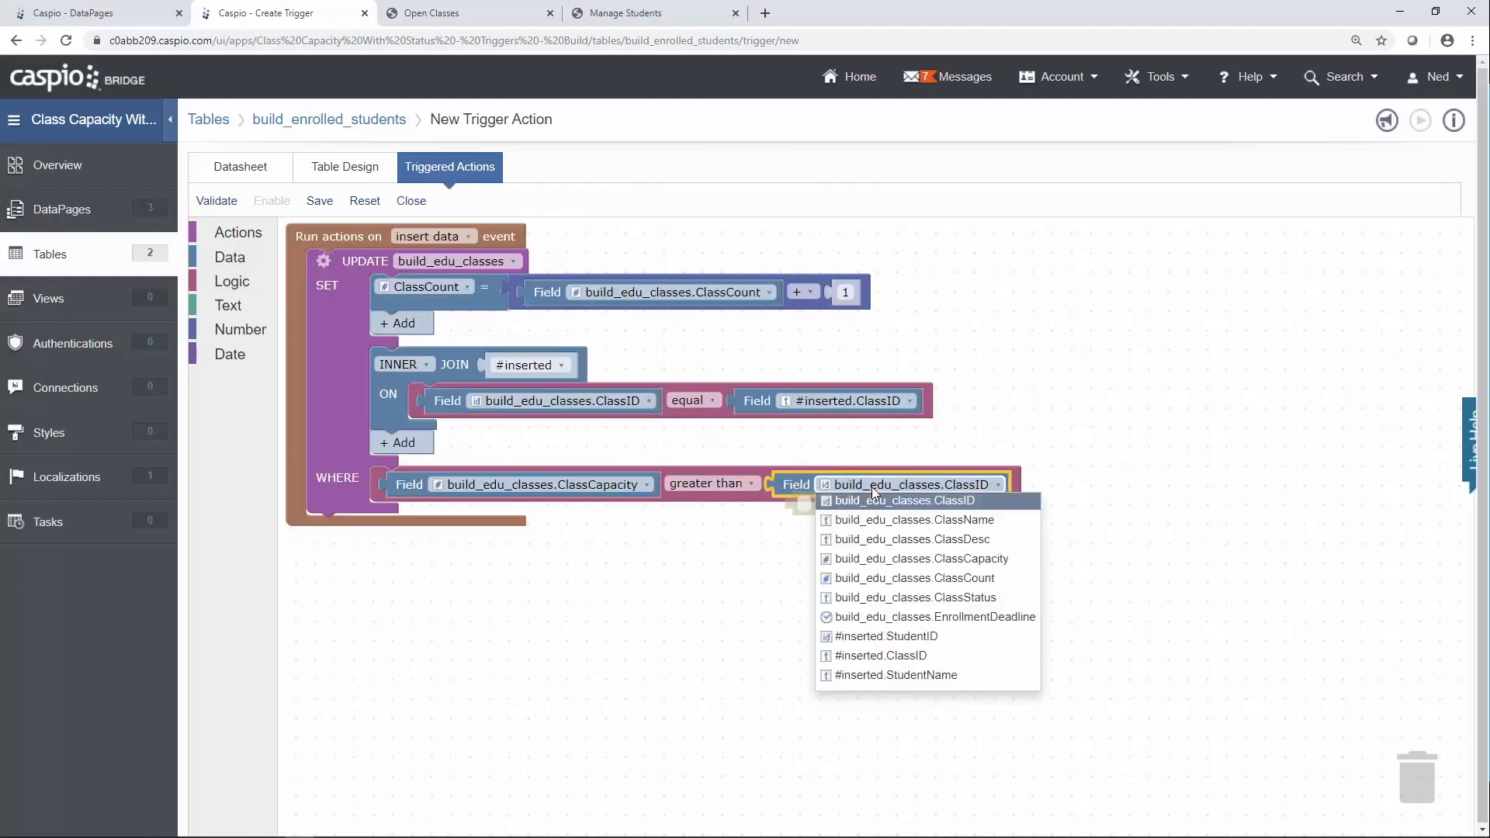
{"action": "left_click", "coordinate": [900, 583]}
{"action": "left_click_drag", "start_coordinate": [801, 504], "coordinate": [1439, 811]}
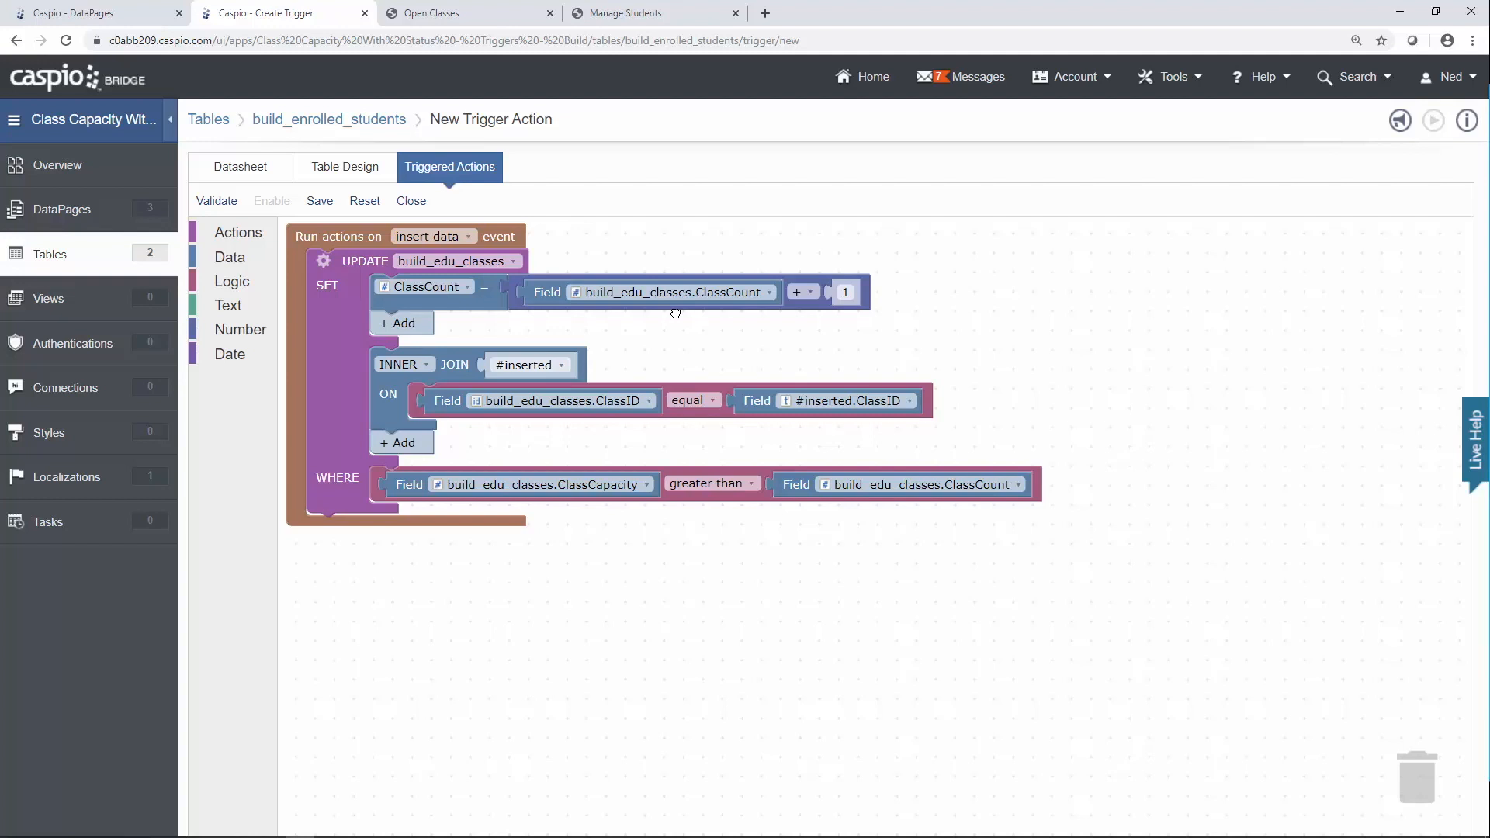
Add a second Update block on build_edu_classes below the first, setting ClassStatus to Full.
{"action": "left_click", "coordinate": [236, 232]}
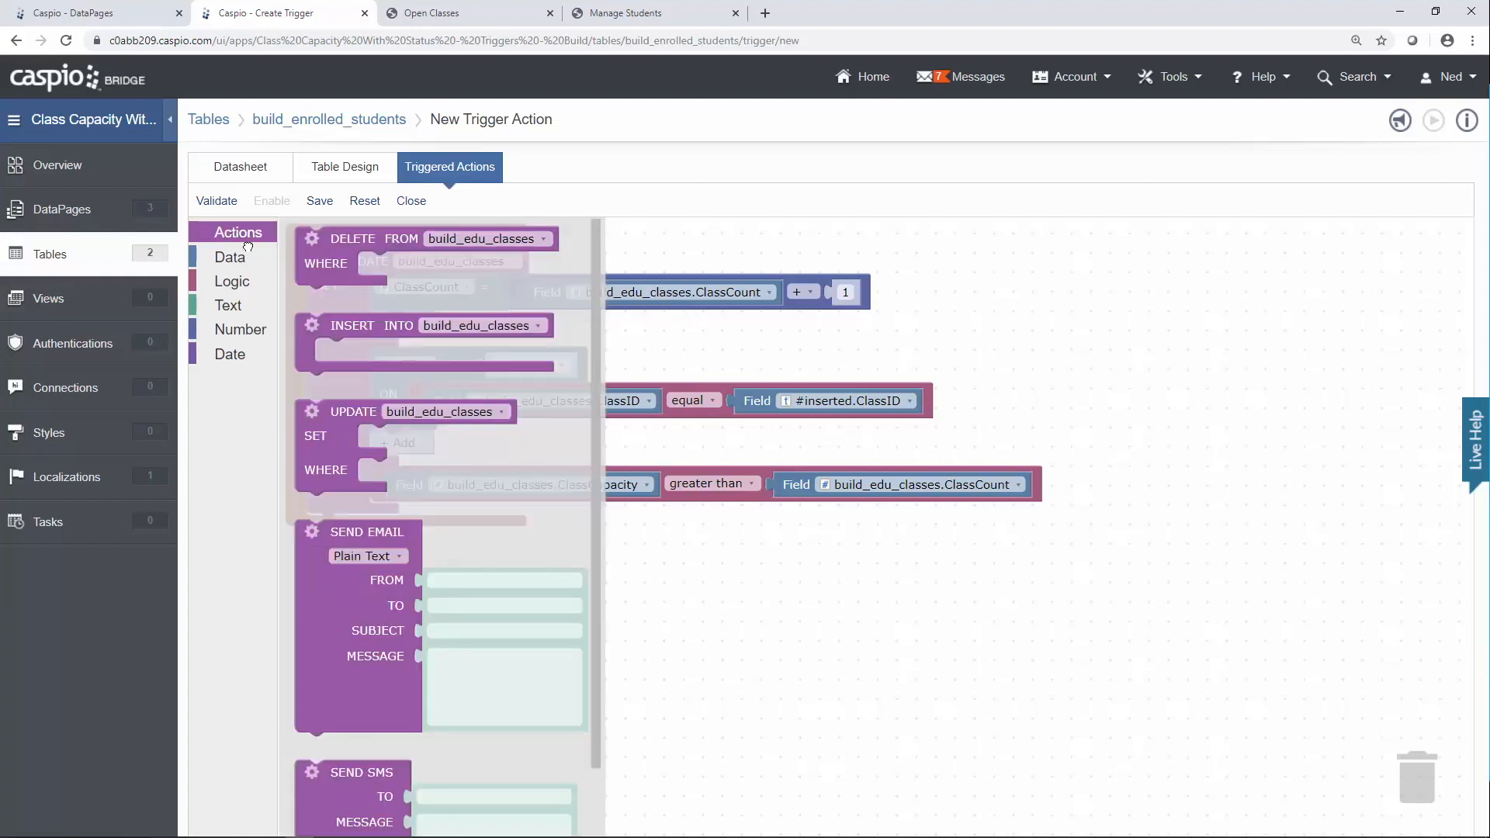
{"action": "left_click_drag", "start_coordinate": [505, 517], "coordinate": [354, 530]}
{"action": "left_click", "coordinate": [483, 527]}
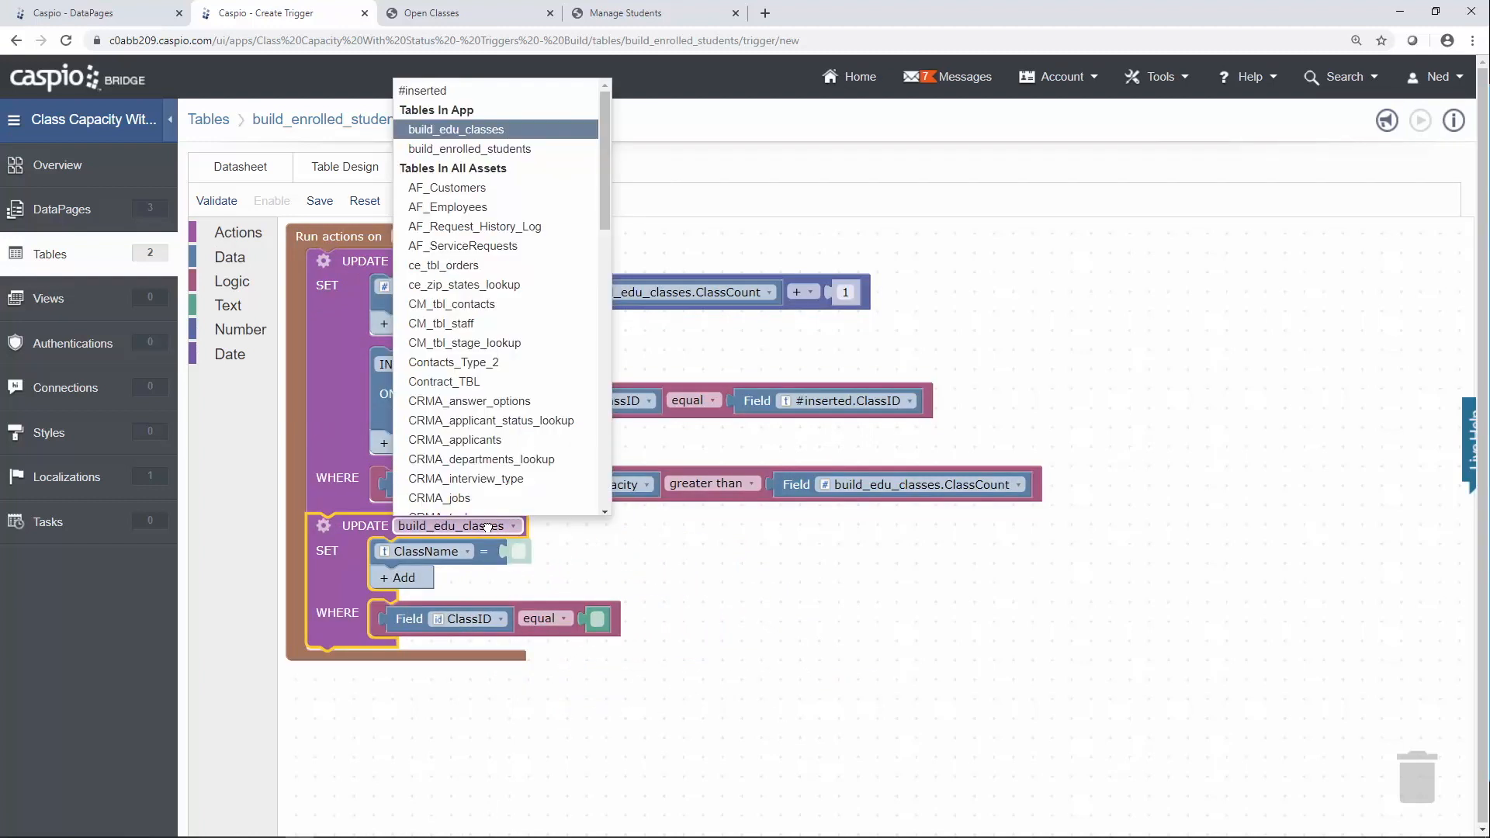
{"action": "left_click", "coordinate": [483, 526]}
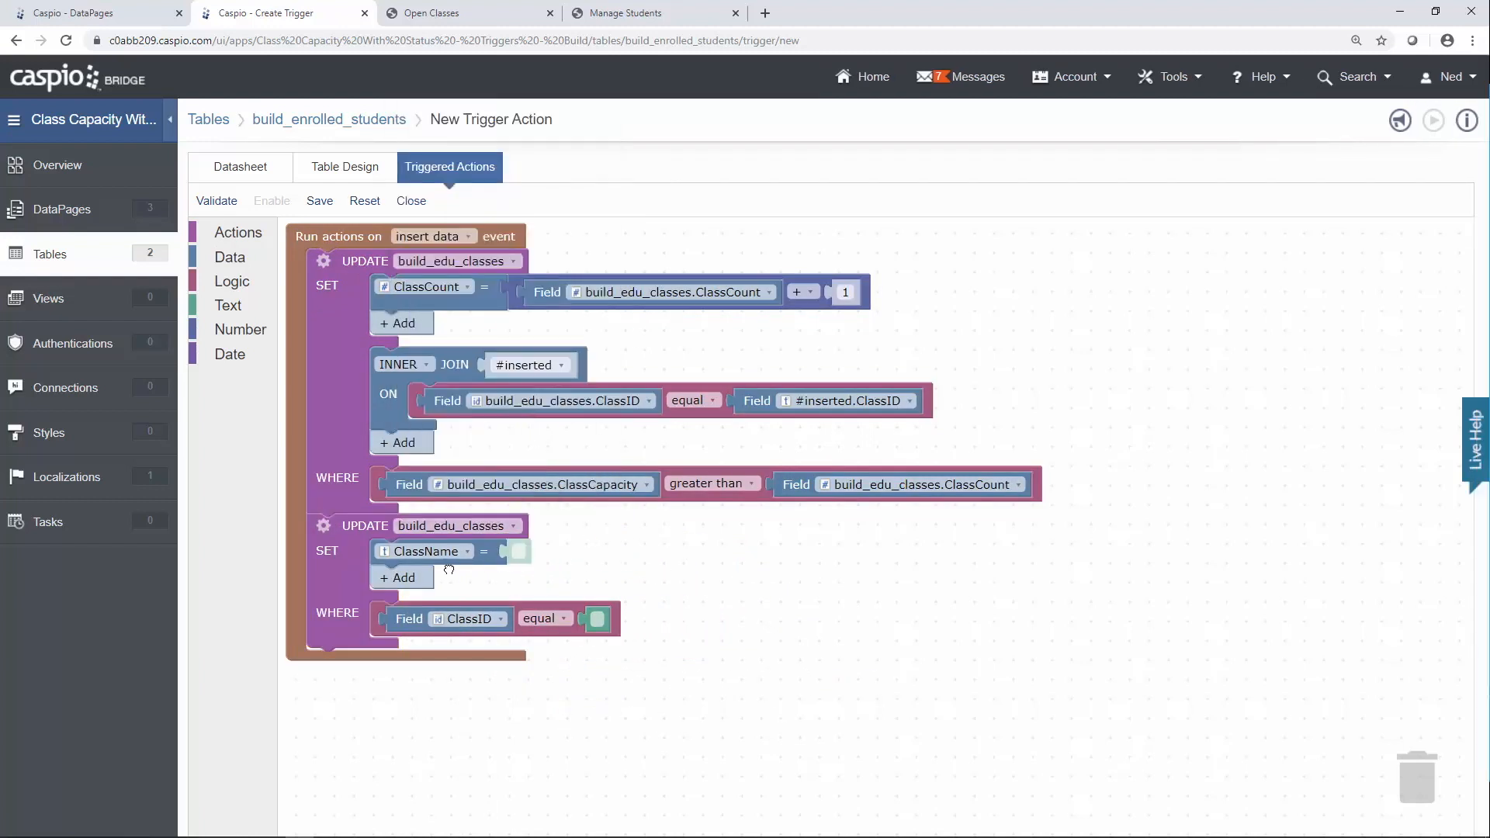
{"action": "left_click", "coordinate": [459, 551]}
{"action": "left_click", "coordinate": [426, 668]}
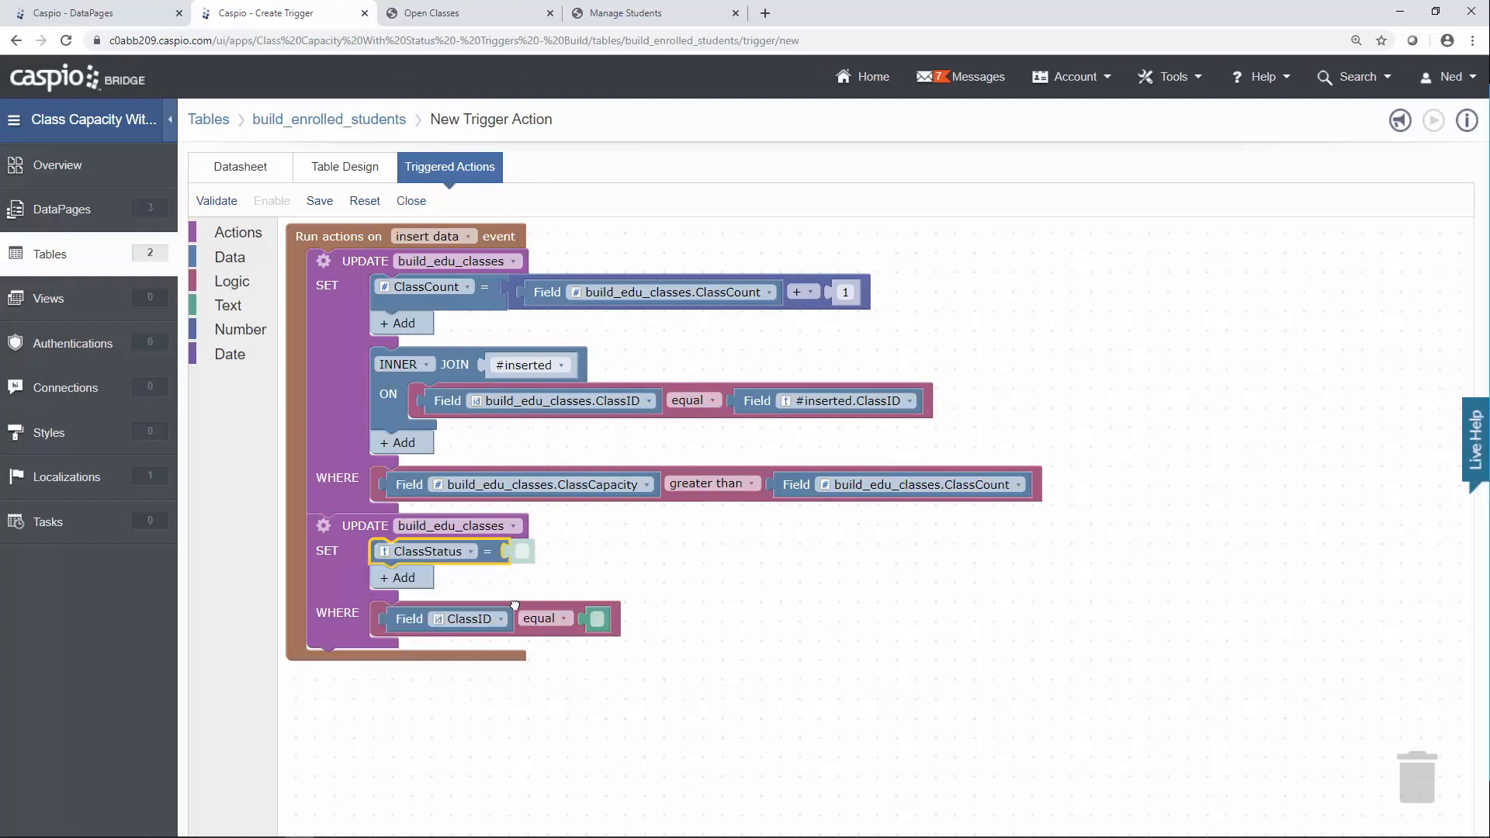
{"action": "type", "text": "Full"}
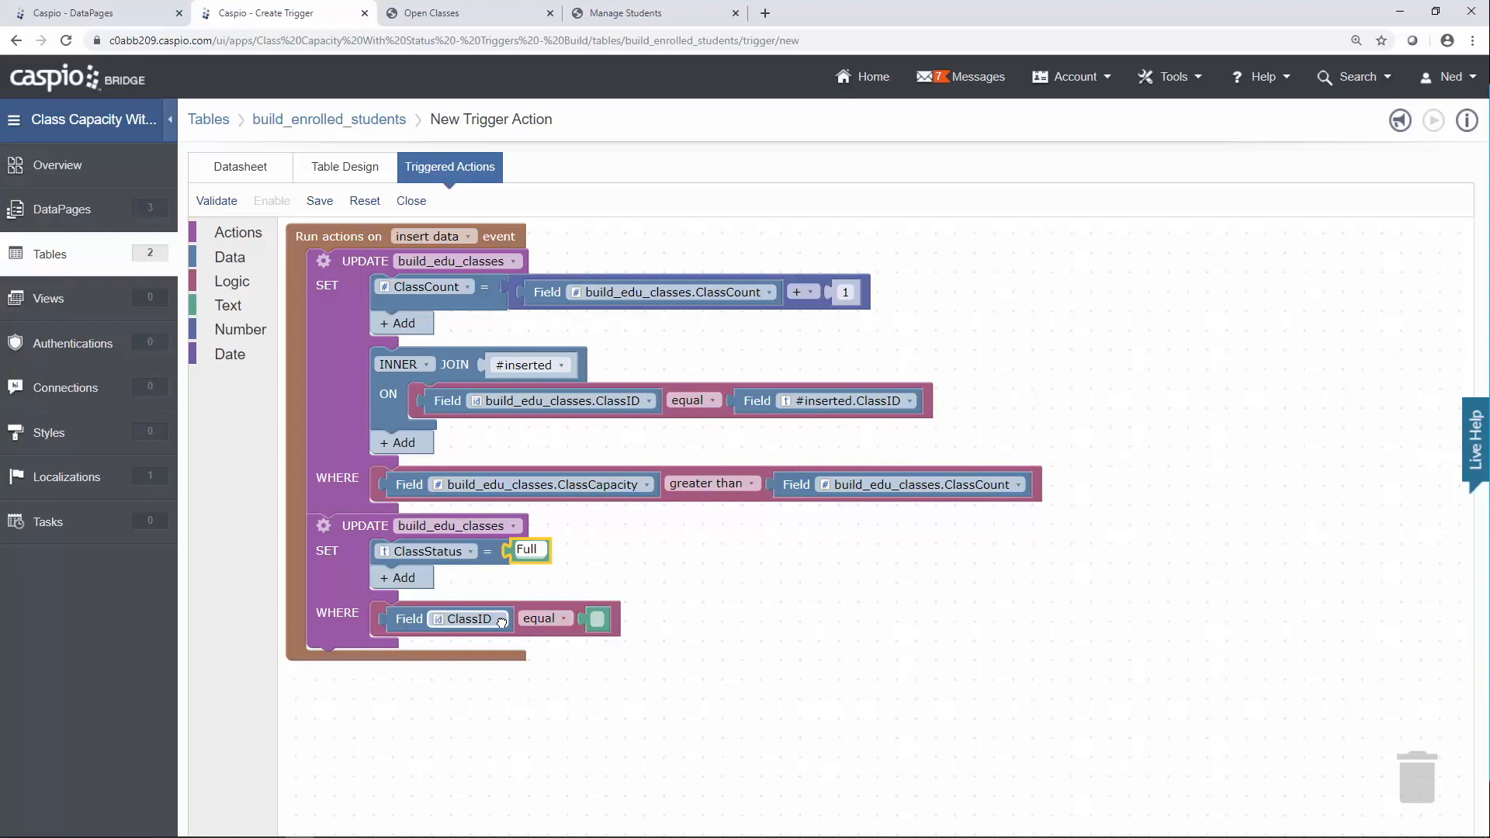
Set the second Update block's WHERE condition to ClassCapacity equal ClassCount, and discard the leftover empty text block.
{"action": "left_click", "coordinate": [470, 618]}
{"action": "left_click", "coordinate": [505, 696]}
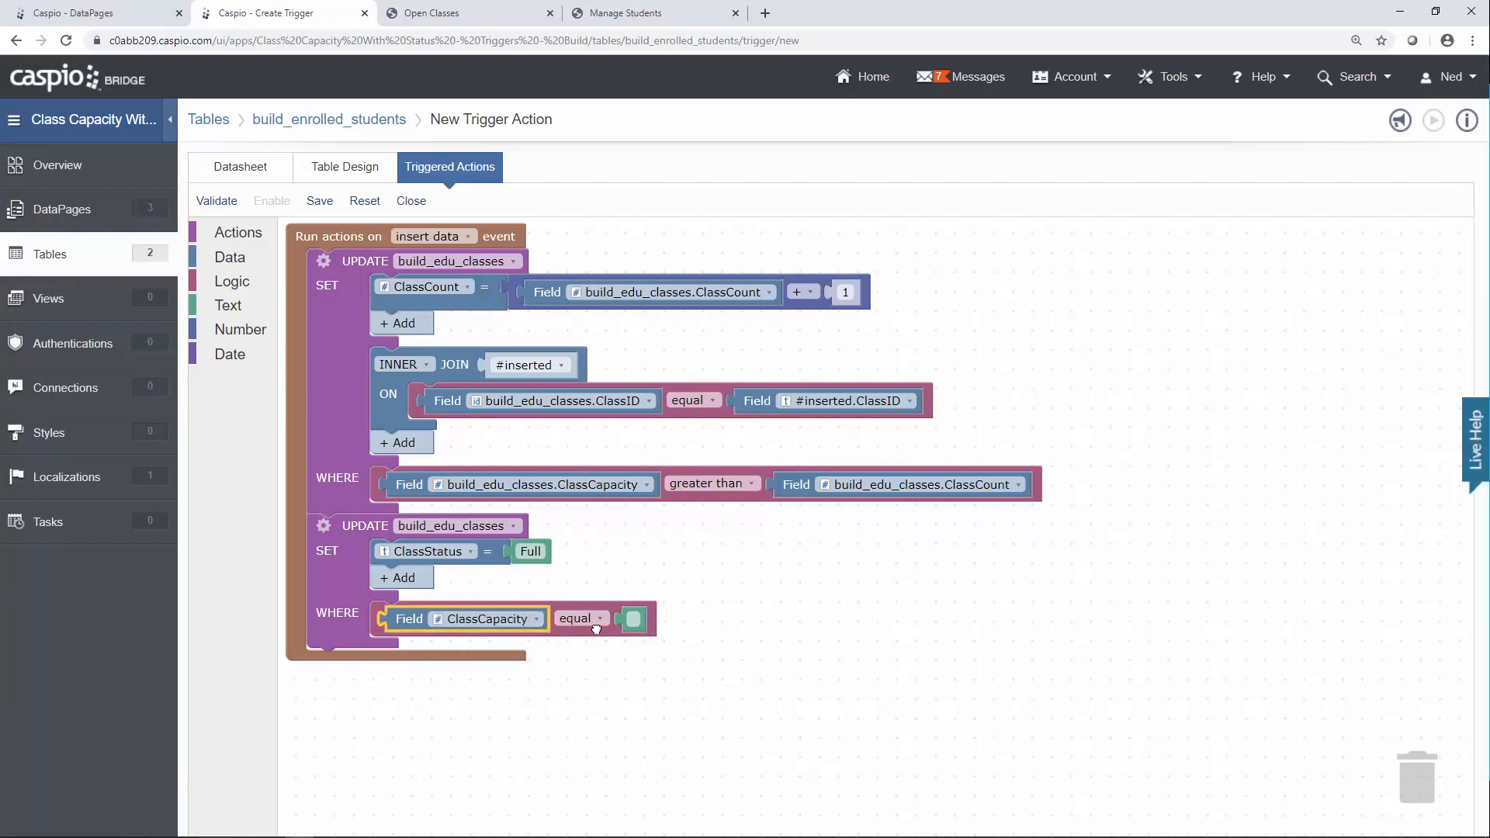
{"action": "left_click", "coordinate": [230, 257]}
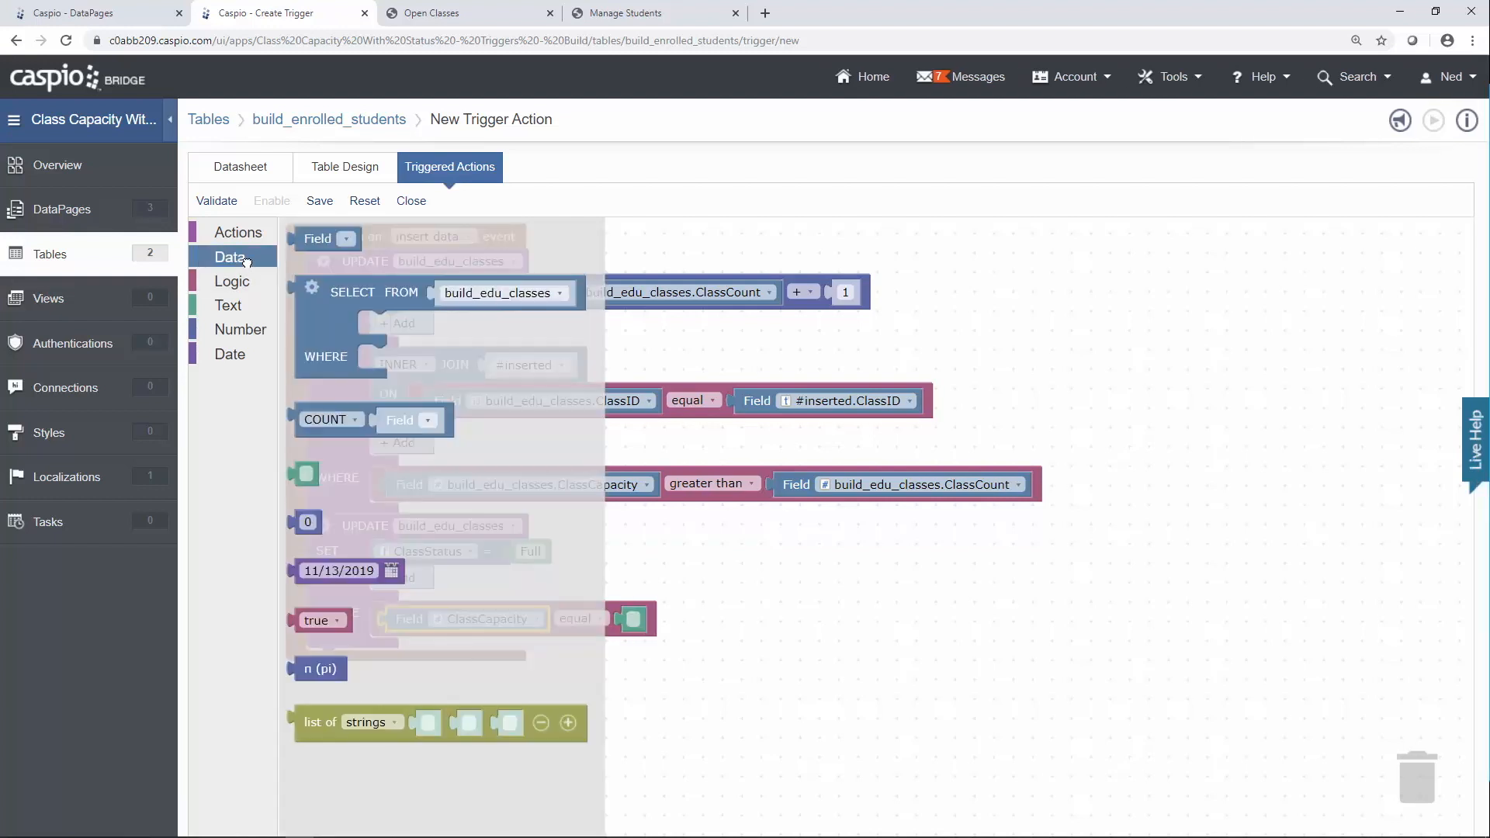
{"action": "left_click_drag", "start_coordinate": [318, 236], "coordinate": [659, 658]}
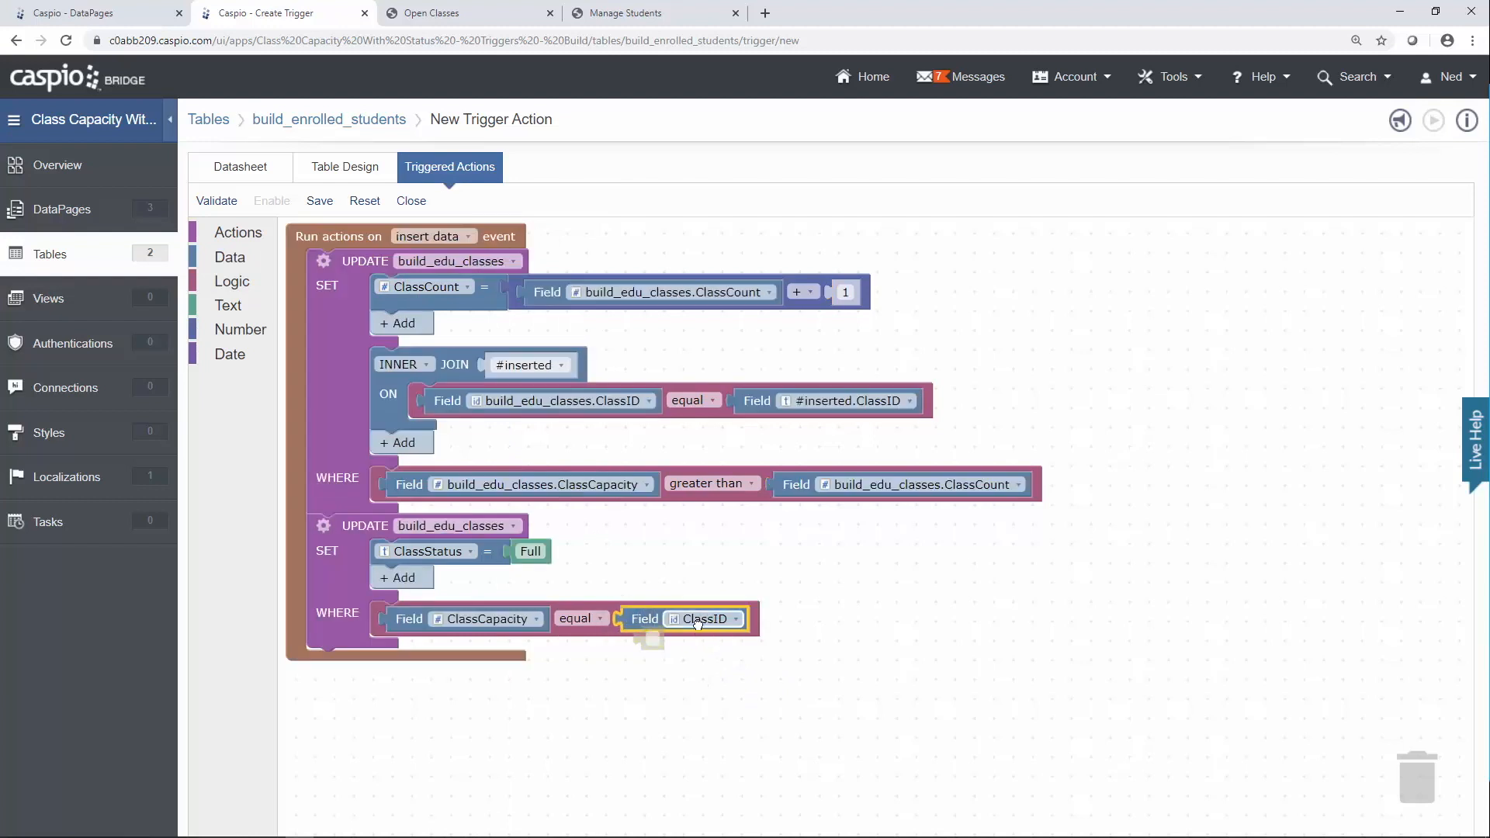
{"action": "left_click", "coordinate": [702, 618]}
{"action": "left_click", "coordinate": [713, 716]}
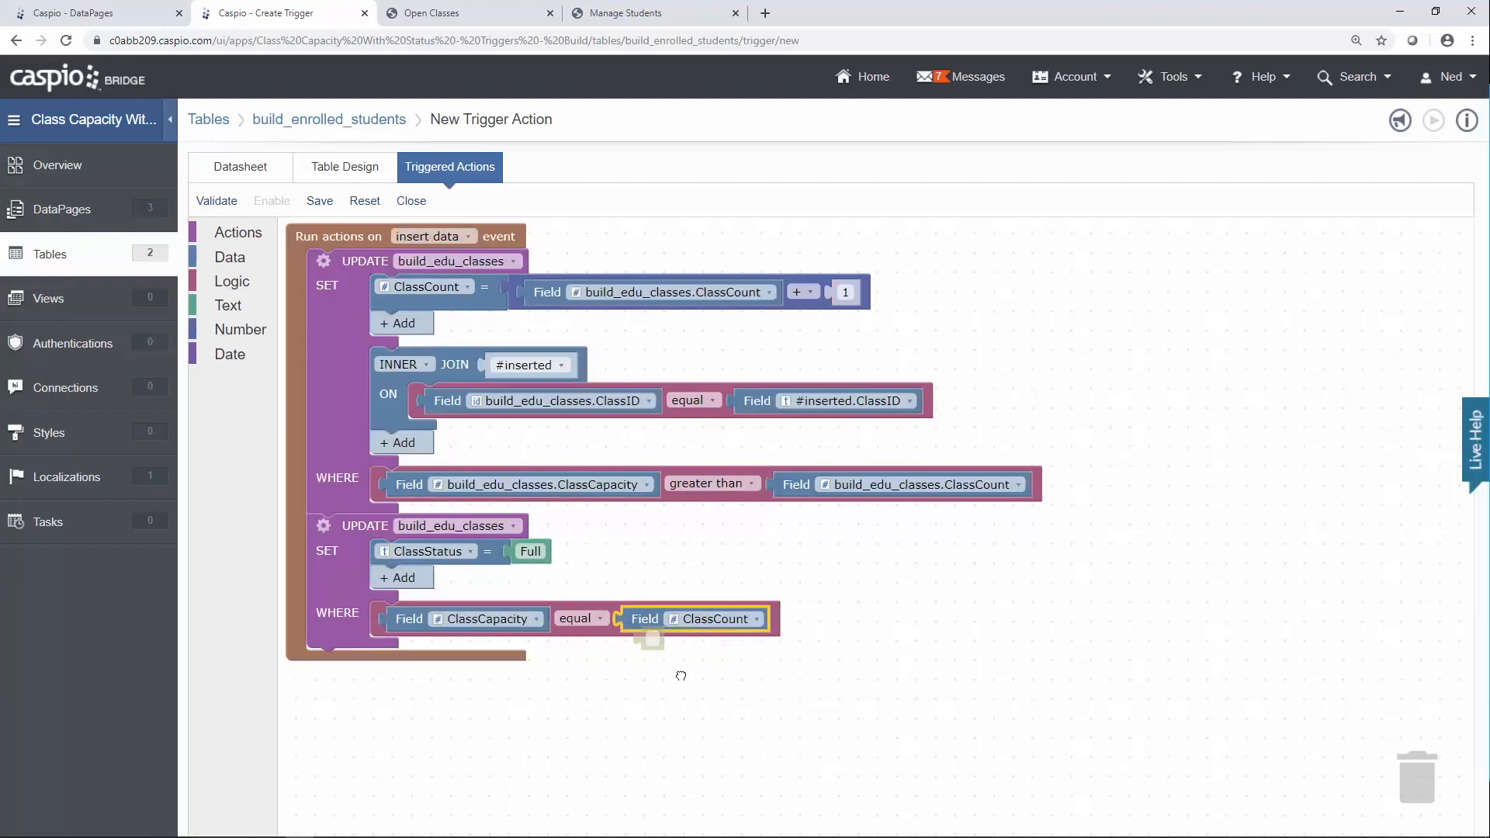
{"action": "left_click_drag", "start_coordinate": [645, 651], "coordinate": [1416, 772]}
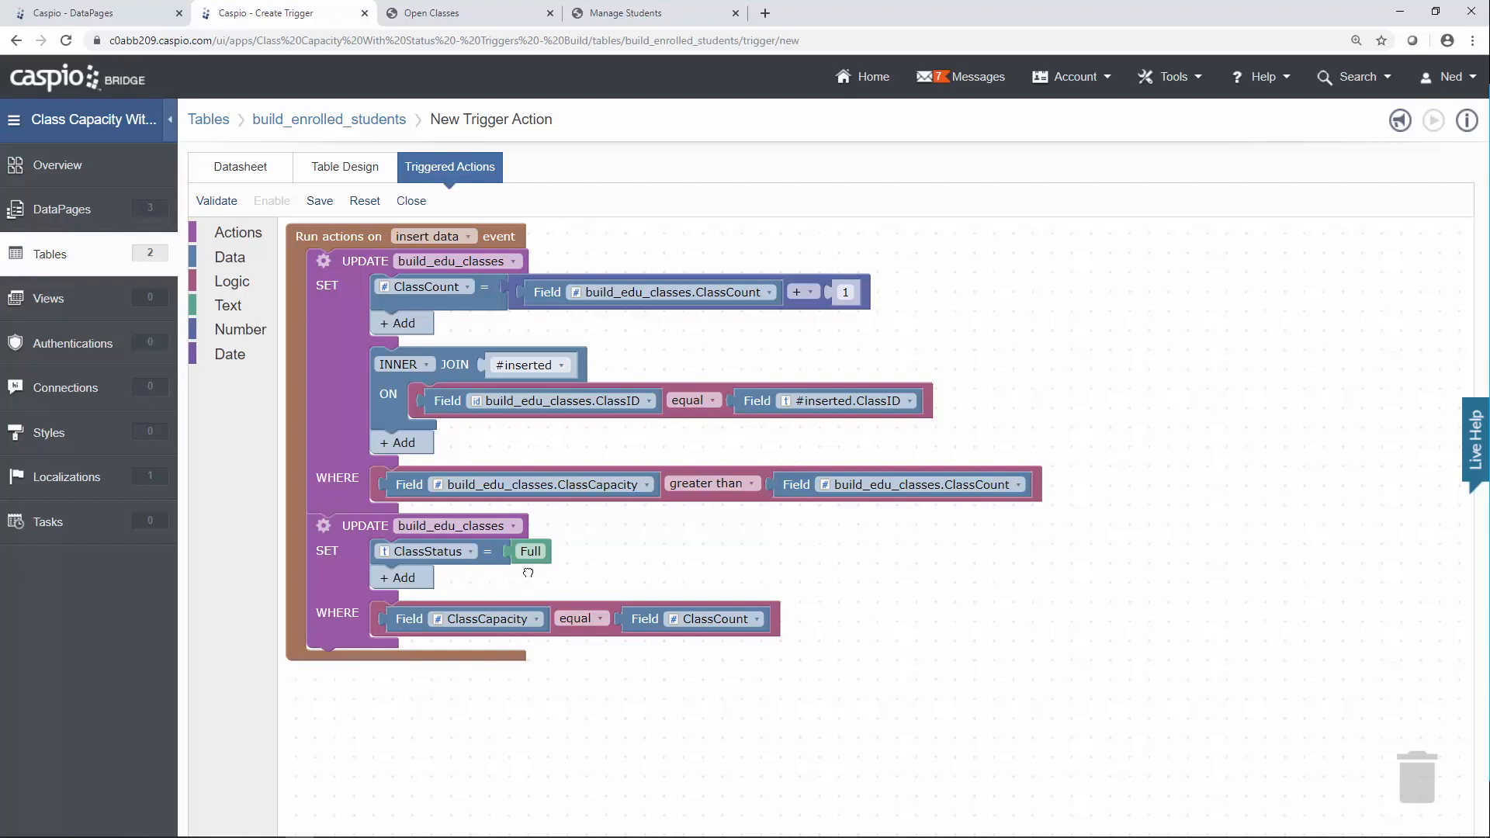
Save and enable the triggered action under the name "Count Plus One and Status Change".
{"action": "left_click", "coordinate": [320, 201]}
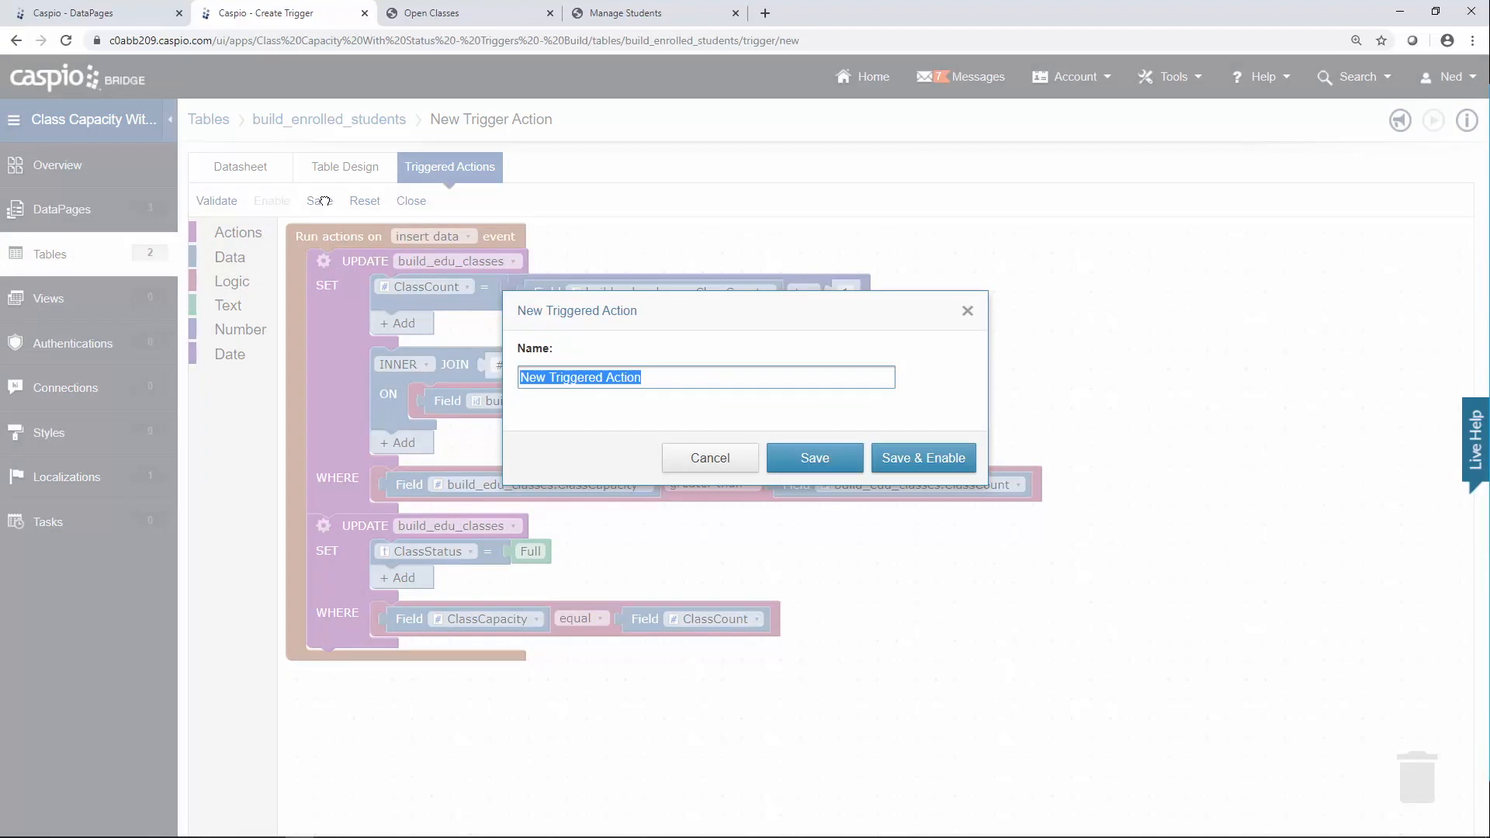
{"action": "type", "text": "Count Plus One"}
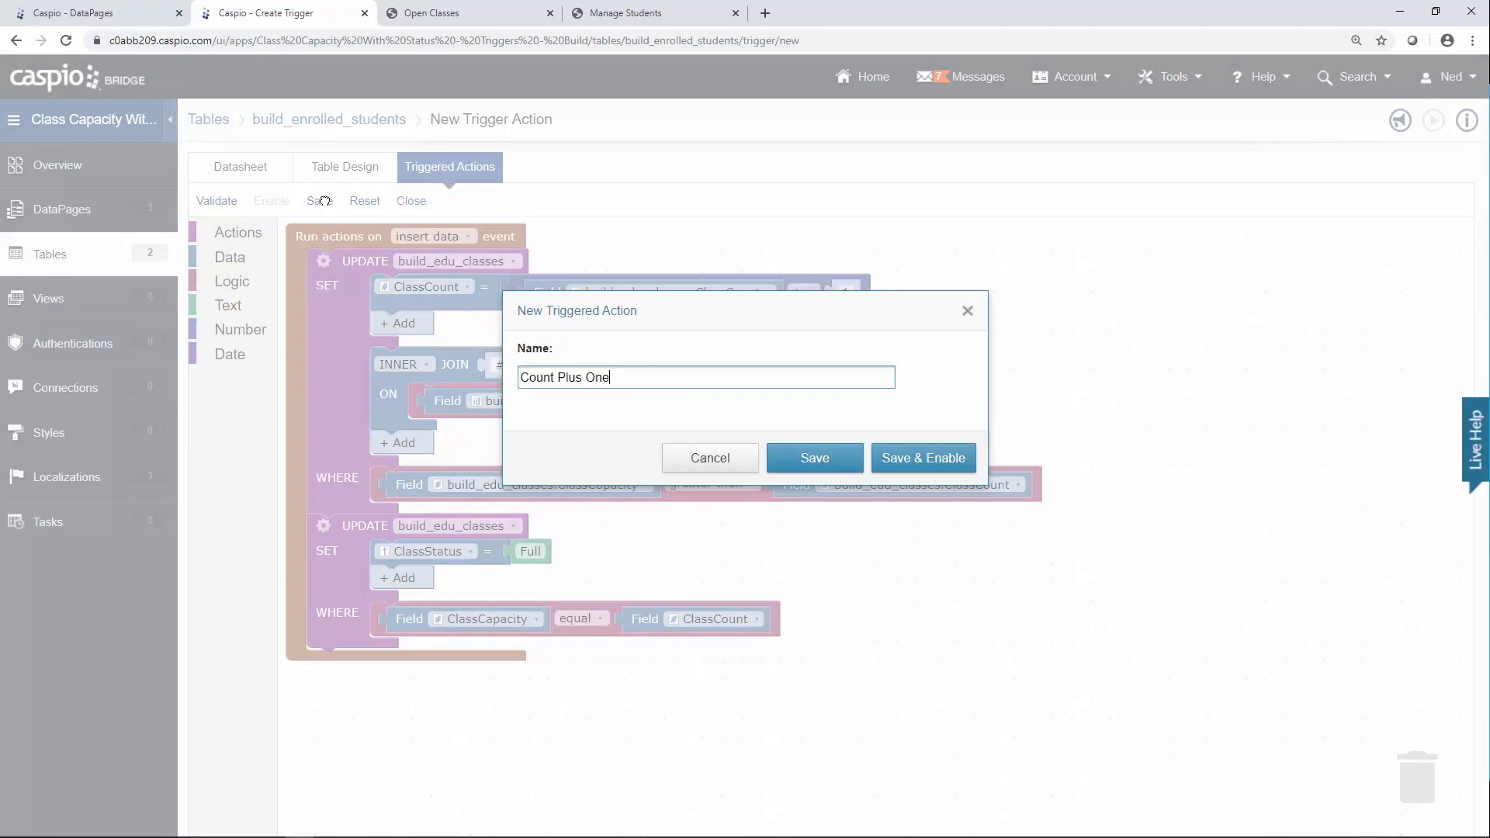
{"action": "type", "text": " and Status Change"}
{"action": "left_click", "coordinate": [888, 465]}
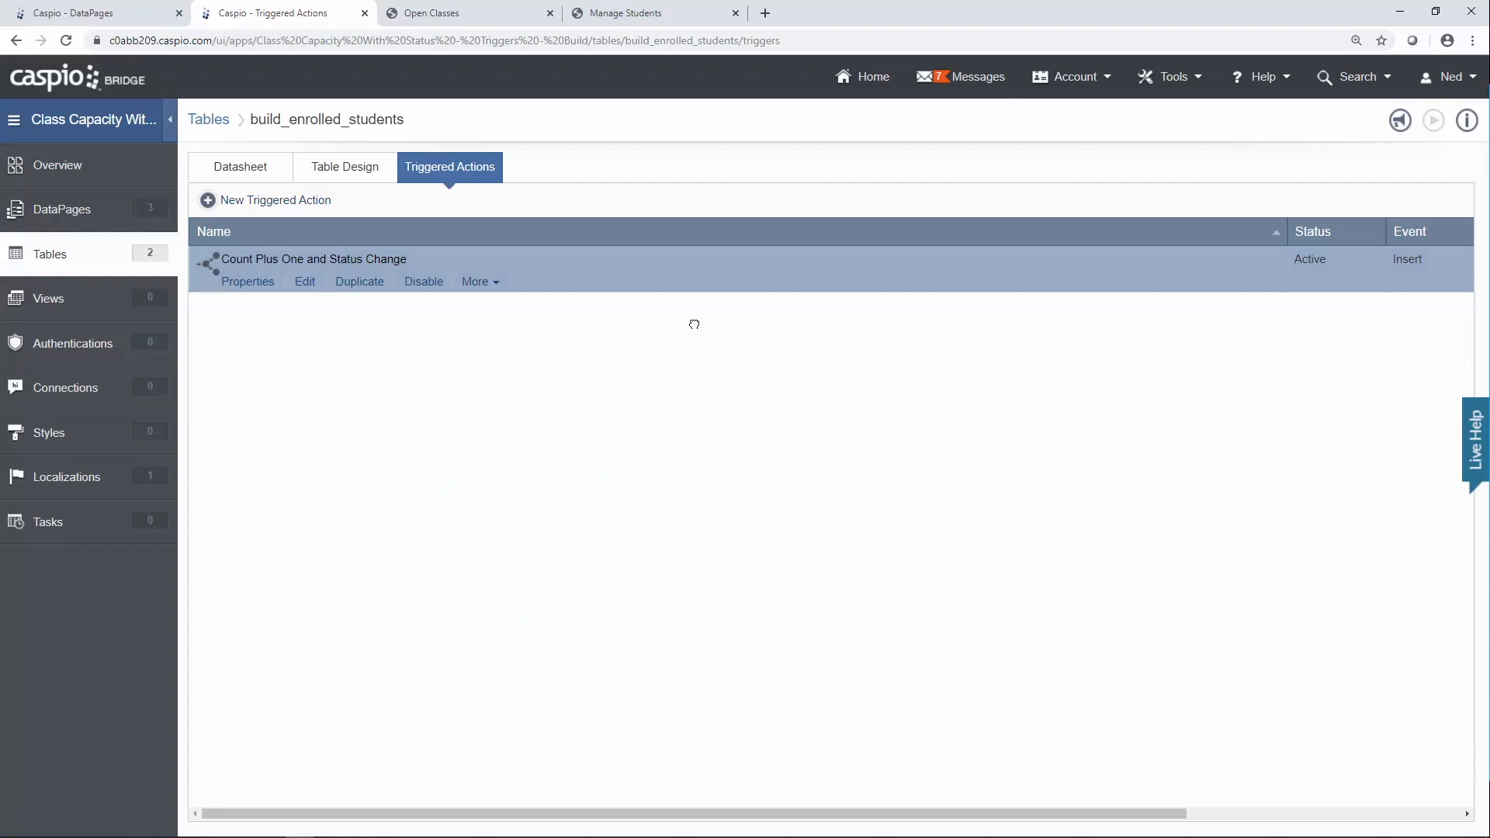
Reload the Open Classes page and enroll a first student in Algebra 1, entering the student's full name.
{"action": "left_click", "coordinate": [432, 13]}
{"action": "left_click", "coordinate": [68, 42]}
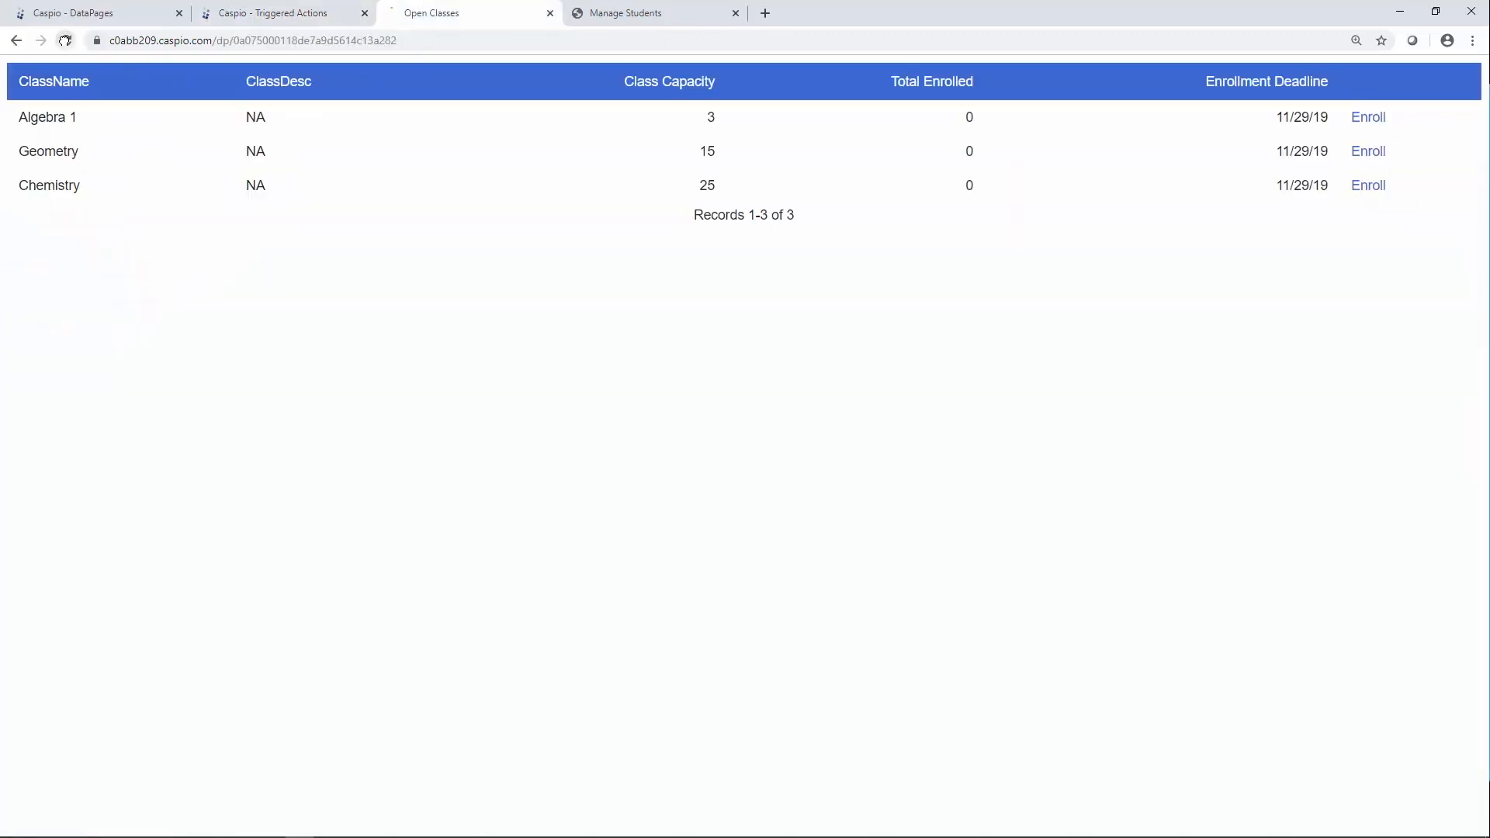
{"action": "left_click", "coordinate": [1367, 117]}
{"action": "left_click", "coordinate": [189, 76]}
{"action": "type", "text": "Joy Spring"}
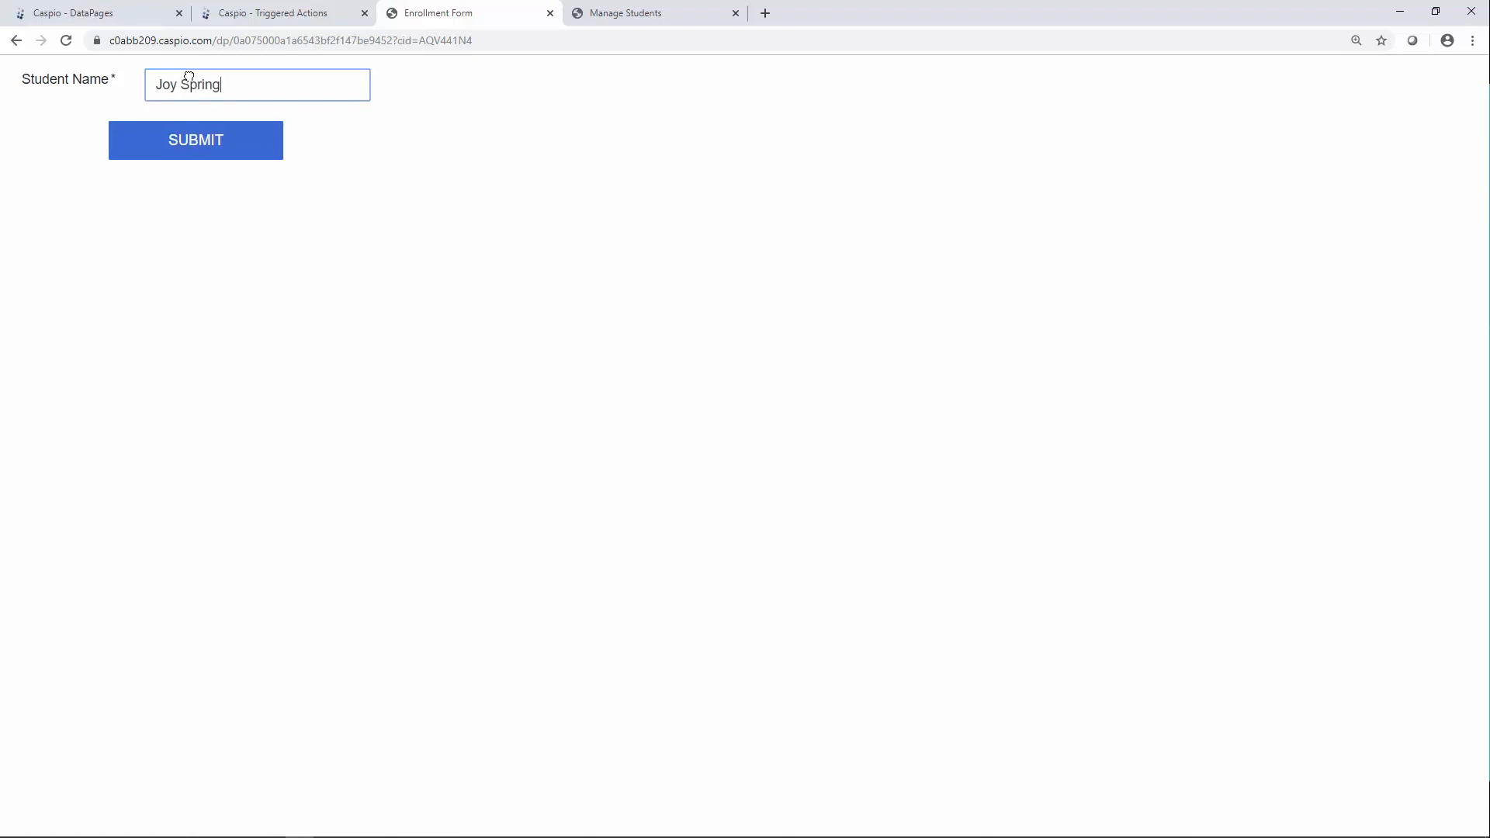
{"action": "key", "text": "Return"}
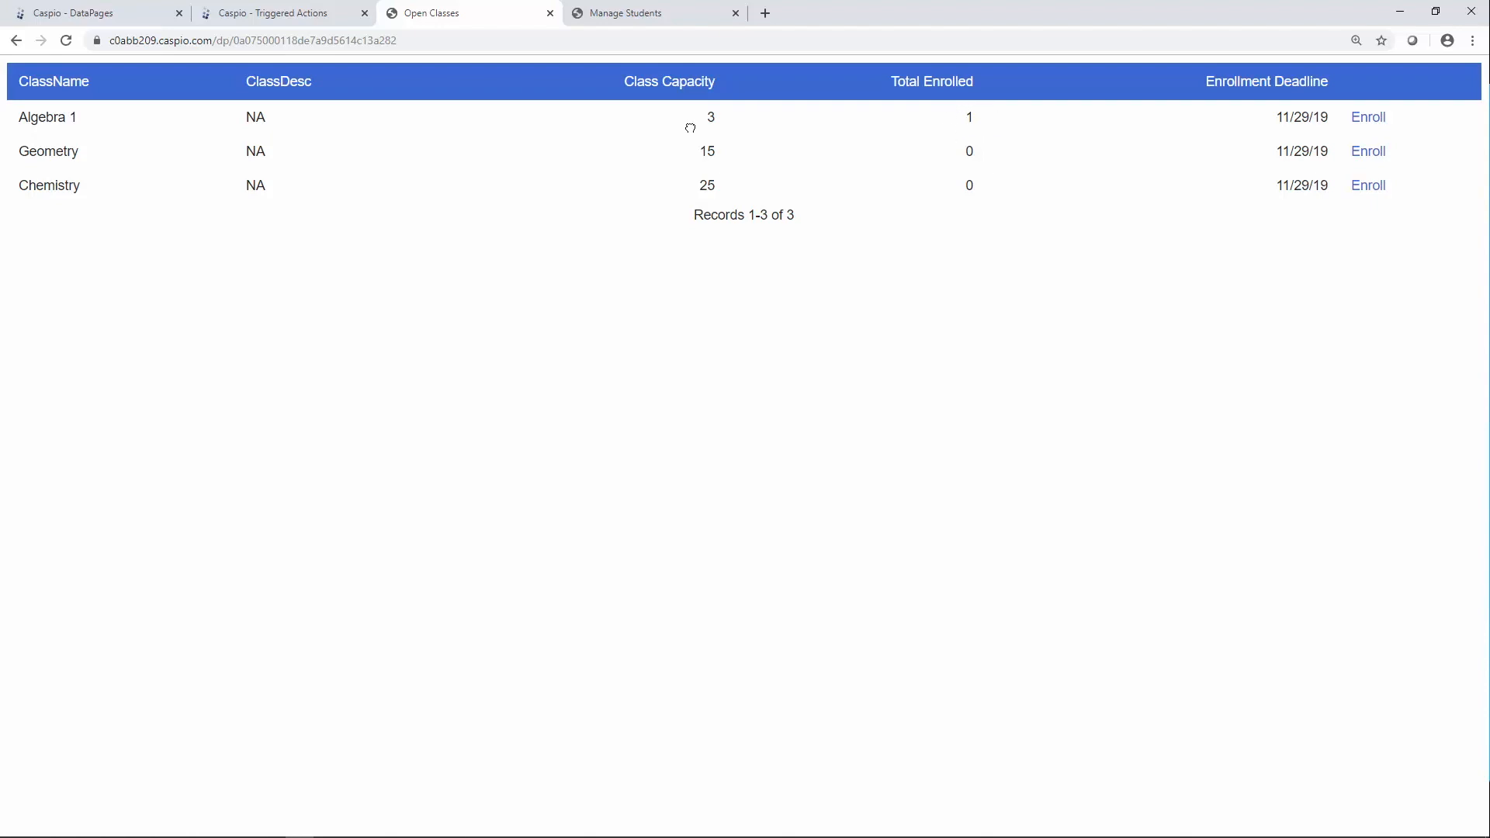
Open the build_edu_classes datasheet in a separate browser tab and check the Algebra 1 record's ClassCount and ClassStatus.
{"action": "left_click", "coordinate": [289, 17]}
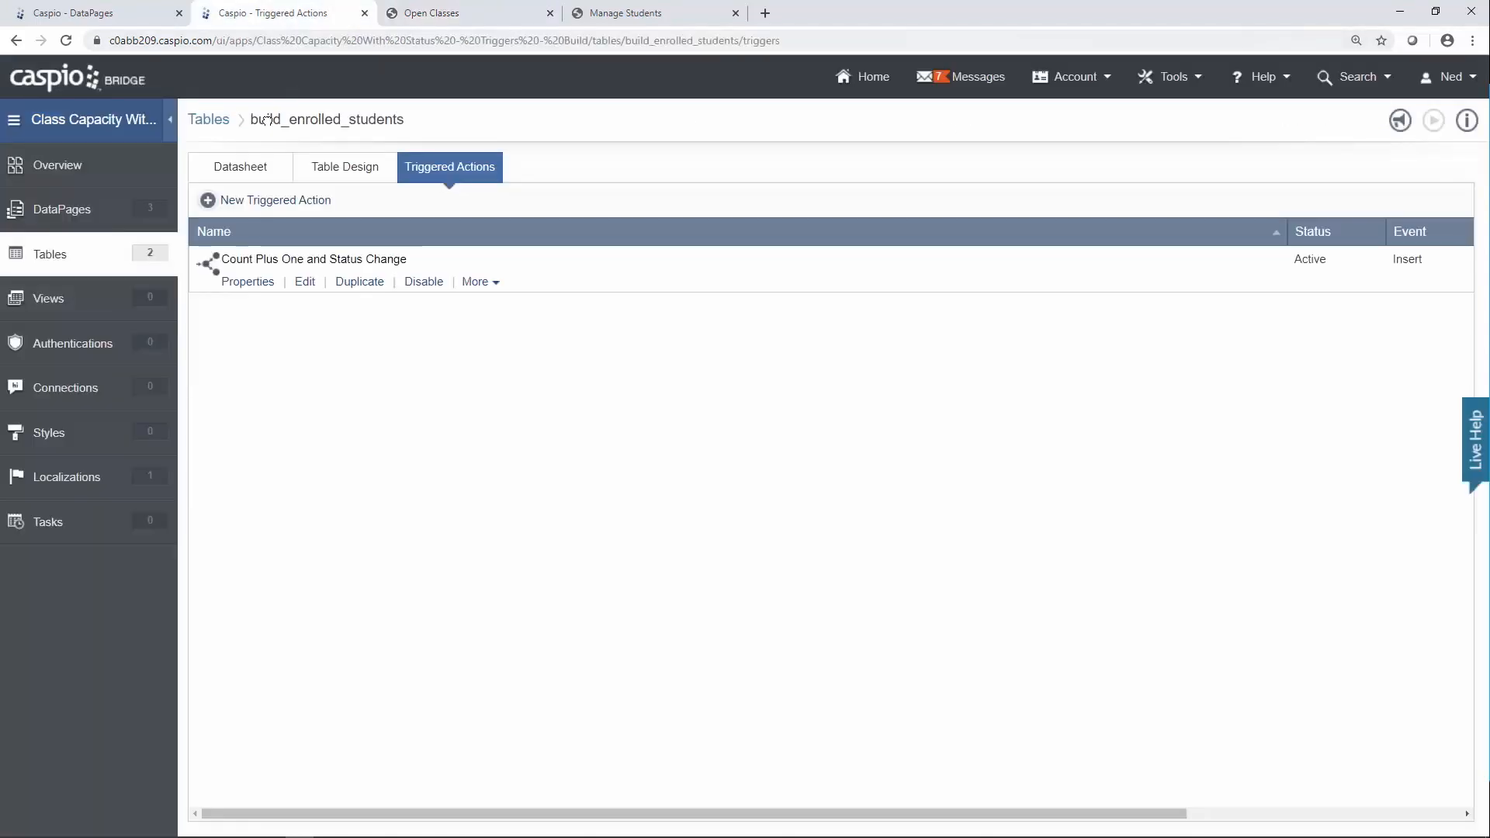
{"action": "right_click", "coordinate": [74, 261]}
{"action": "right_click", "coordinate": [74, 240]}
{"action": "left_click", "coordinate": [104, 254]}
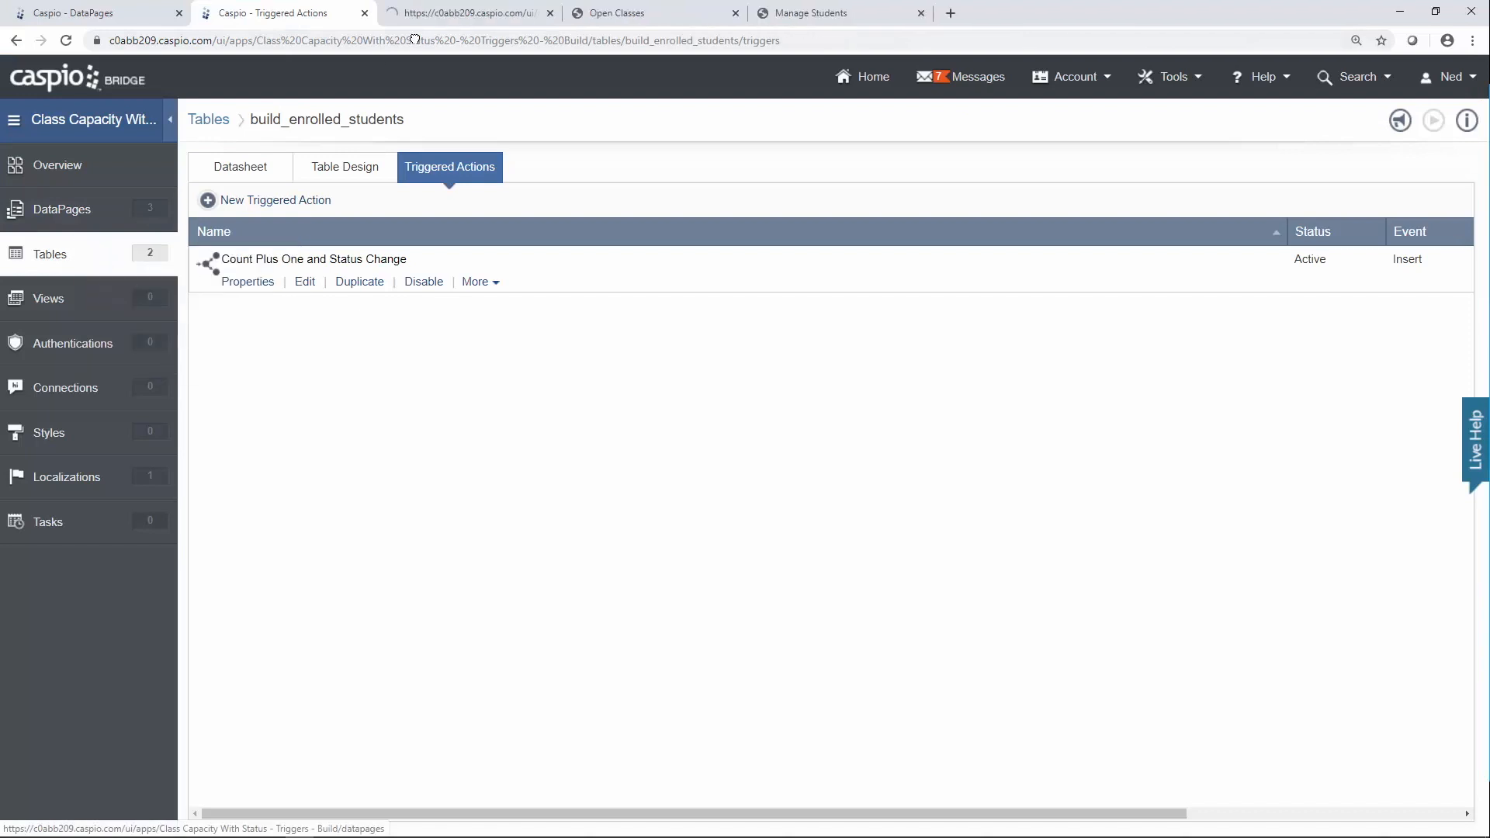
{"action": "left_click", "coordinate": [435, 16]}
{"action": "left_click", "coordinate": [308, 216]}
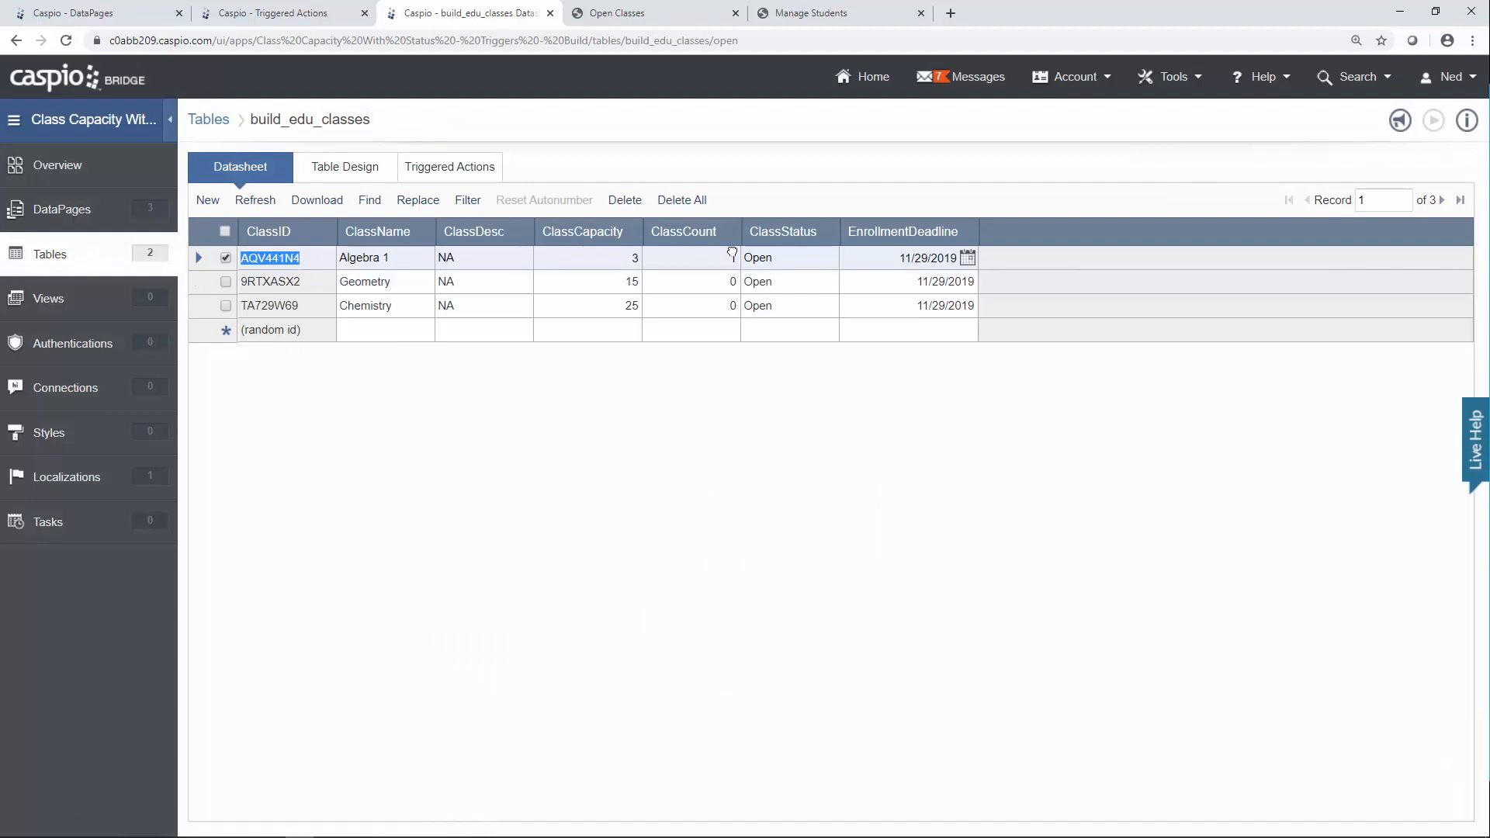
Enroll a second student in Algebra 1 by full name from Open Classes, and refresh the build_edu_classes datasheet.
{"action": "left_click", "coordinate": [674, 20]}
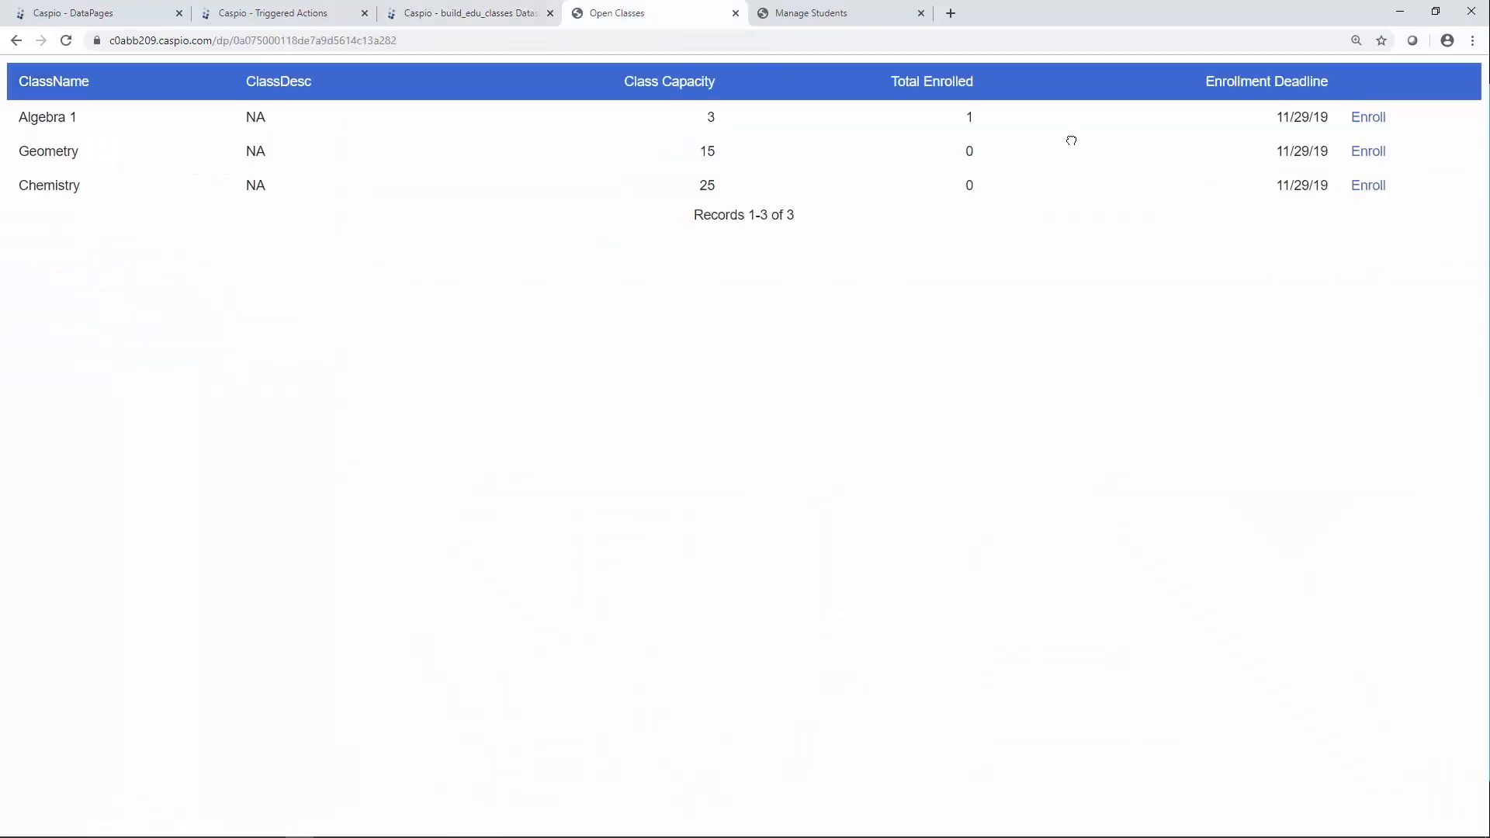
{"action": "left_click", "coordinate": [1366, 118]}
{"action": "left_click", "coordinate": [240, 81]}
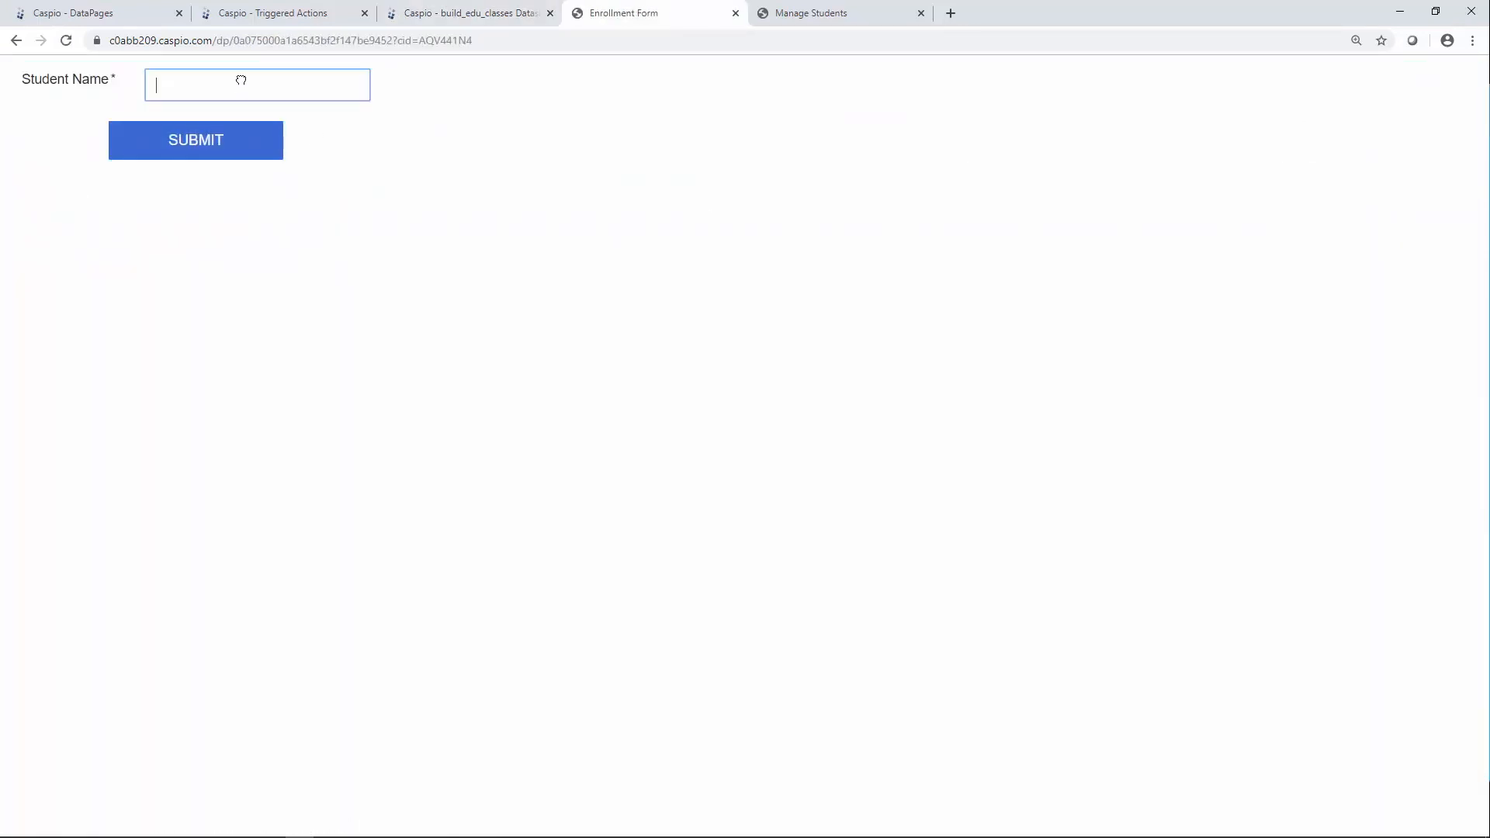
{"action": "type", "text": "Mary Springs"}
{"action": "key", "text": "Return"}
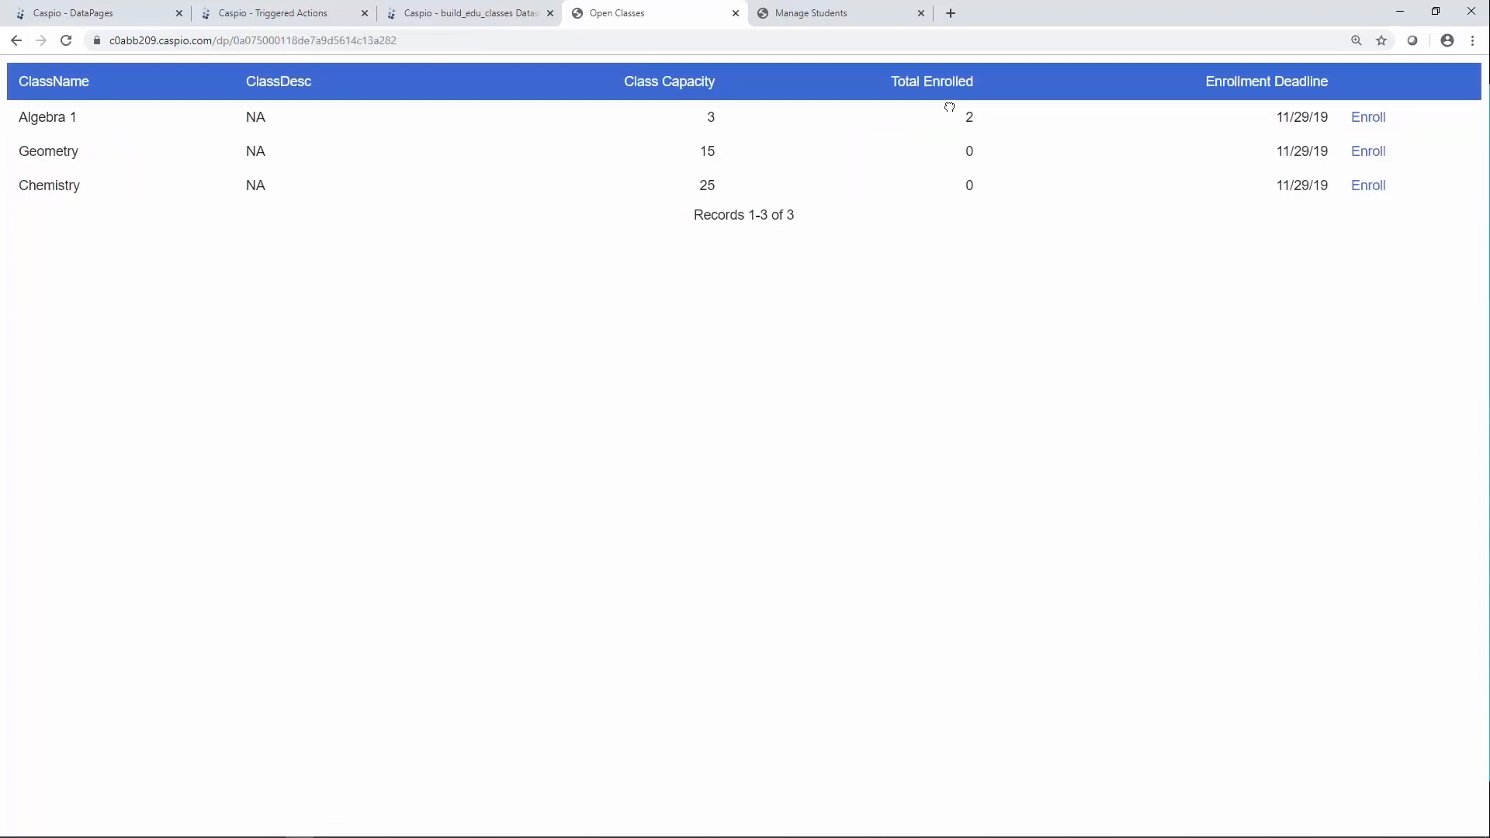
{"action": "left_click", "coordinate": [518, 21]}
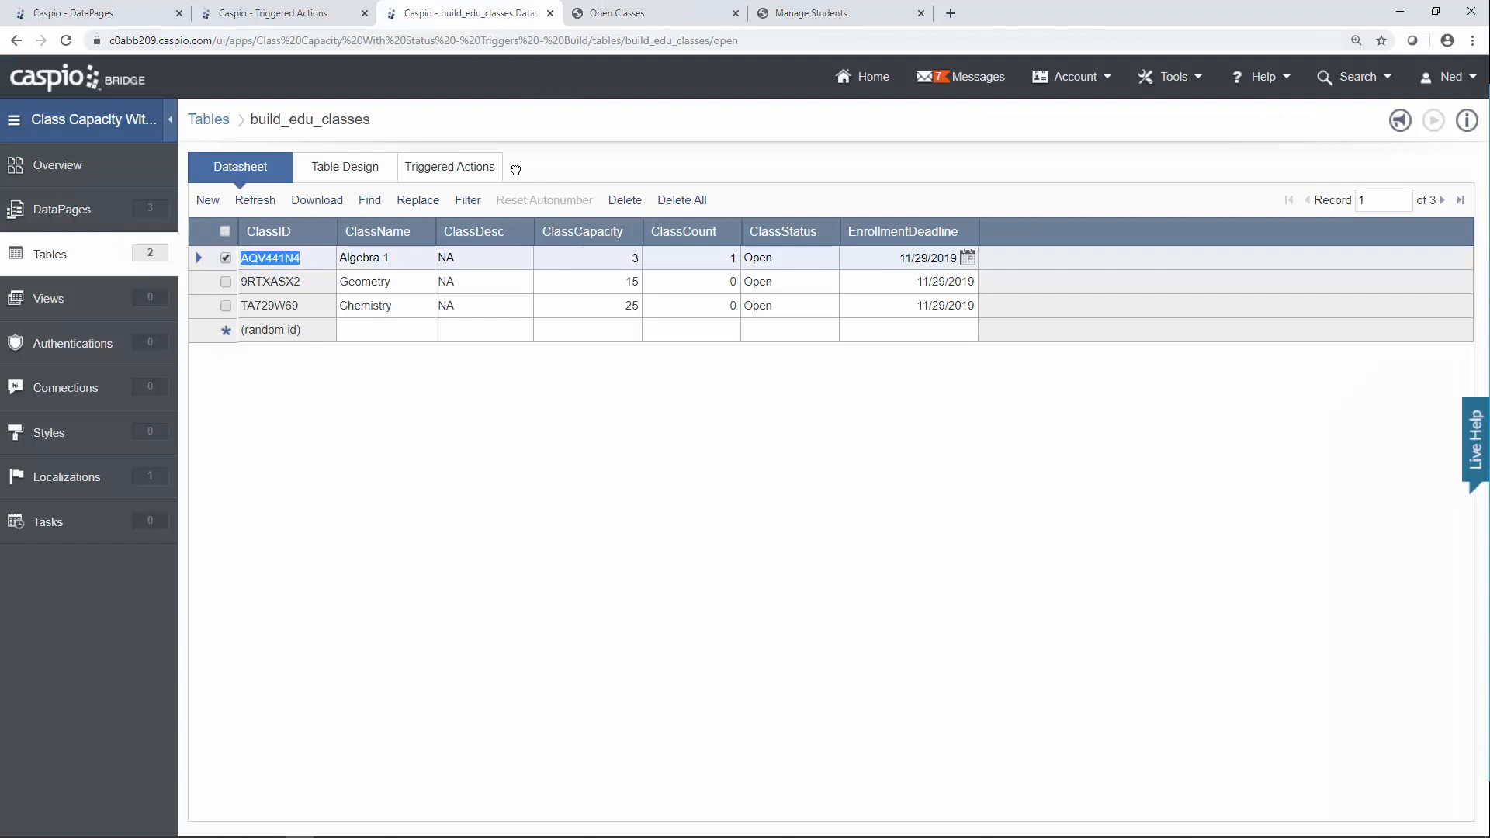
{"action": "left_click", "coordinate": [255, 200]}
Return to Open Classes and enroll a third student in Algebra 1, entering the student's full name.
{"action": "left_click", "coordinate": [702, 20]}
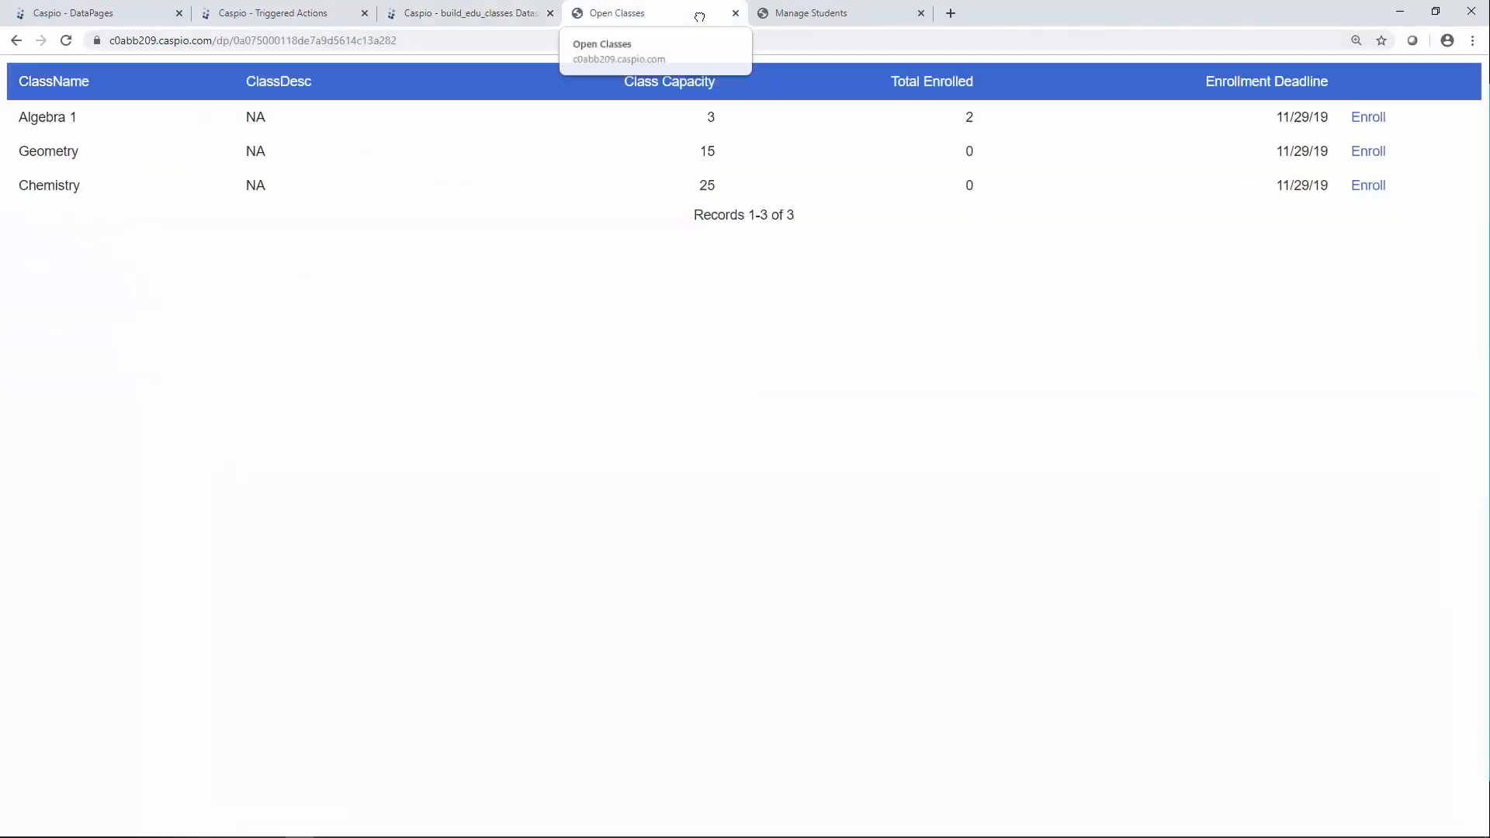
{"action": "left_click", "coordinate": [1368, 118]}
{"action": "left_click", "coordinate": [263, 92]}
{"action": "type", "text": "Bob Smirth"}
{"action": "key", "text": "Return"}
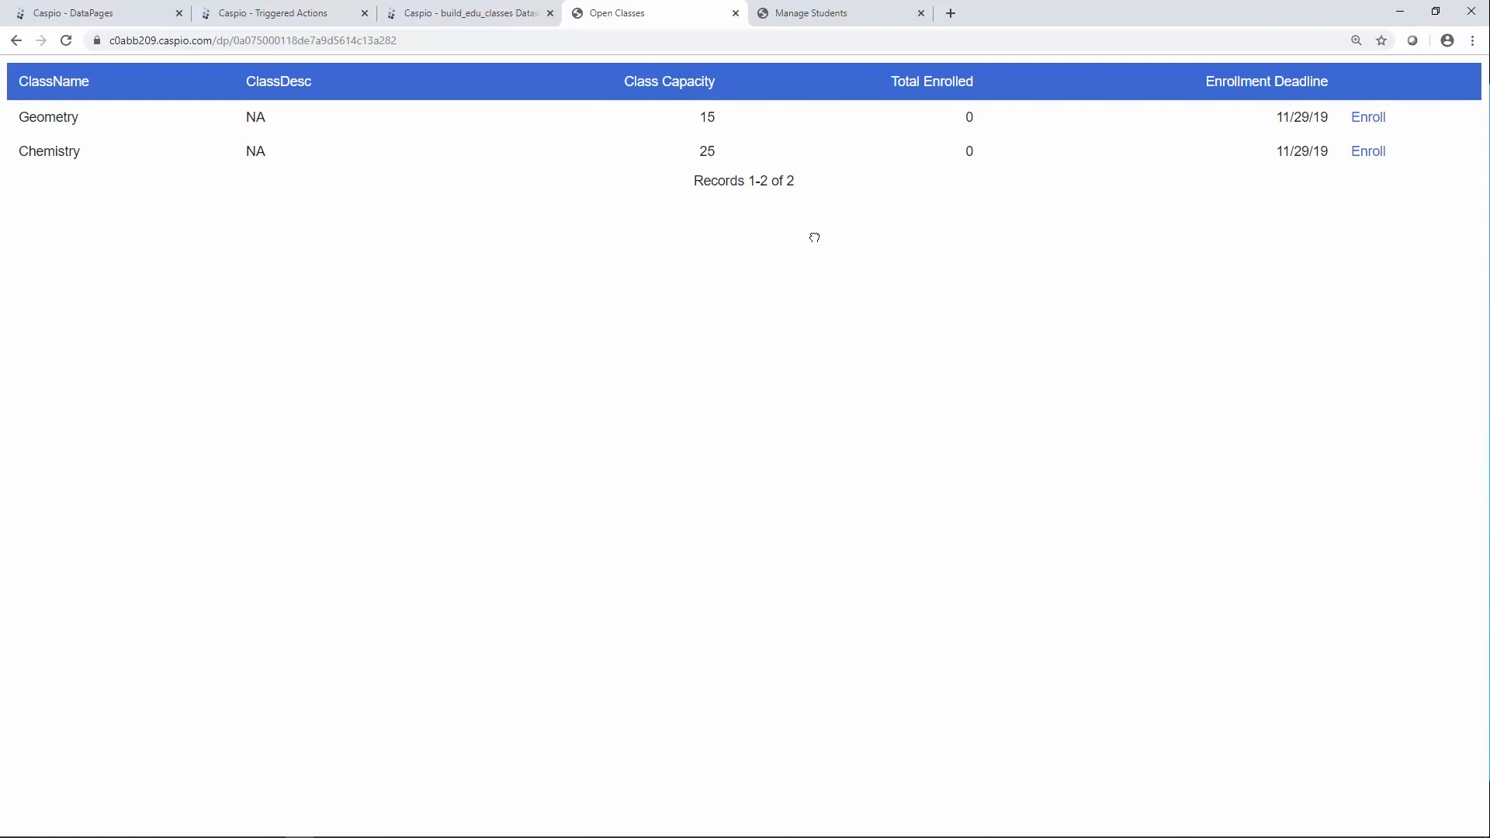
Refresh the build_edu_classes datasheet and check Algebra 1's ClassCount and ClassStatus after the third enrollment.
{"action": "left_click", "coordinate": [482, 15]}
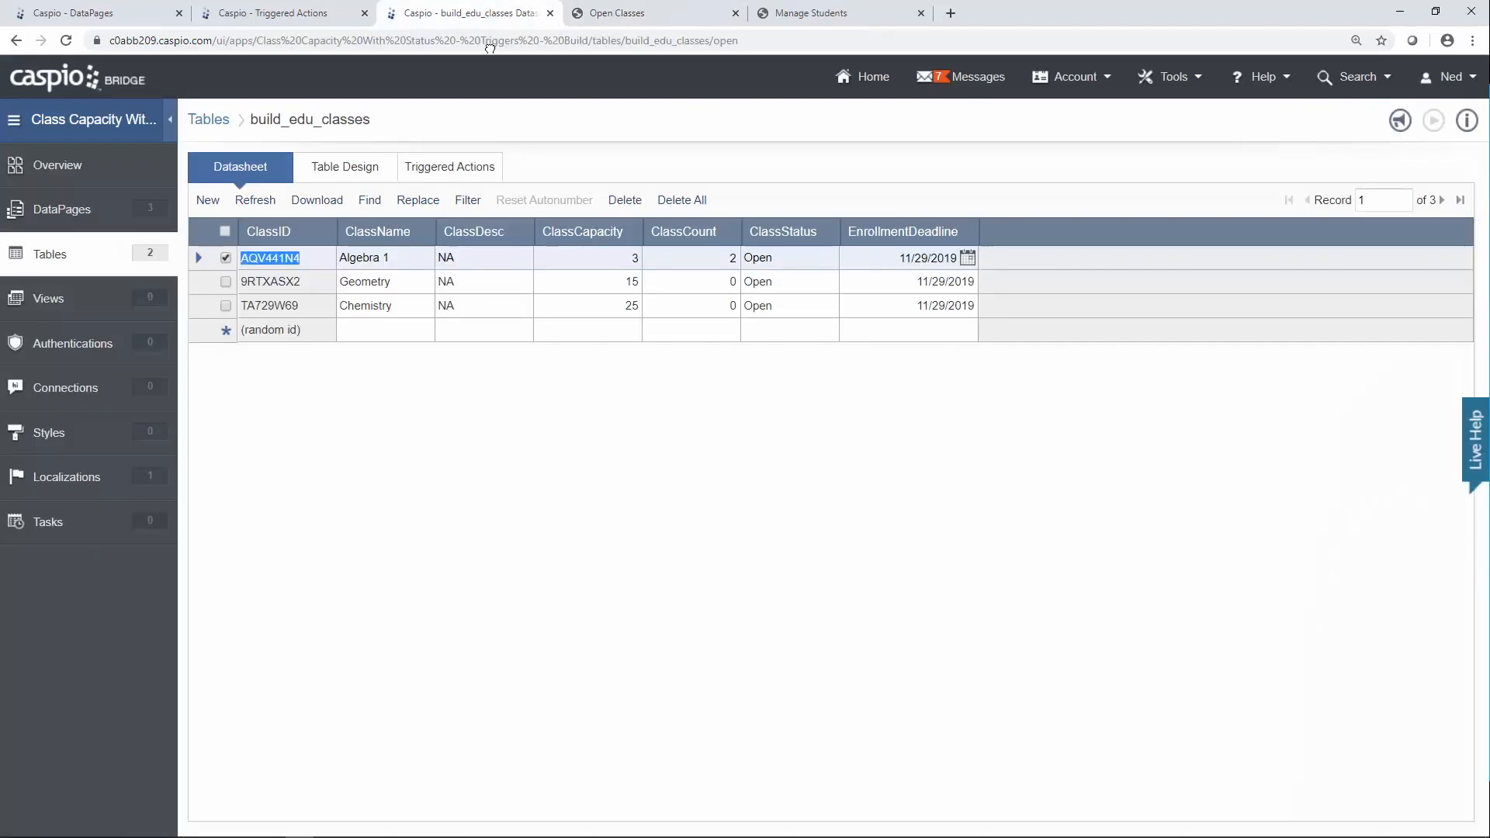
{"action": "left_click", "coordinate": [255, 200]}
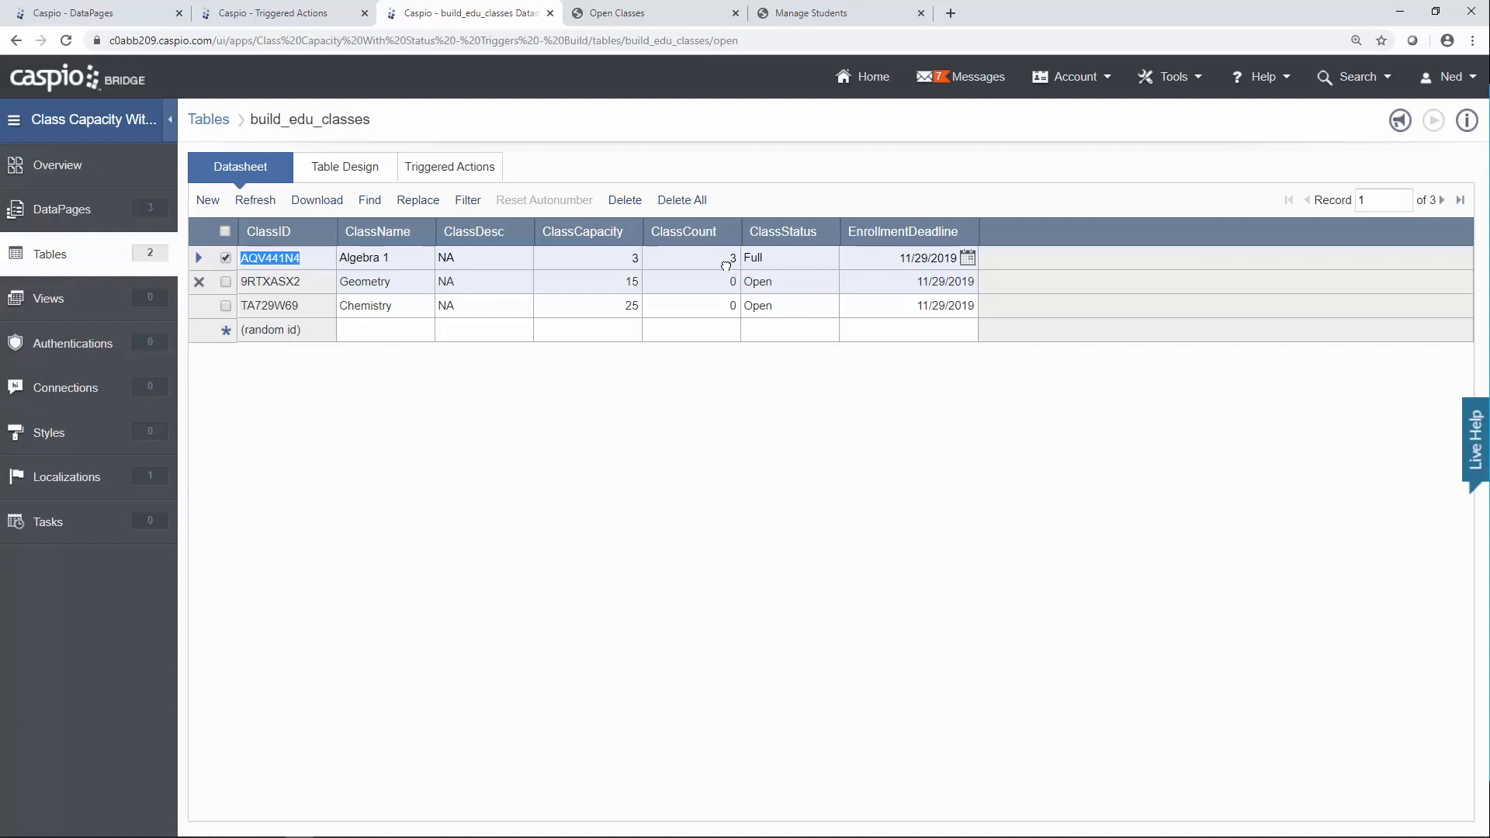
Duplicate the build_enrolled_students triggered action Count Plus One and Status Change as "Subtract One and Status Change".
{"action": "left_click", "coordinate": [304, 15]}
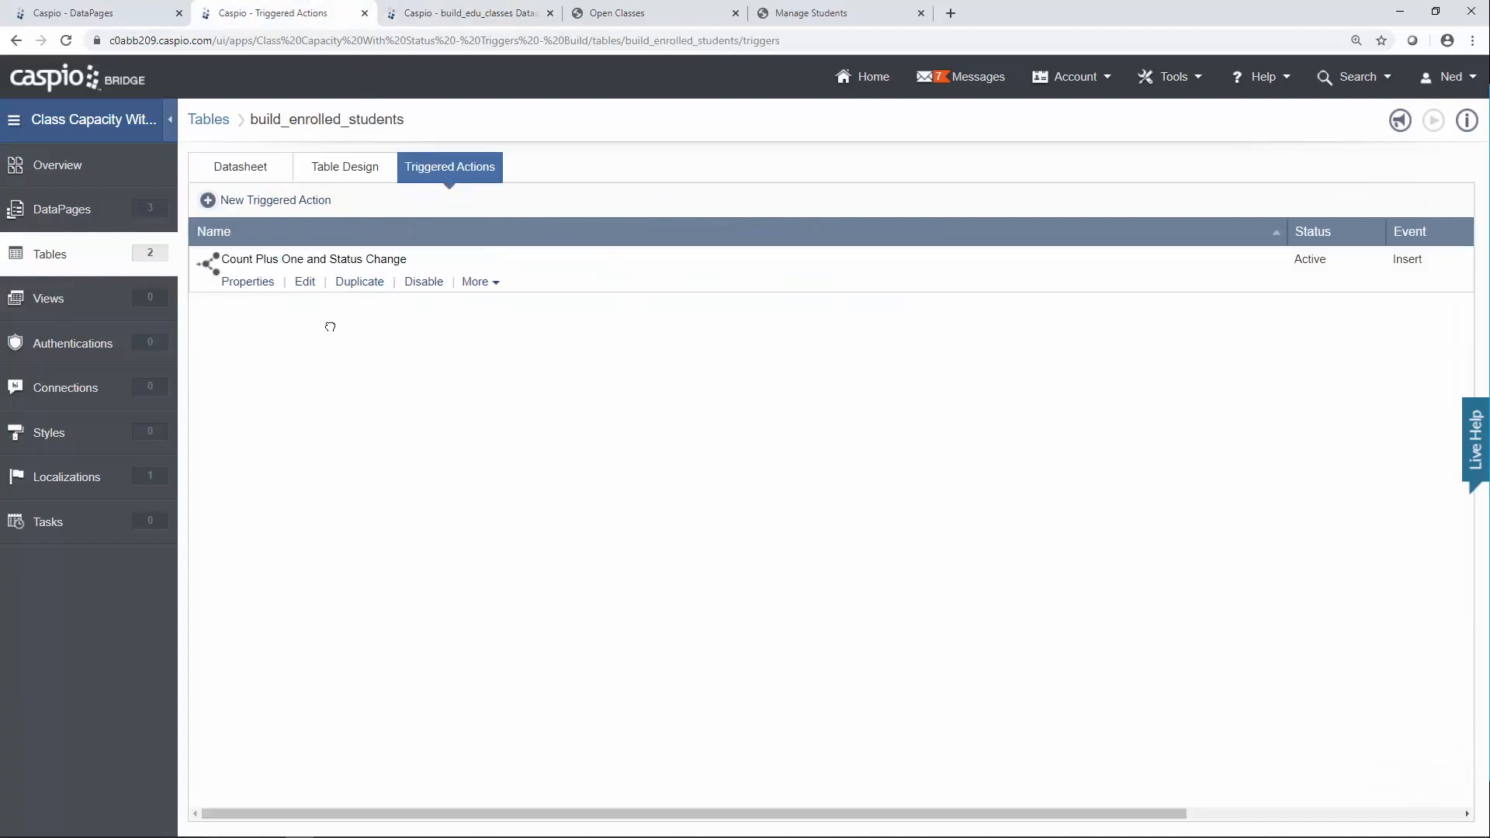
{"action": "left_click", "coordinate": [361, 284]}
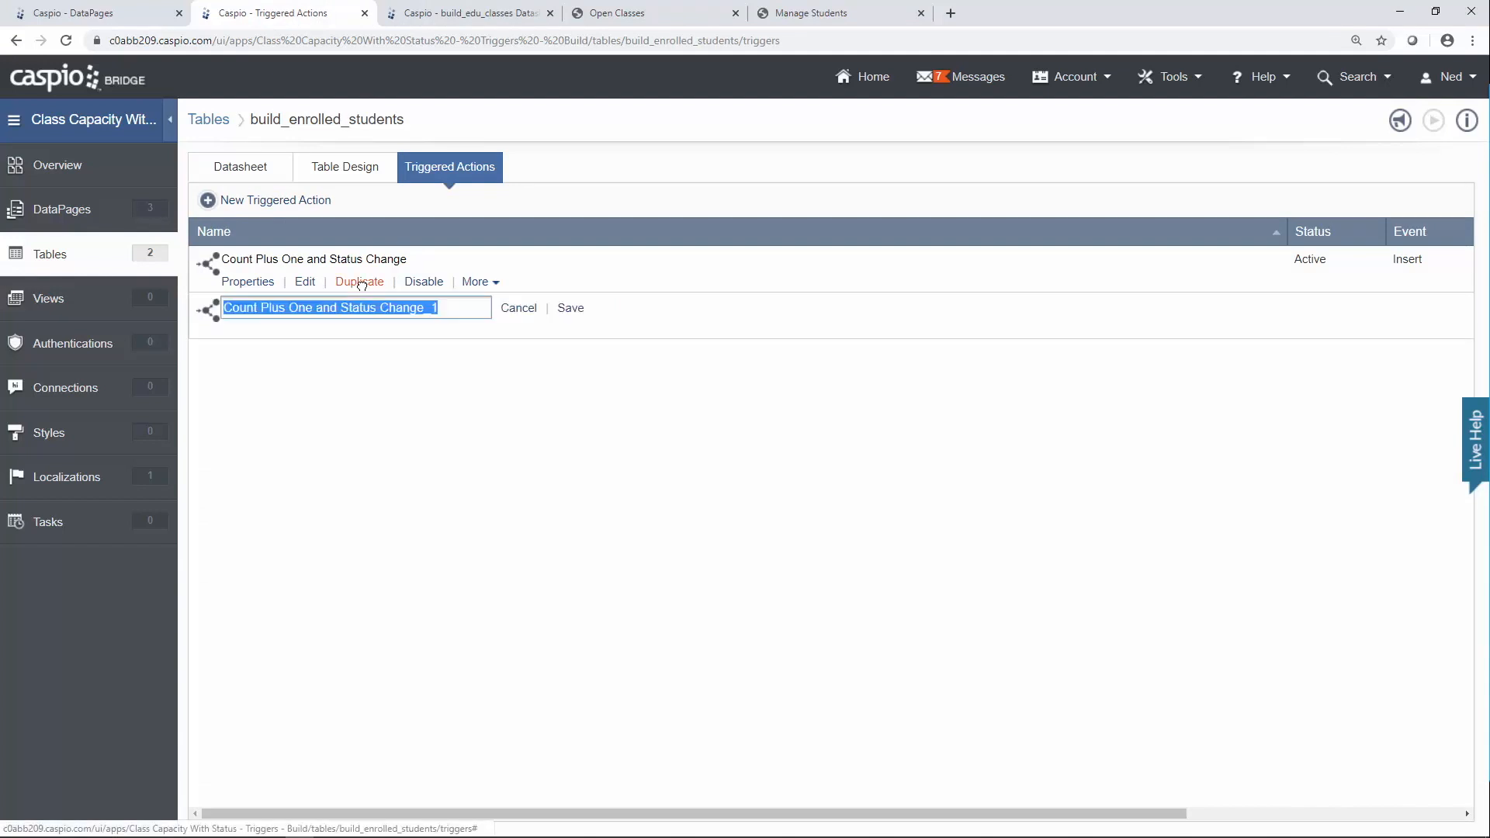
{"action": "left_click", "coordinate": [453, 309]}
{"action": "key", "text": "ctrl+a"}
{"action": "type", "text": "Subtract One "}
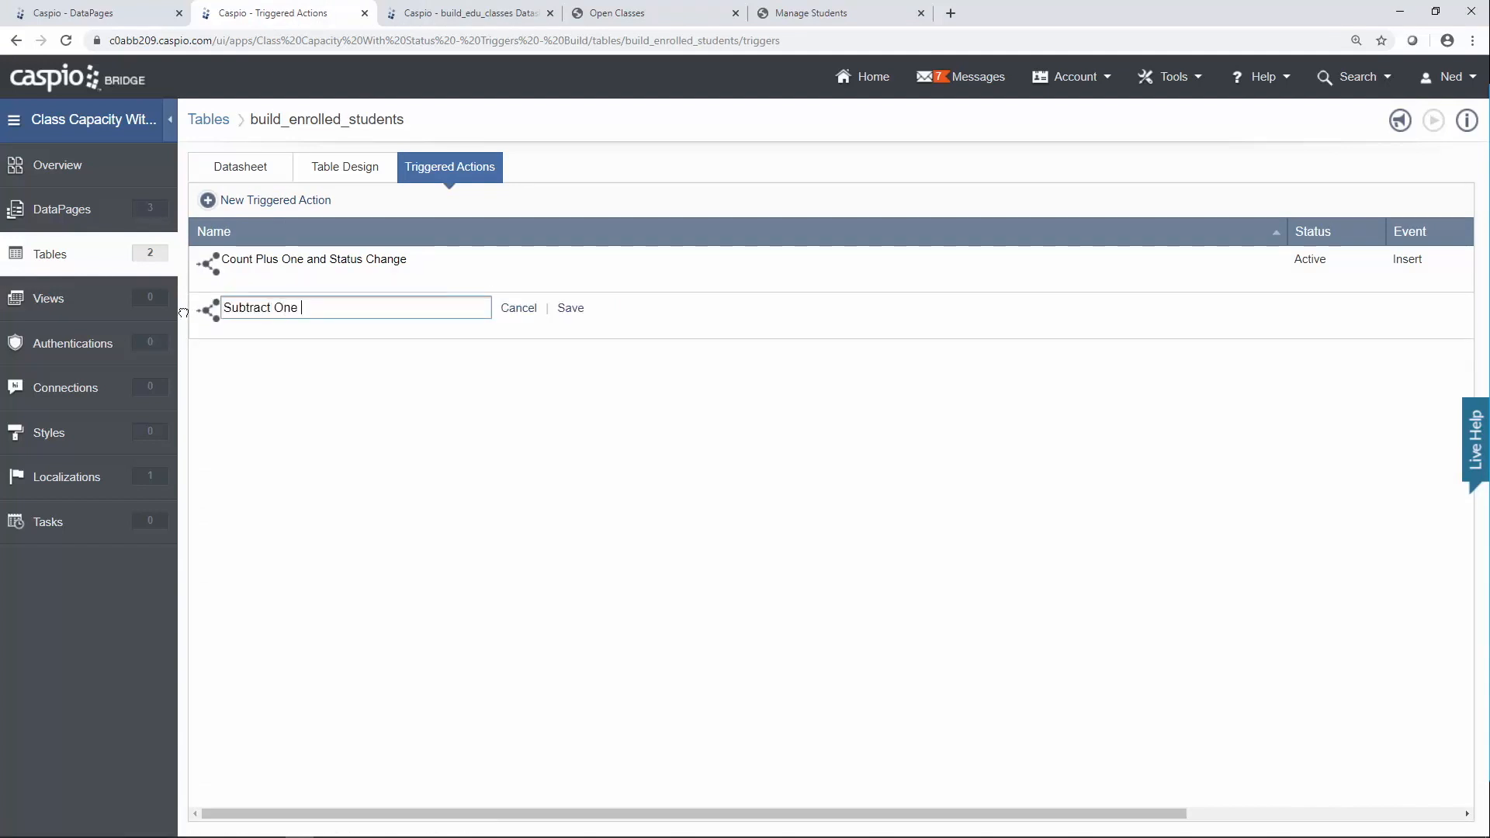
{"action": "type", "text": "and Status Change"}
{"action": "left_click", "coordinate": [569, 309]}
Open Subtract One and Status Change for editing and make it run on Delete instead of Insert events.
{"action": "left_click", "coordinate": [304, 328]}
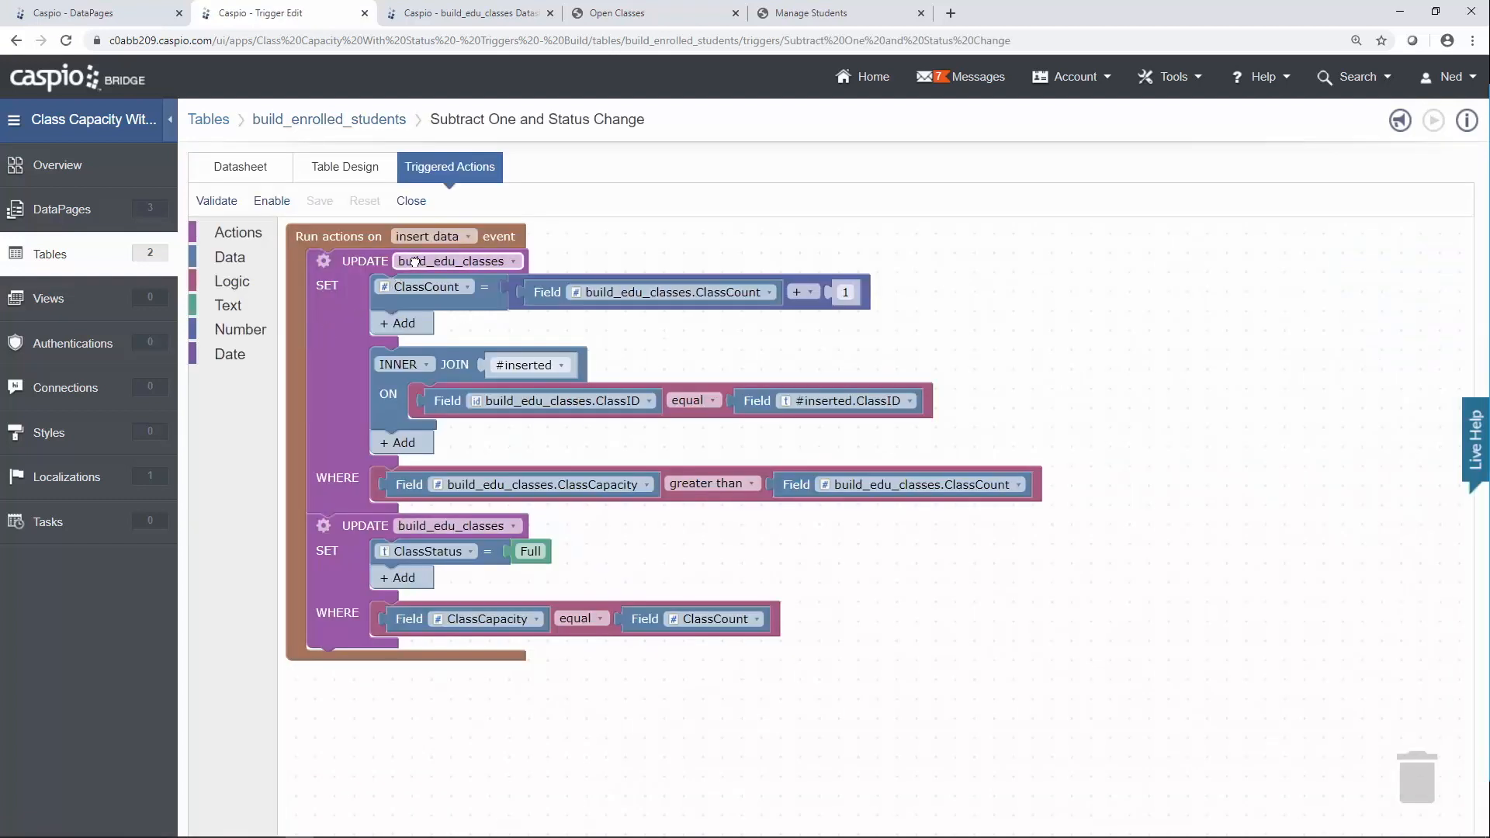
{"action": "left_click", "coordinate": [453, 237]}
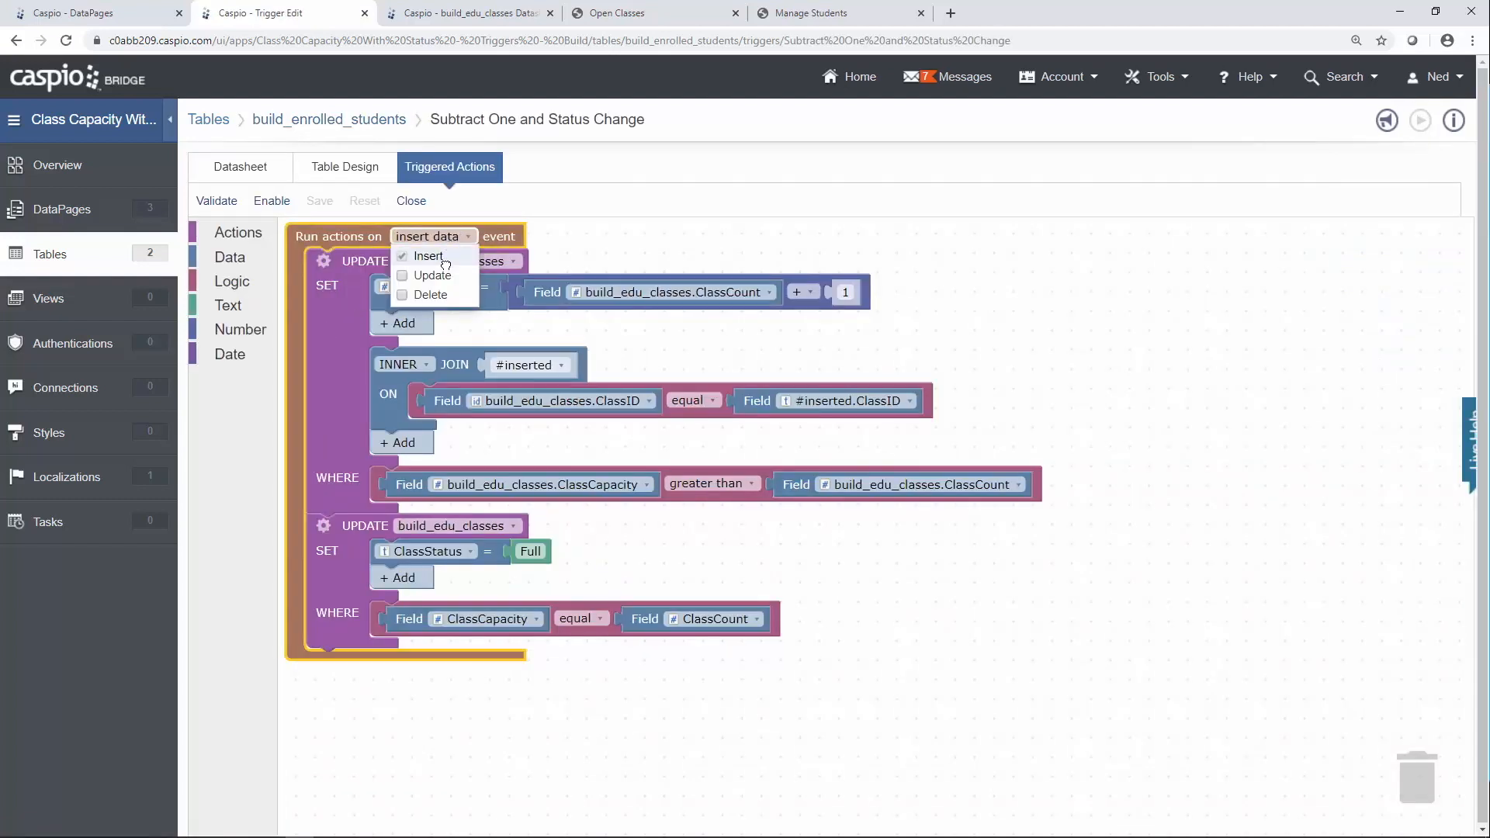
{"action": "left_click", "coordinate": [402, 295]}
{"action": "left_click", "coordinate": [402, 256]}
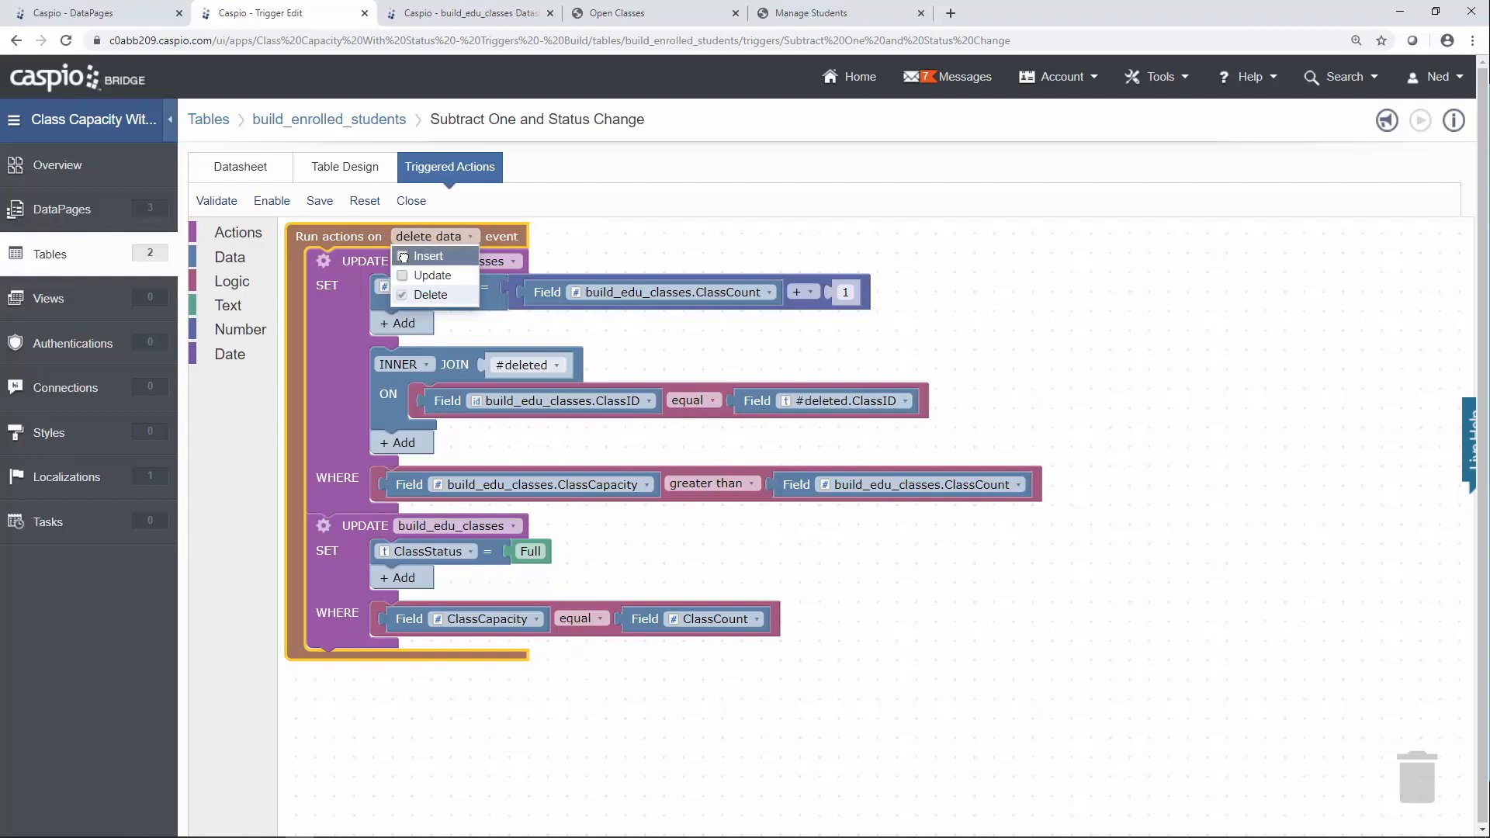
{"action": "left_click", "coordinate": [667, 238]}
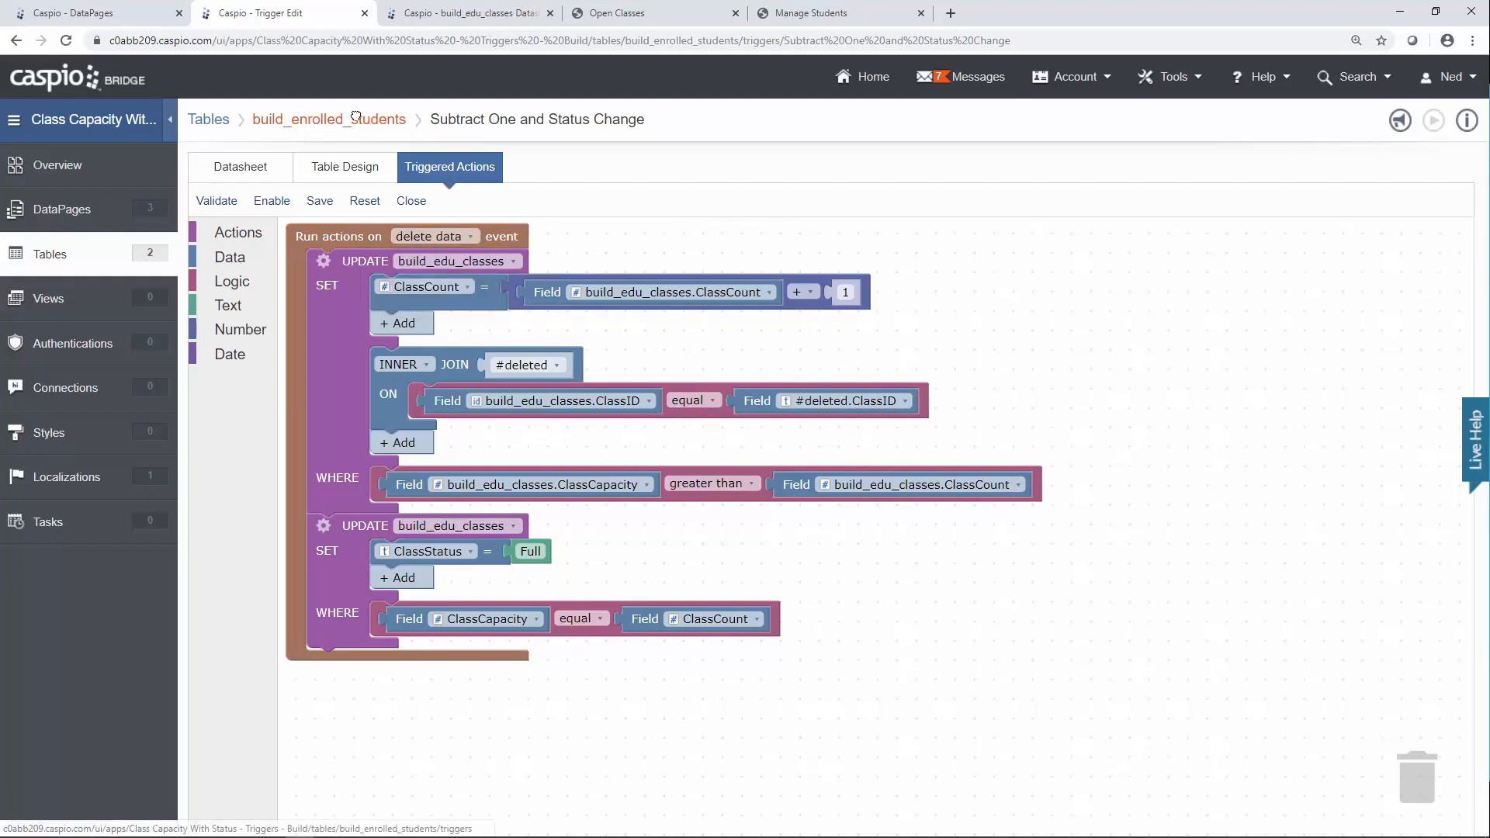
In the first update, subtract 1 from ClassCount and set the WHERE comparison of ClassCapacity to ClassCount to greater than or equal.
{"action": "left_click", "coordinate": [803, 293]}
{"action": "left_click", "coordinate": [802, 327]}
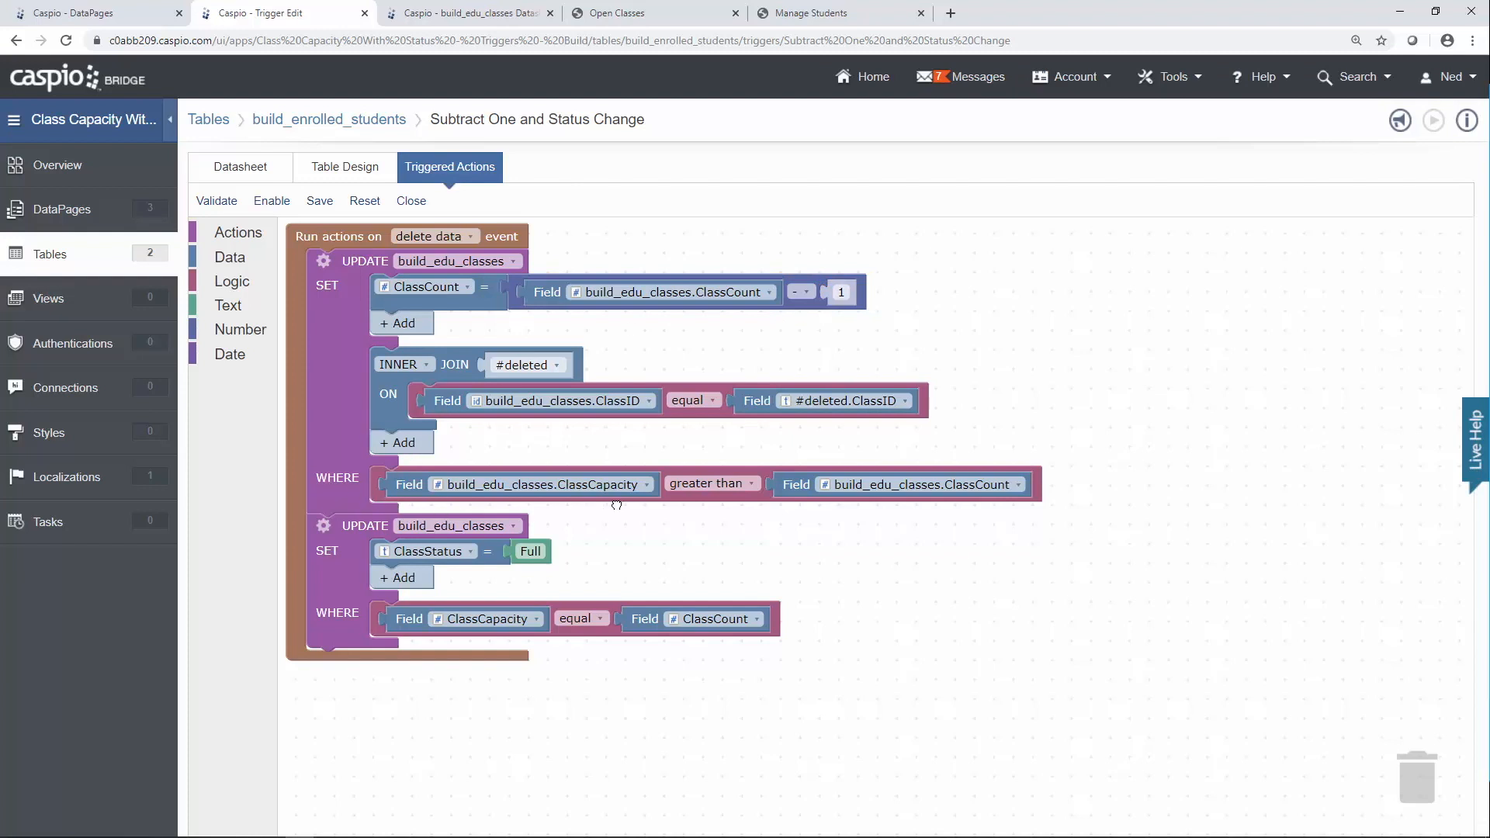
{"action": "left_click", "coordinate": [741, 486]}
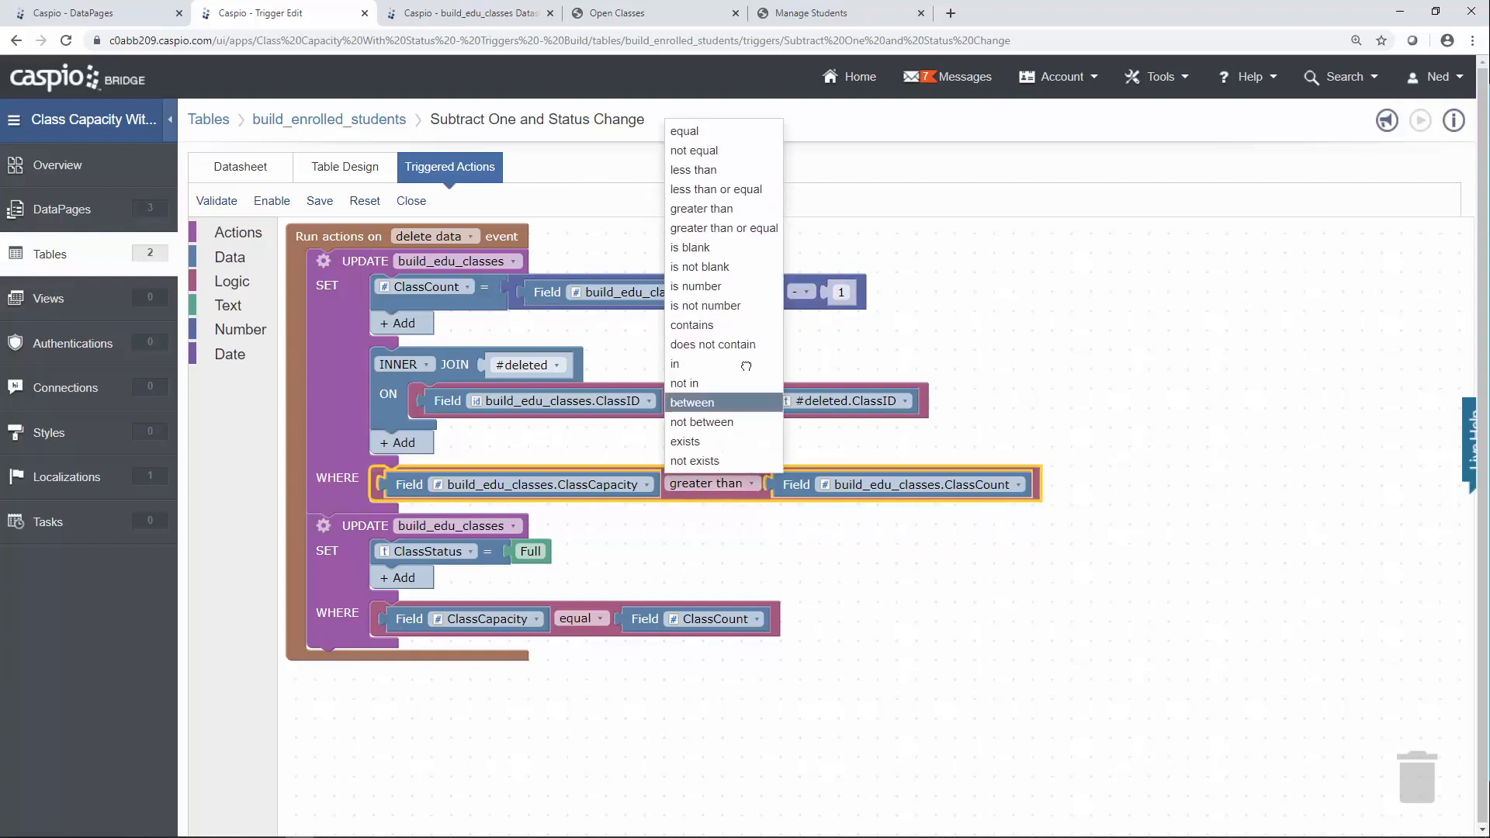
{"action": "left_click", "coordinate": [724, 228]}
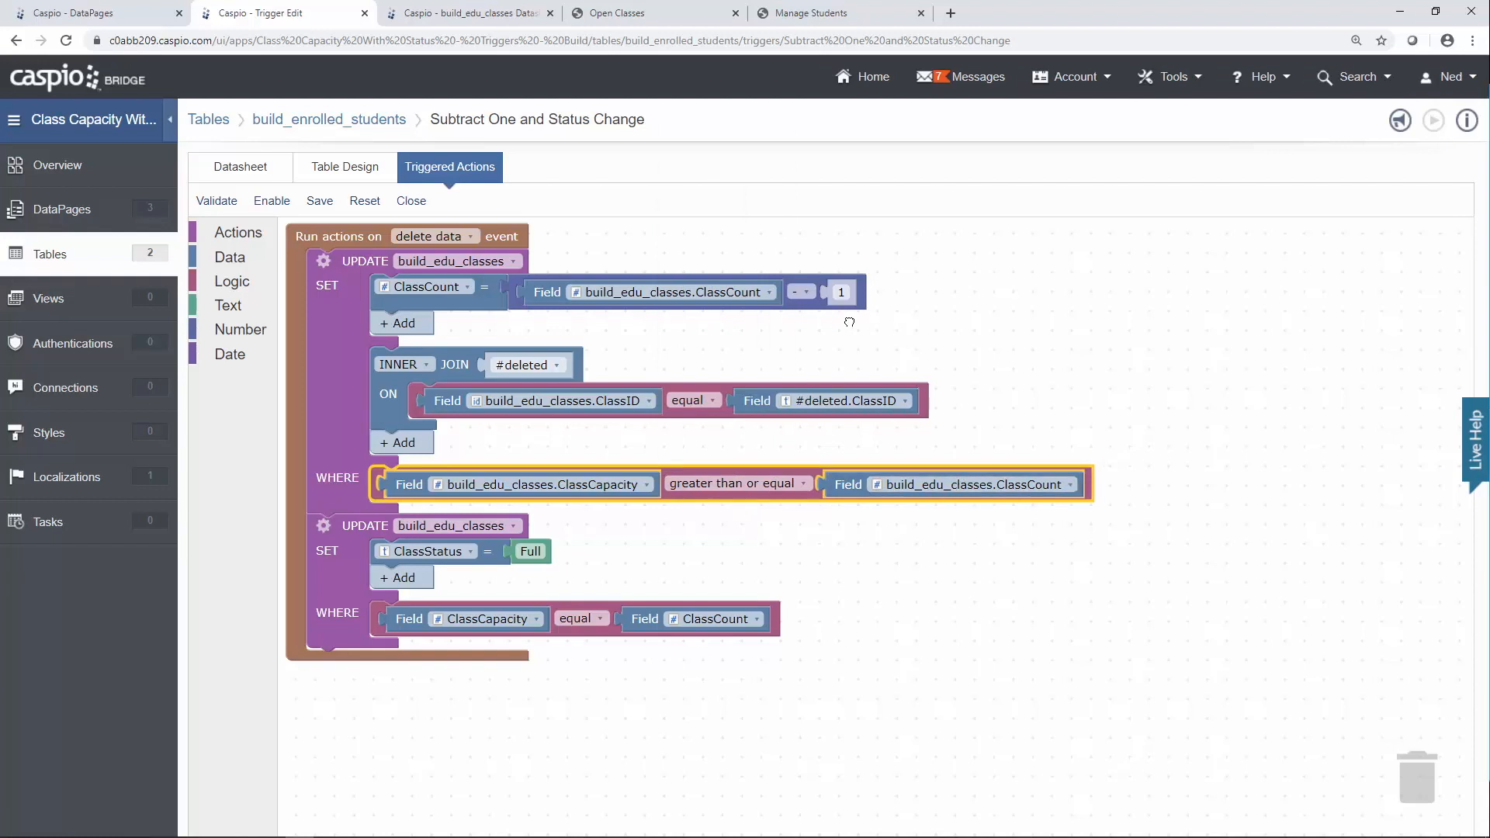
Make the second update set ClassStatus to Open where ClassCapacity is greater than ClassCount, and save and enable the action.
{"action": "left_click", "coordinate": [539, 546]}
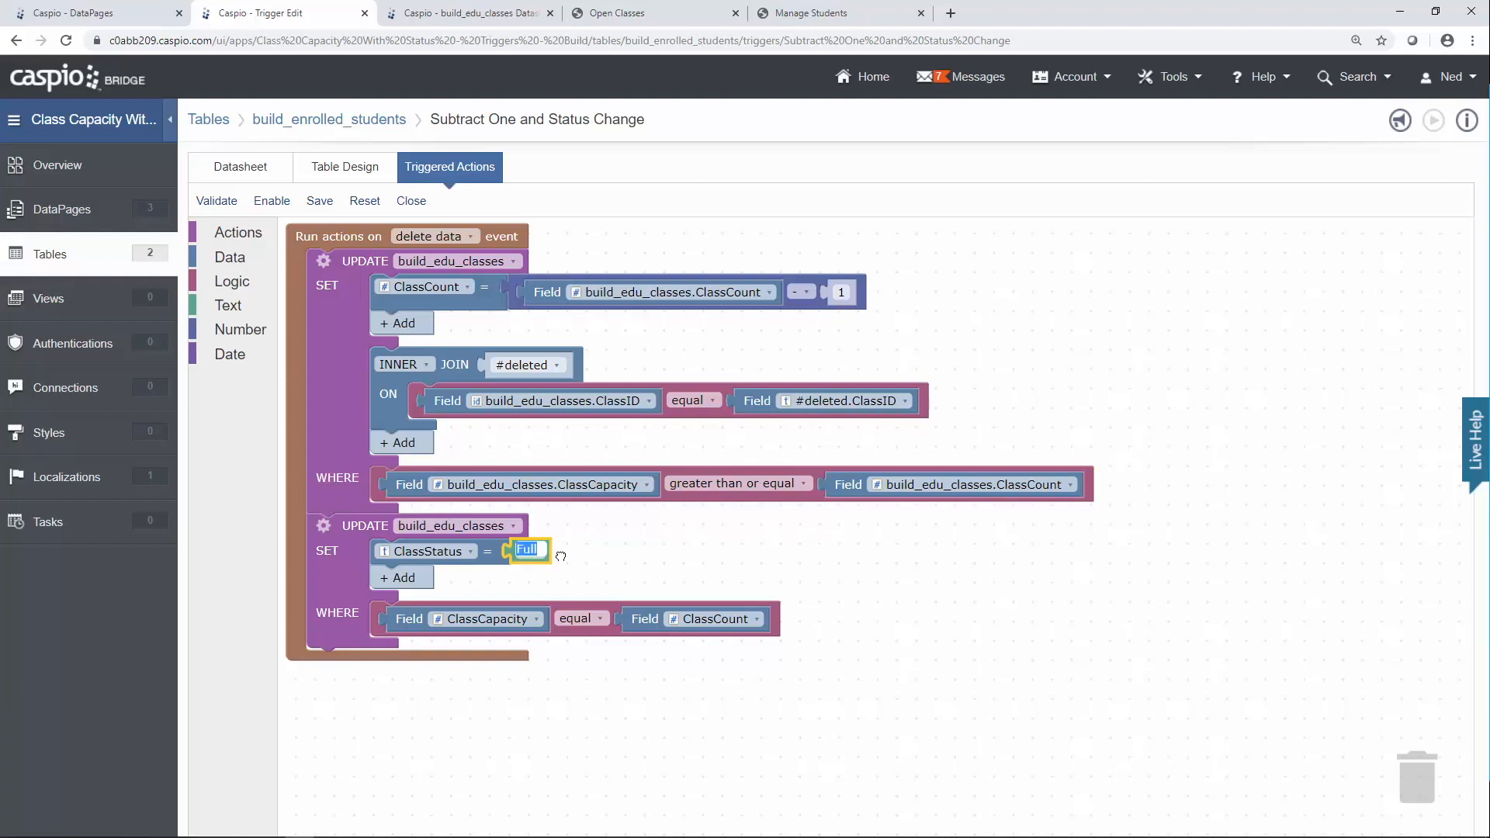
{"action": "type", "text": "Open"}
{"action": "left_click", "coordinate": [588, 619]}
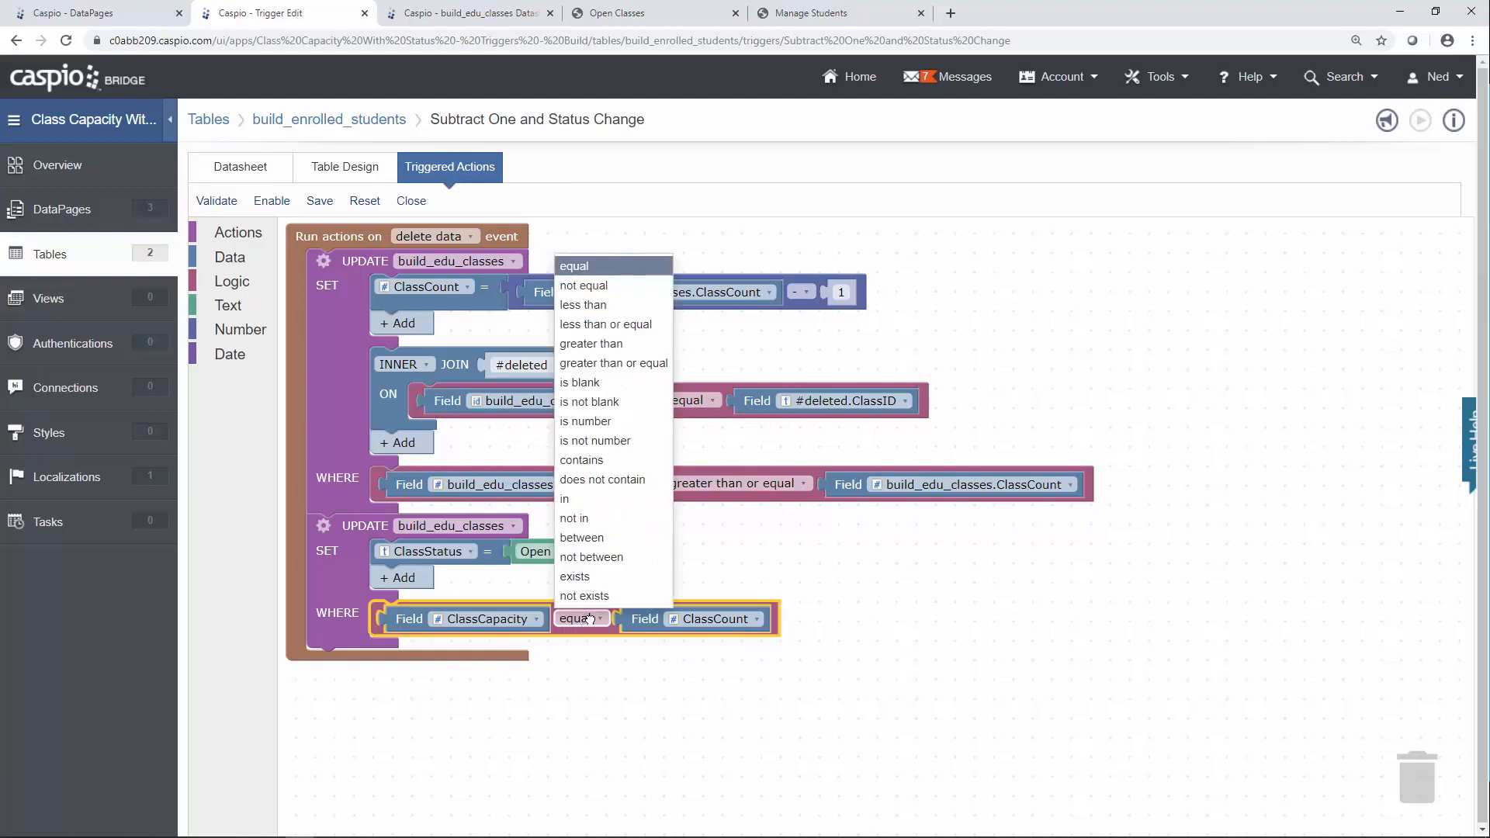
{"action": "left_click", "coordinate": [590, 344]}
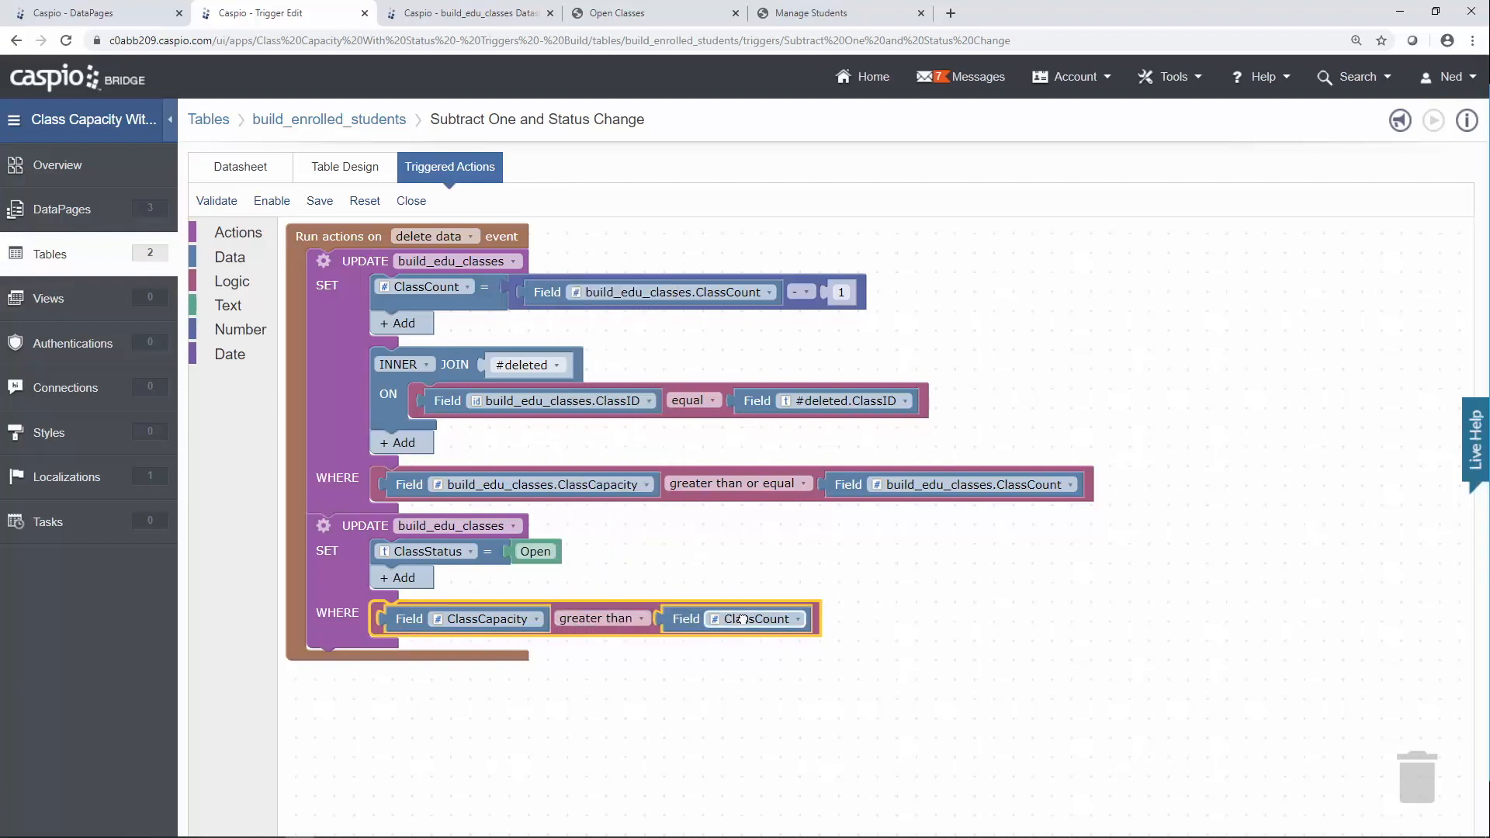
{"action": "left_click", "coordinate": [323, 200]}
{"action": "left_click", "coordinate": [272, 200]}
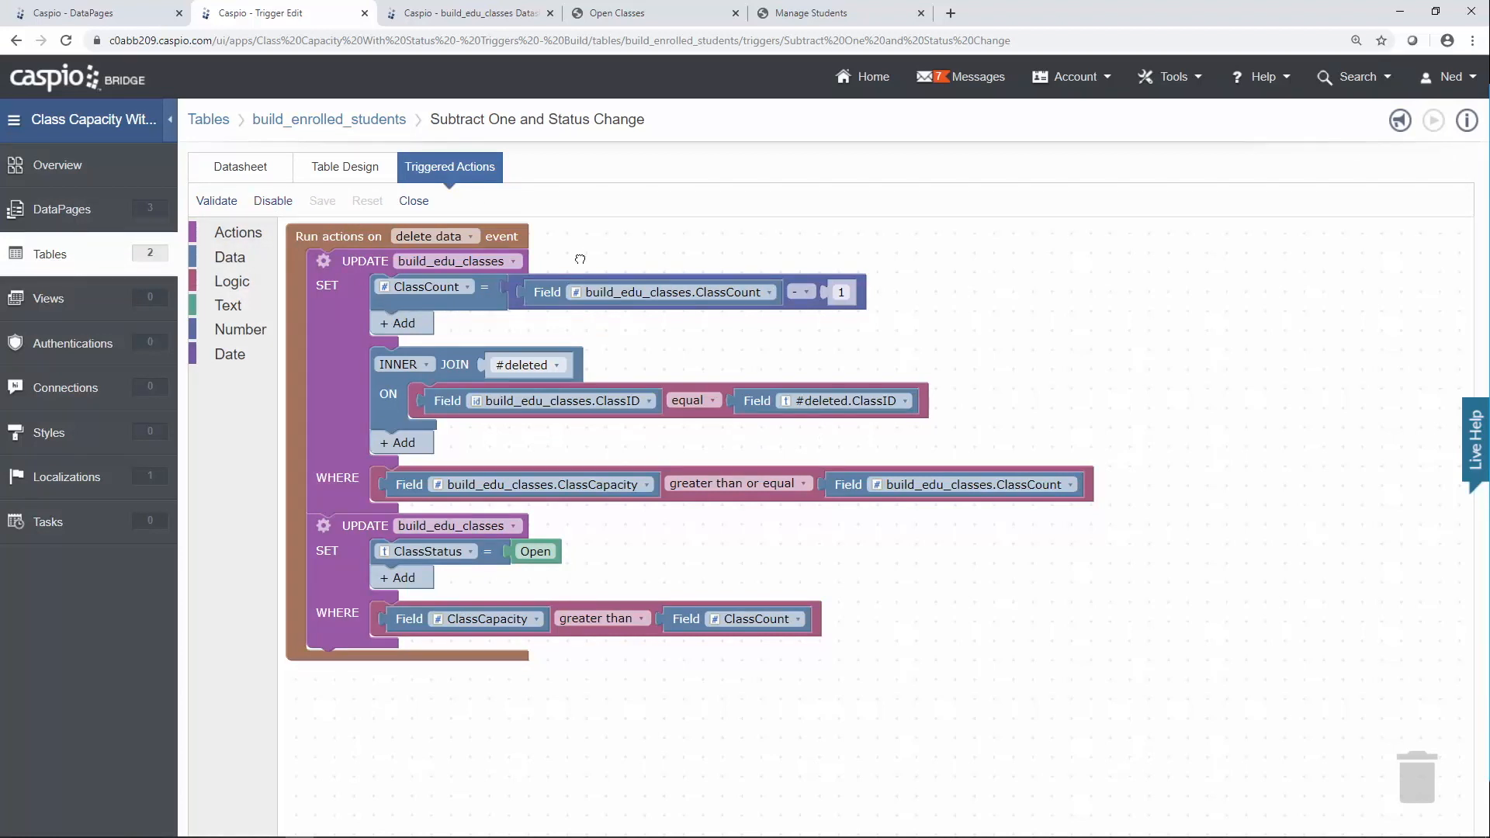
Reload the Manage Students page and delete the last student listed under Algebra 1, confirming the deletion.
{"action": "left_click", "coordinate": [812, 13]}
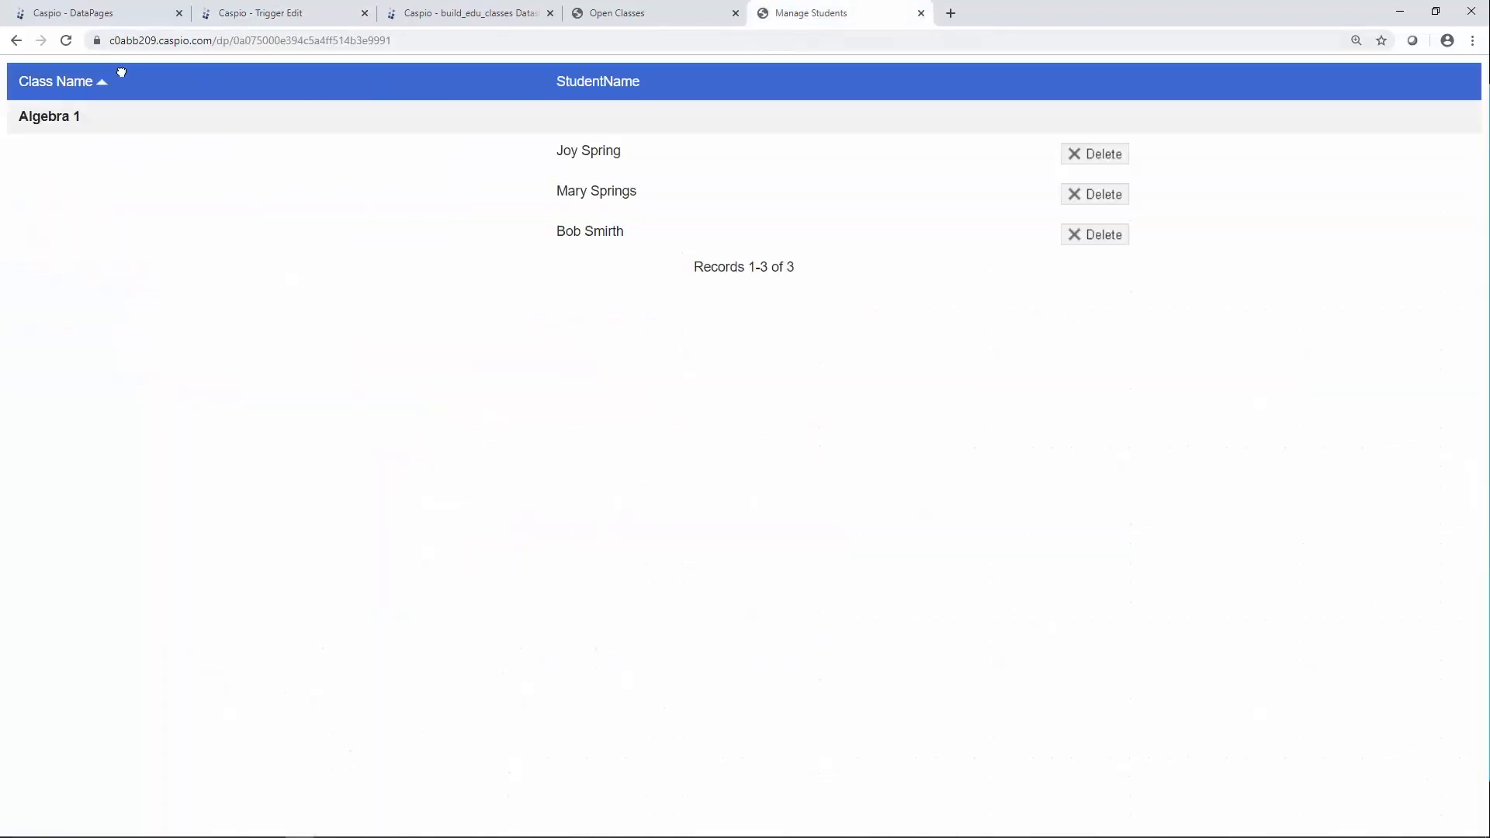
{"action": "left_click", "coordinate": [66, 42]}
{"action": "left_click", "coordinate": [1085, 245]}
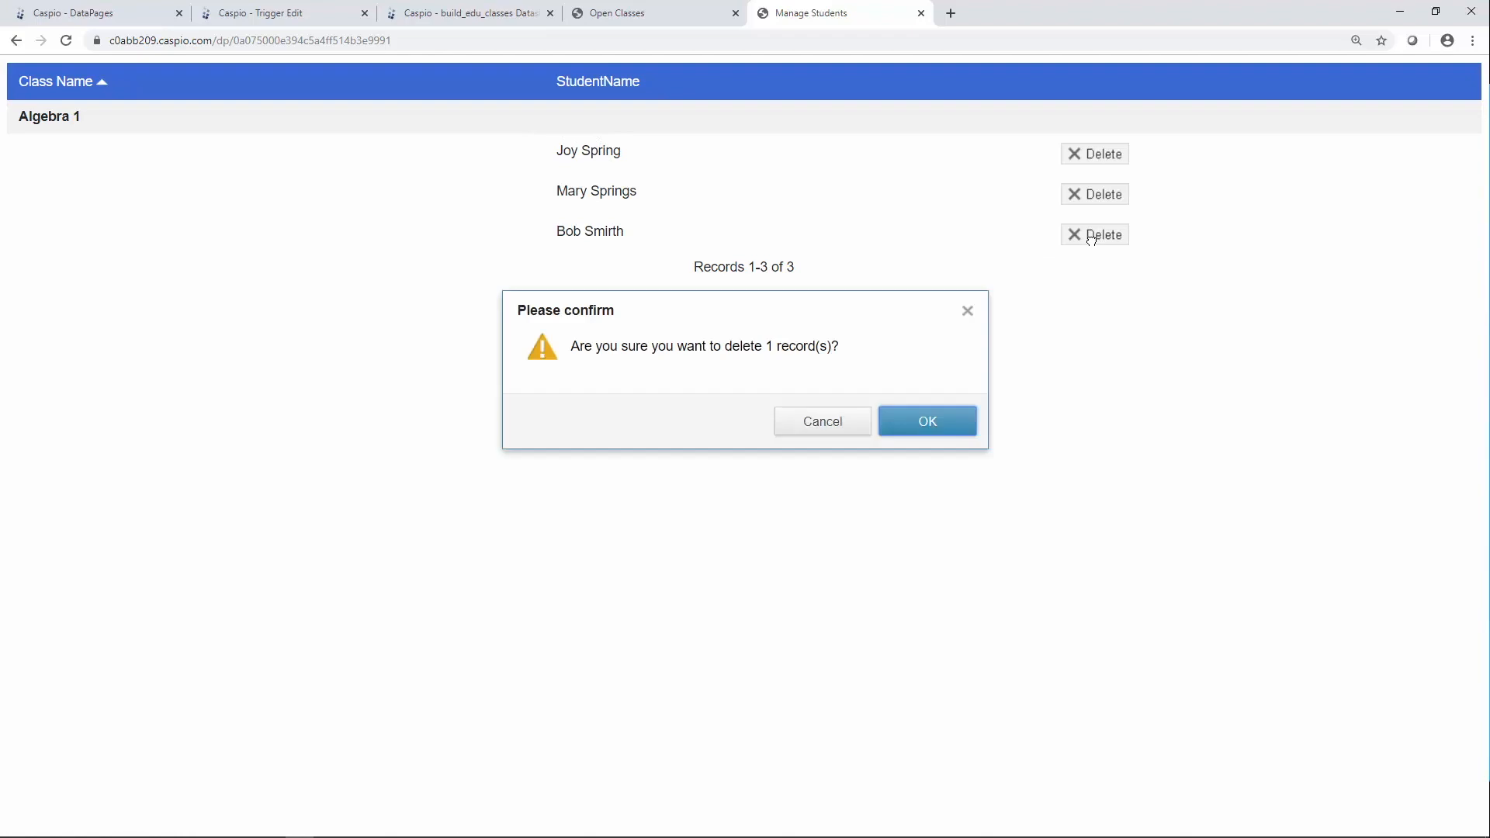
{"action": "left_click", "coordinate": [924, 423]}
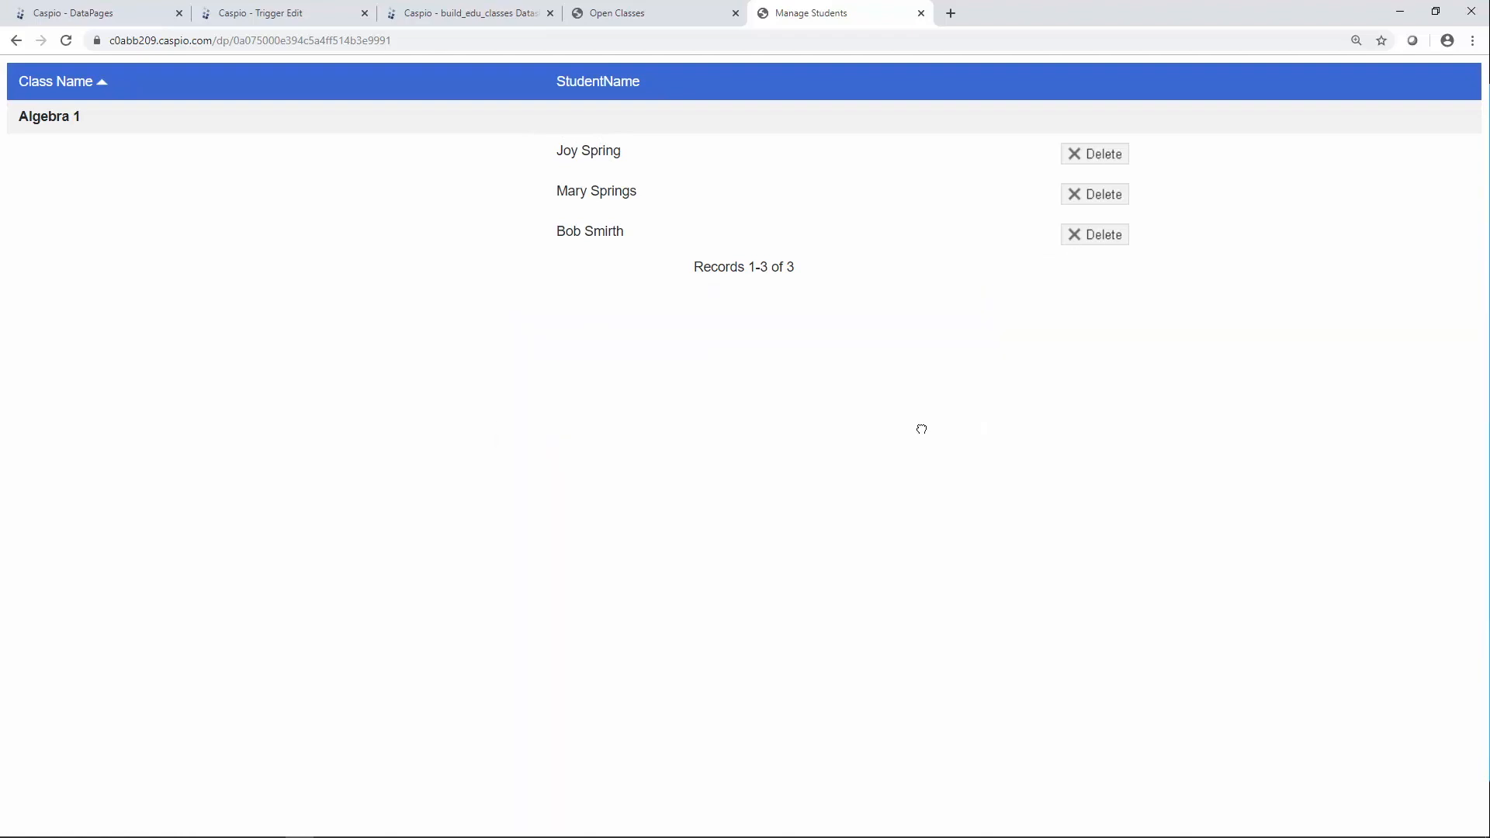
Reload Open Classes and refresh the build_edu_classes datasheet to check Algebra 1's enrollment count and status after the deletion.
{"action": "left_click", "coordinate": [661, 20]}
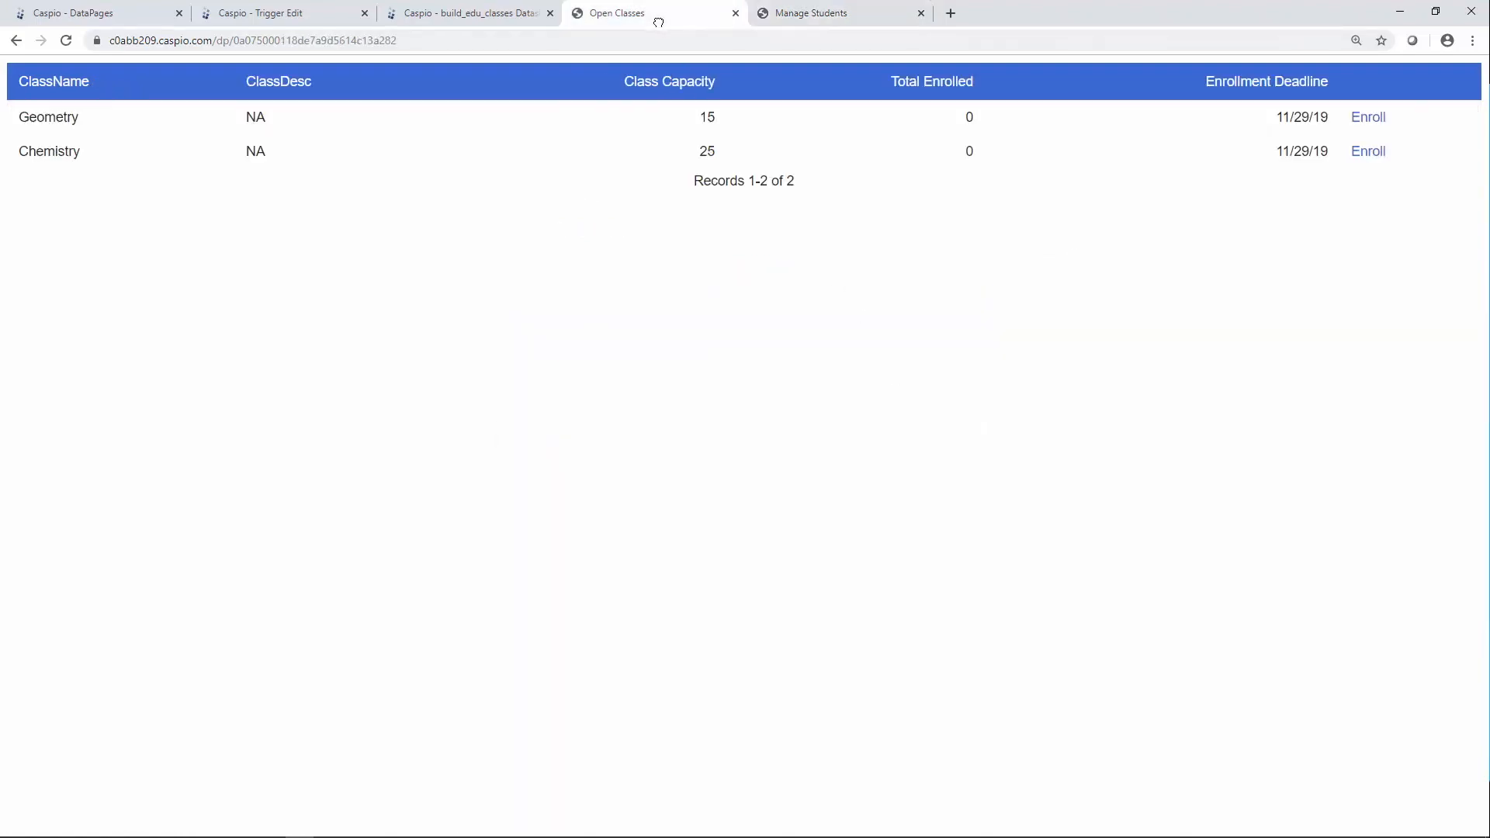
{"action": "left_click", "coordinate": [64, 40]}
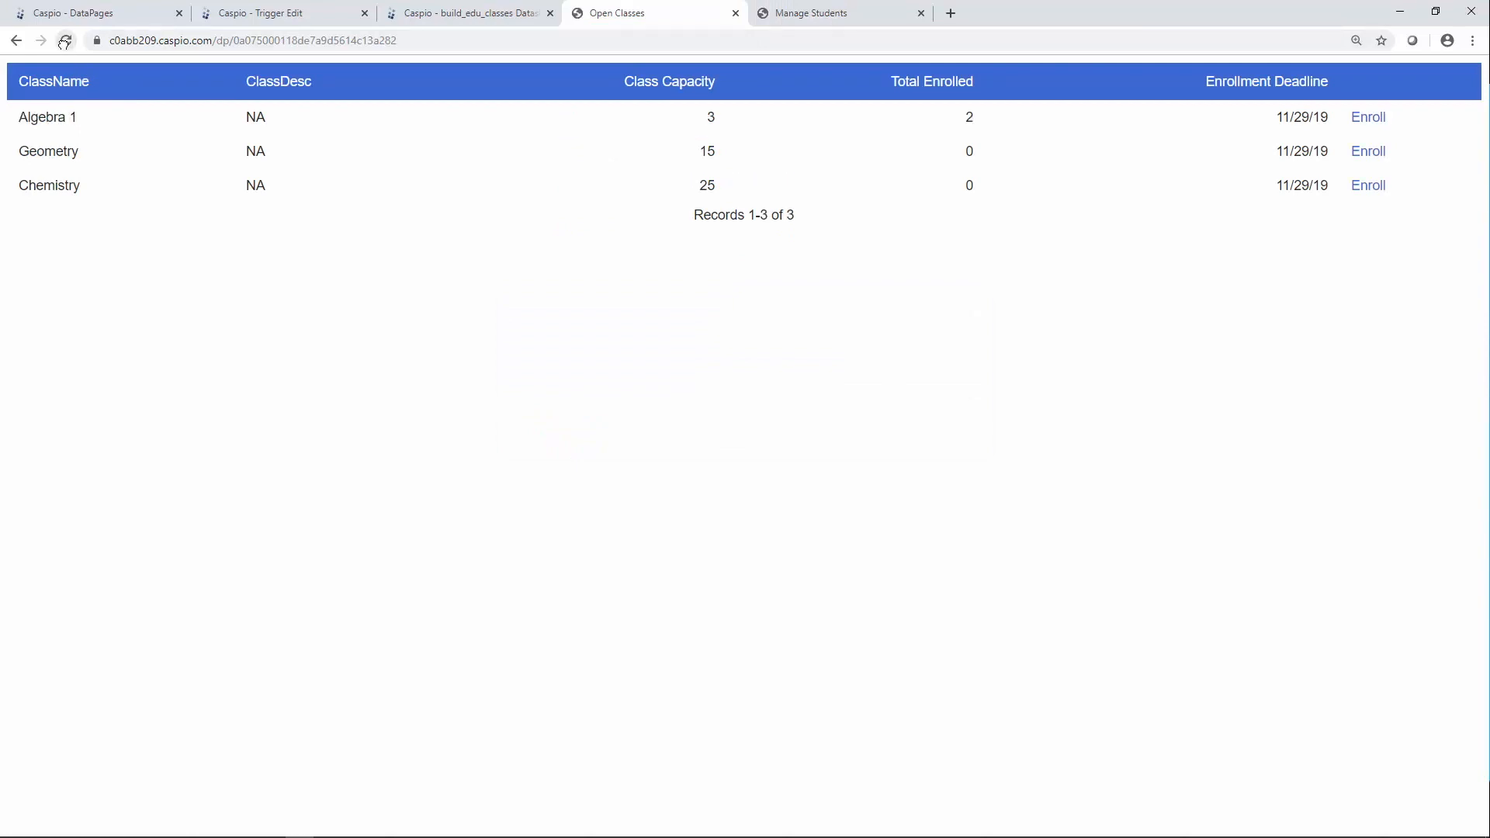
{"action": "left_click", "coordinate": [450, 15]}
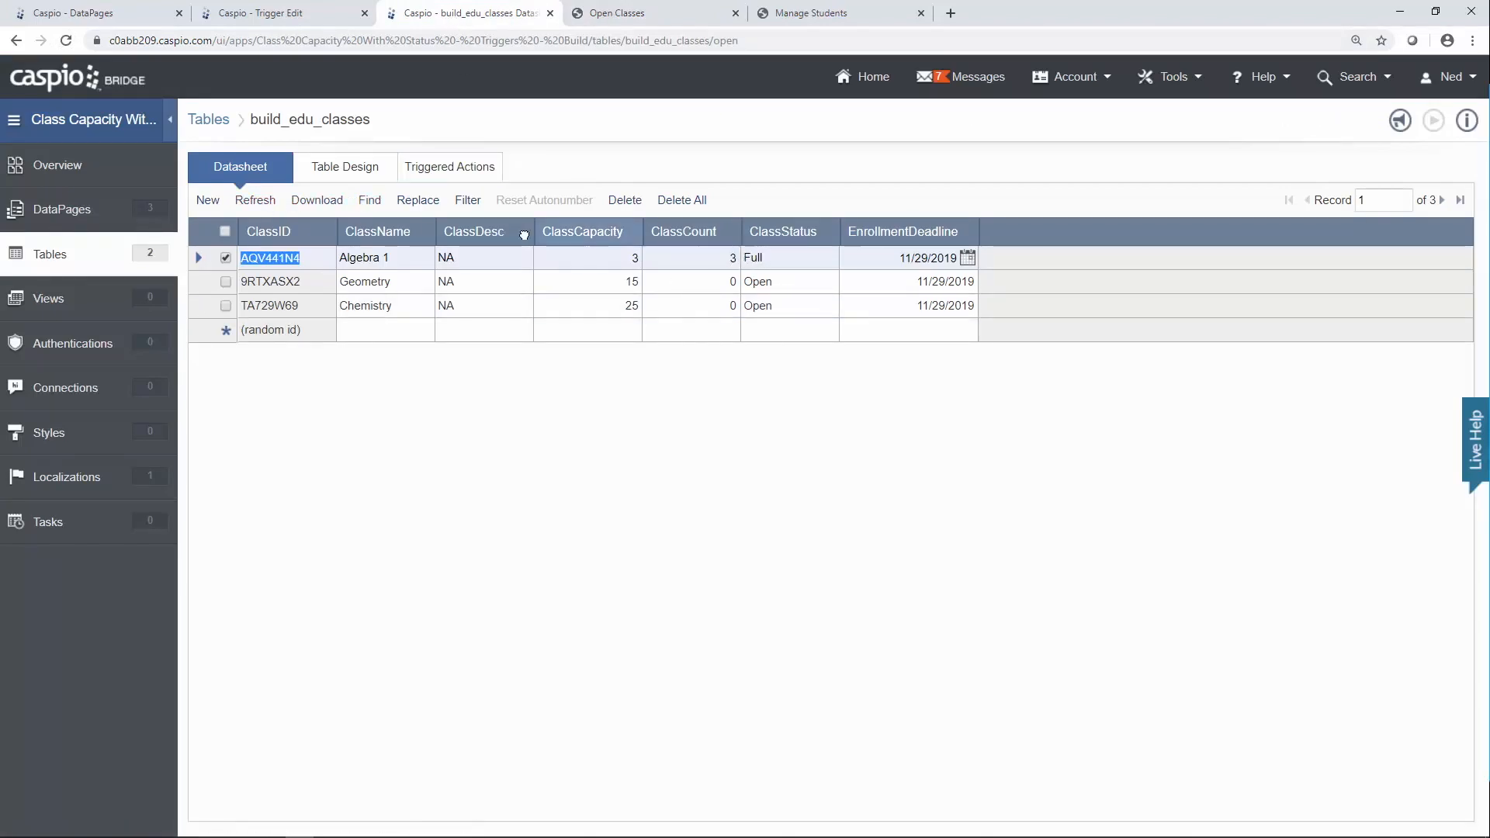
{"action": "left_click", "coordinate": [267, 202]}
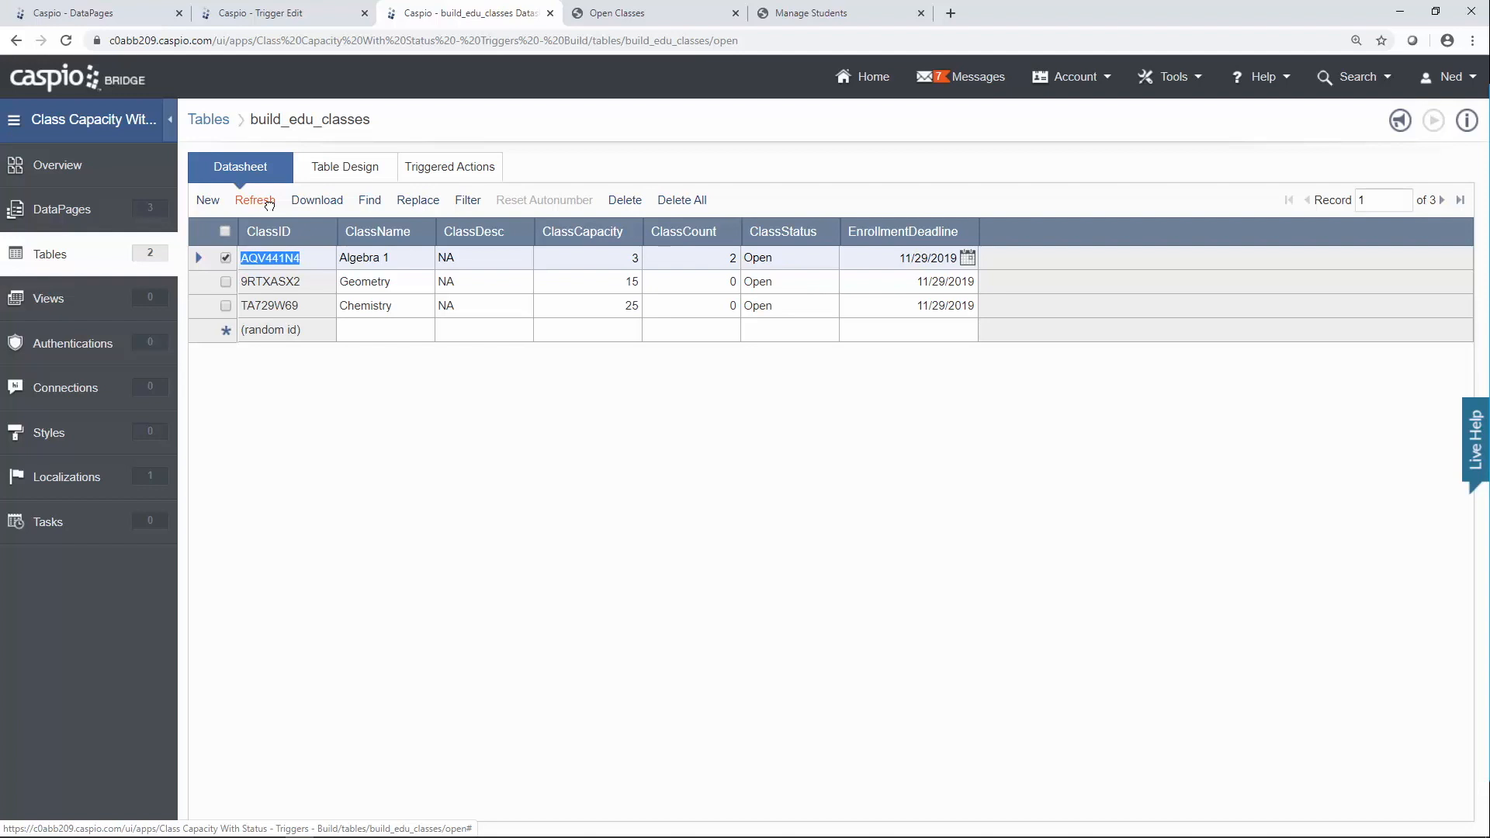
{"action": "left_click", "coordinate": [268, 202]}
Create a new task scheduled to run daily at 12:00 AM Pacific Time with no end date.
{"action": "left_click", "coordinate": [142, 528]}
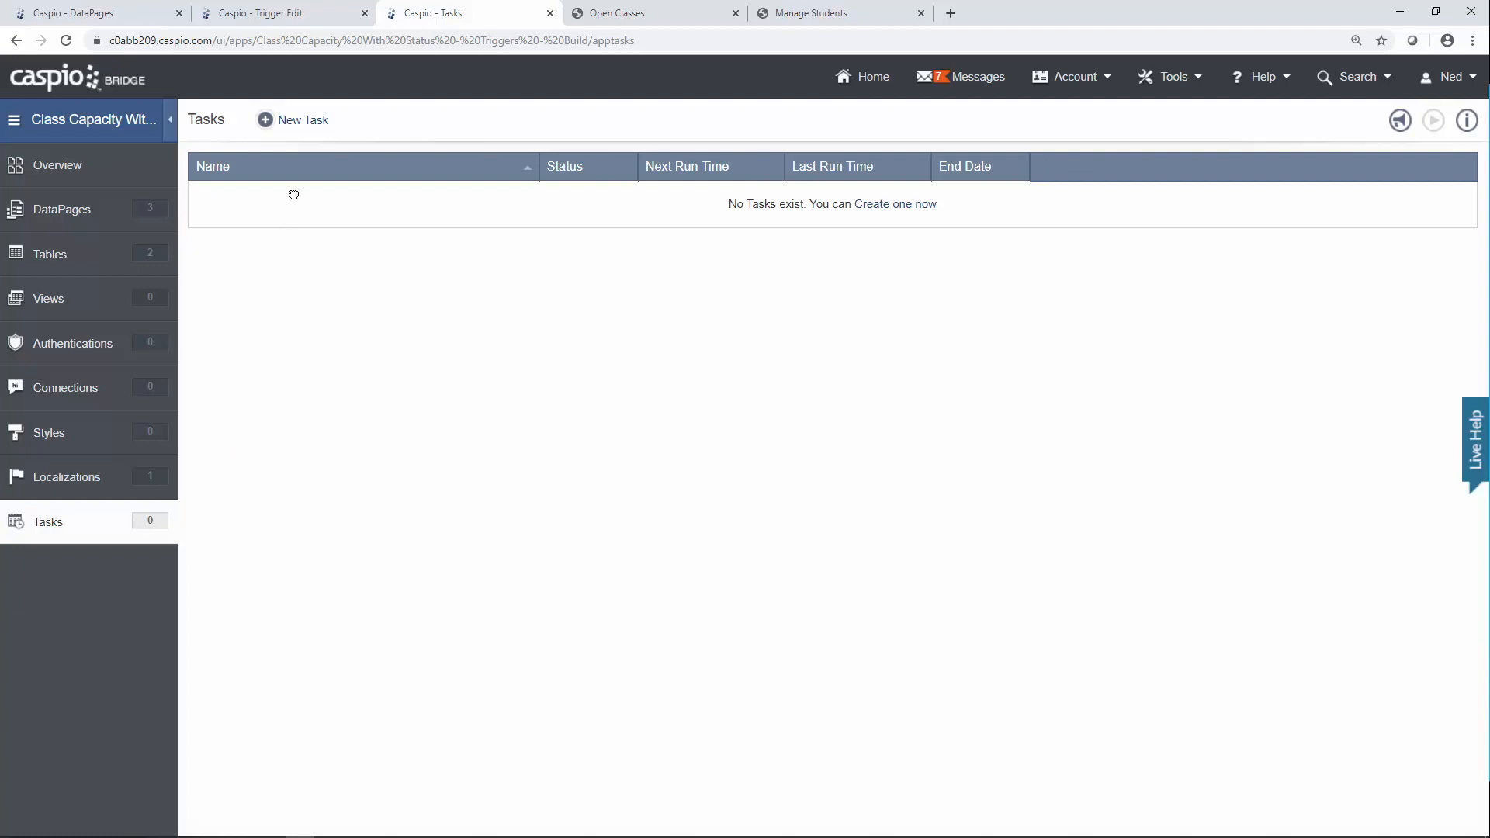
{"action": "left_click", "coordinate": [306, 126]}
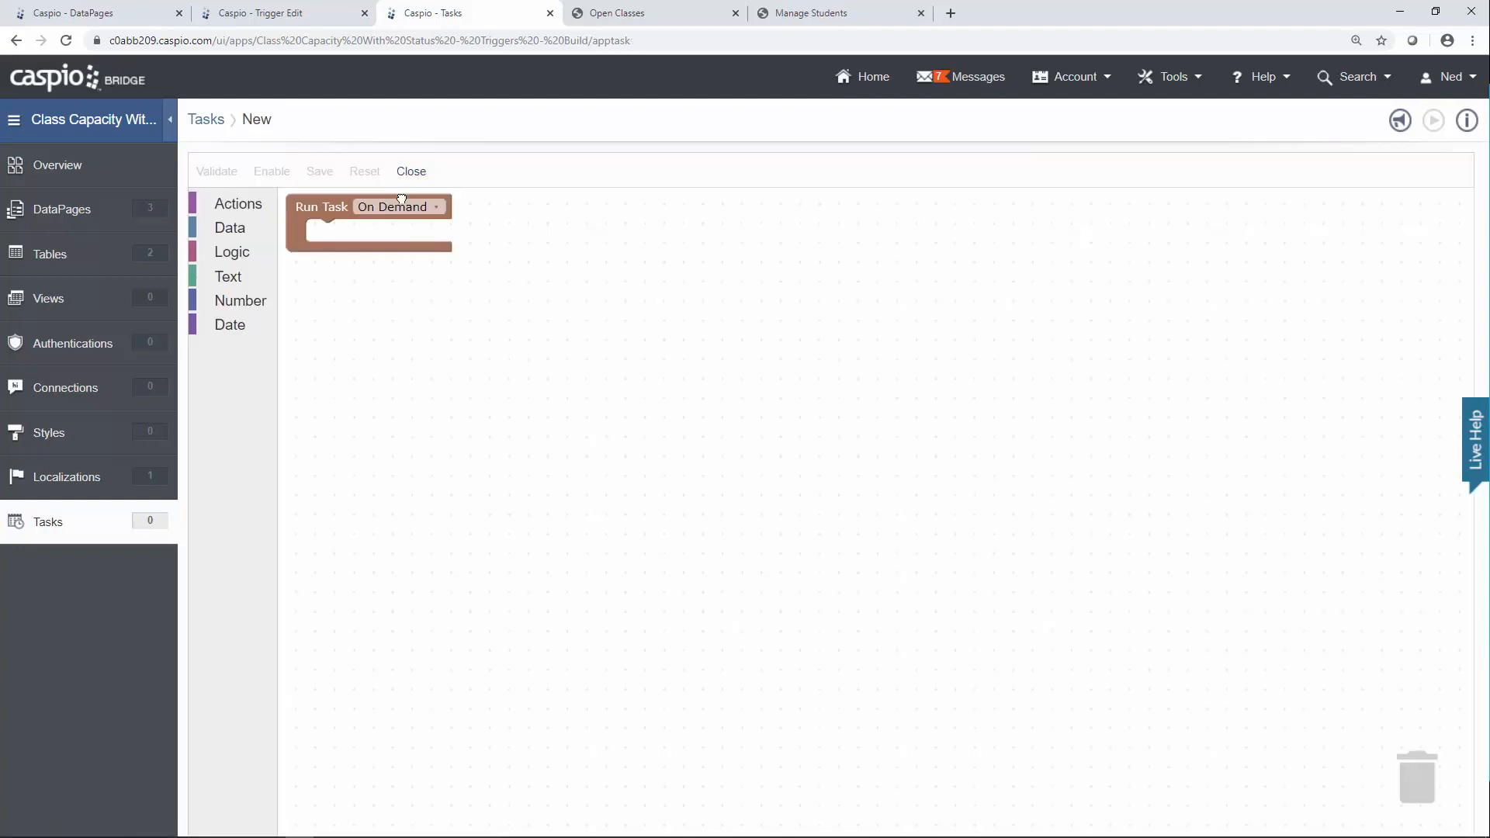
{"action": "left_click", "coordinate": [400, 205]}
{"action": "left_click", "coordinate": [386, 246]}
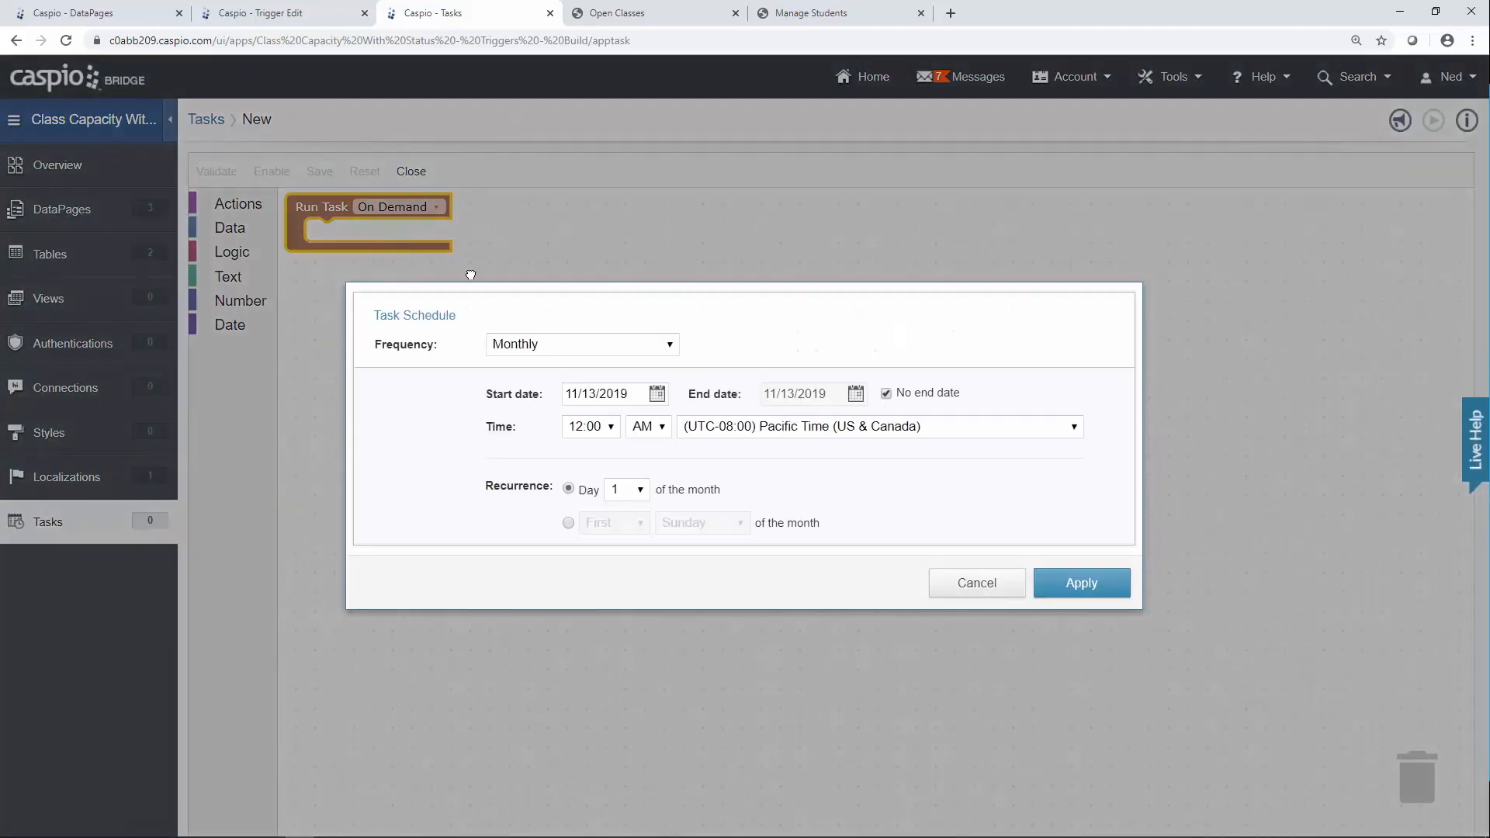
{"action": "left_click", "coordinate": [542, 344]}
{"action": "left_click", "coordinate": [541, 394]}
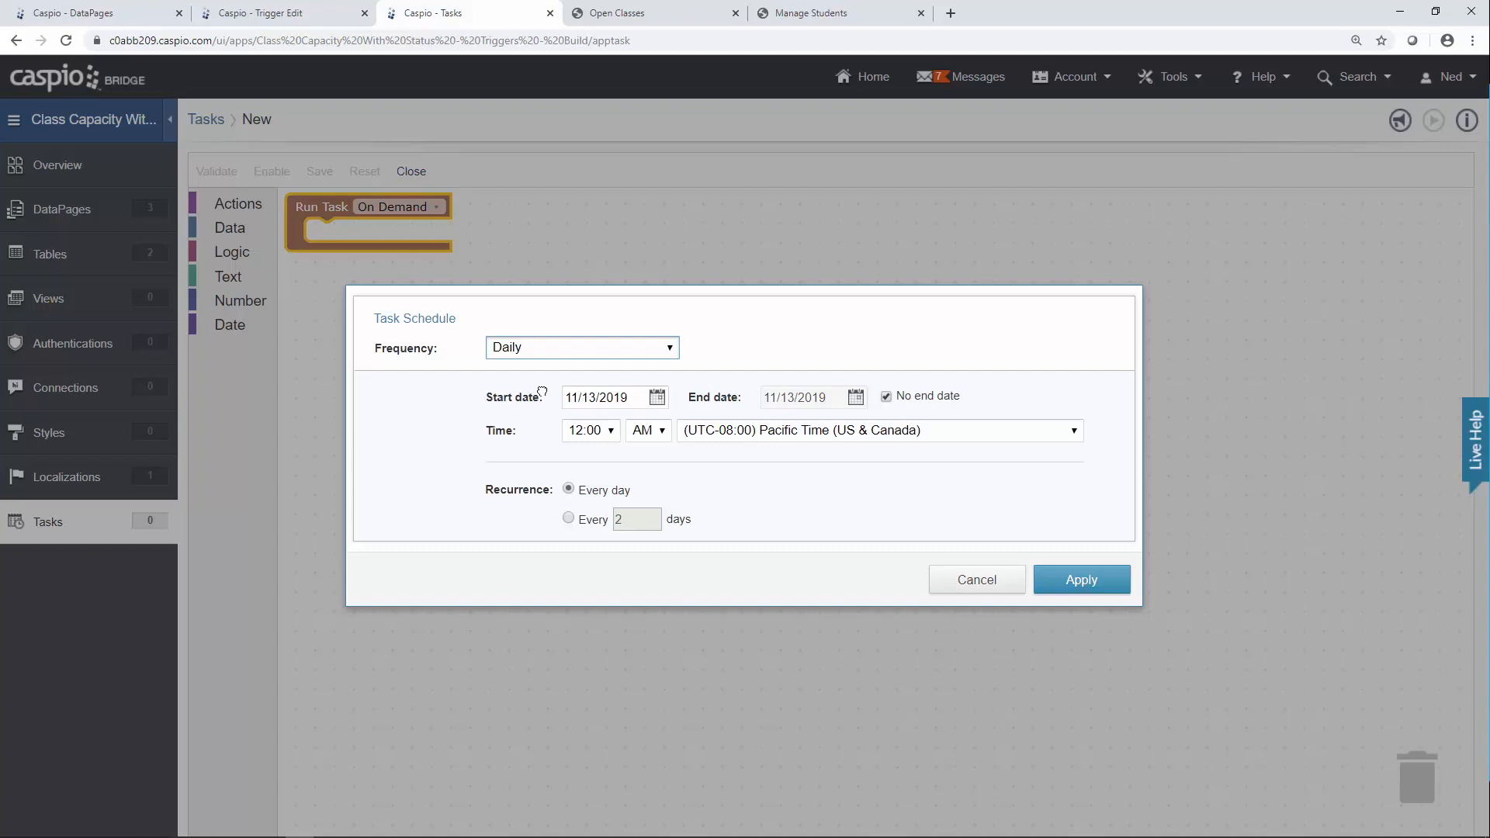
{"action": "left_click", "coordinate": [1061, 583]}
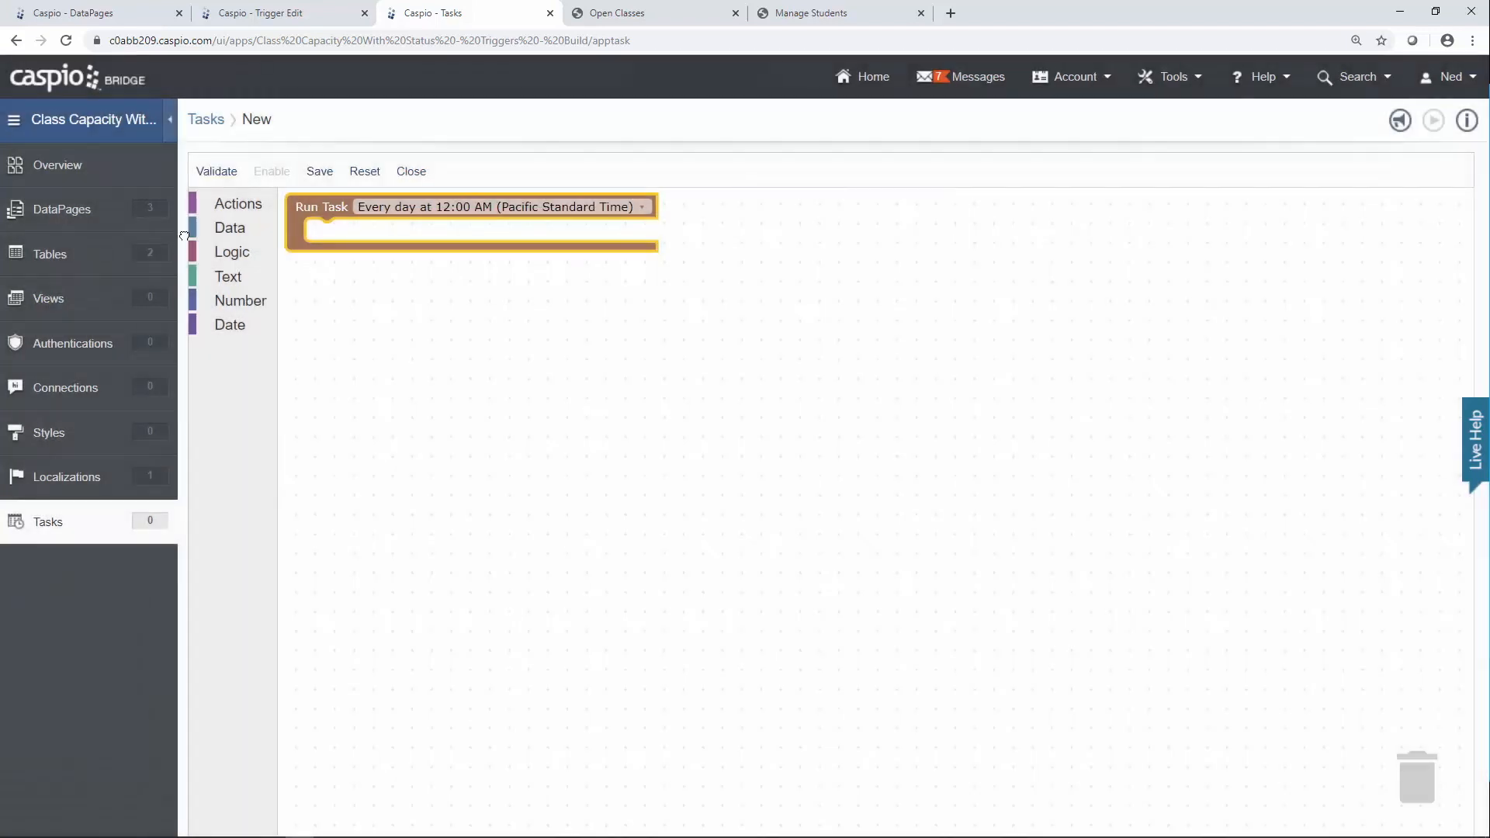
Add an update action on build_edu_classes to the task that sets ClassStatus to Expired.
{"action": "left_click", "coordinate": [237, 204]}
{"action": "left_click_drag", "start_coordinate": [378, 426], "coordinate": [444, 250]}
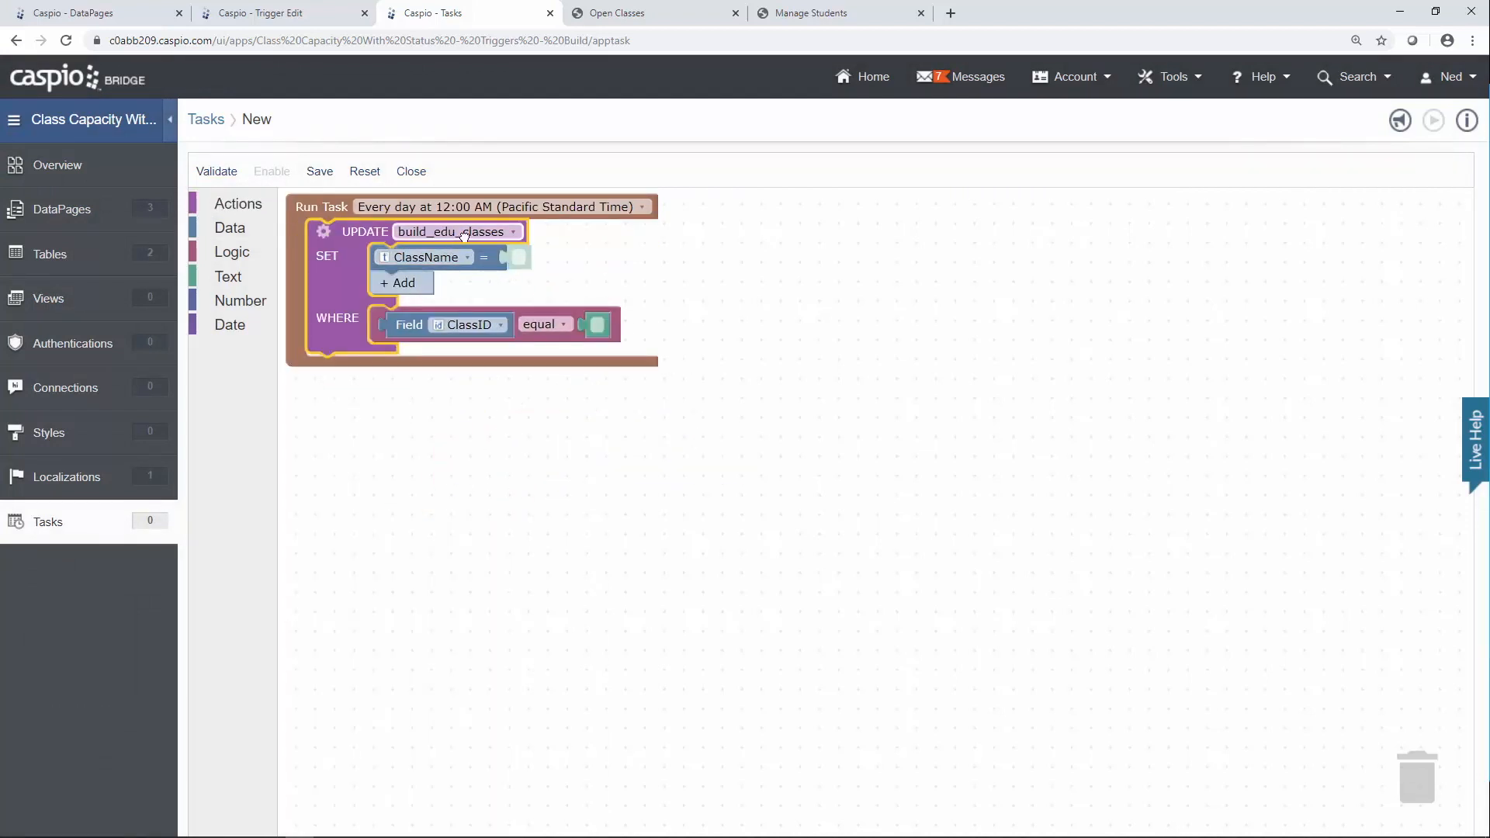
{"action": "left_click", "coordinate": [456, 257]}
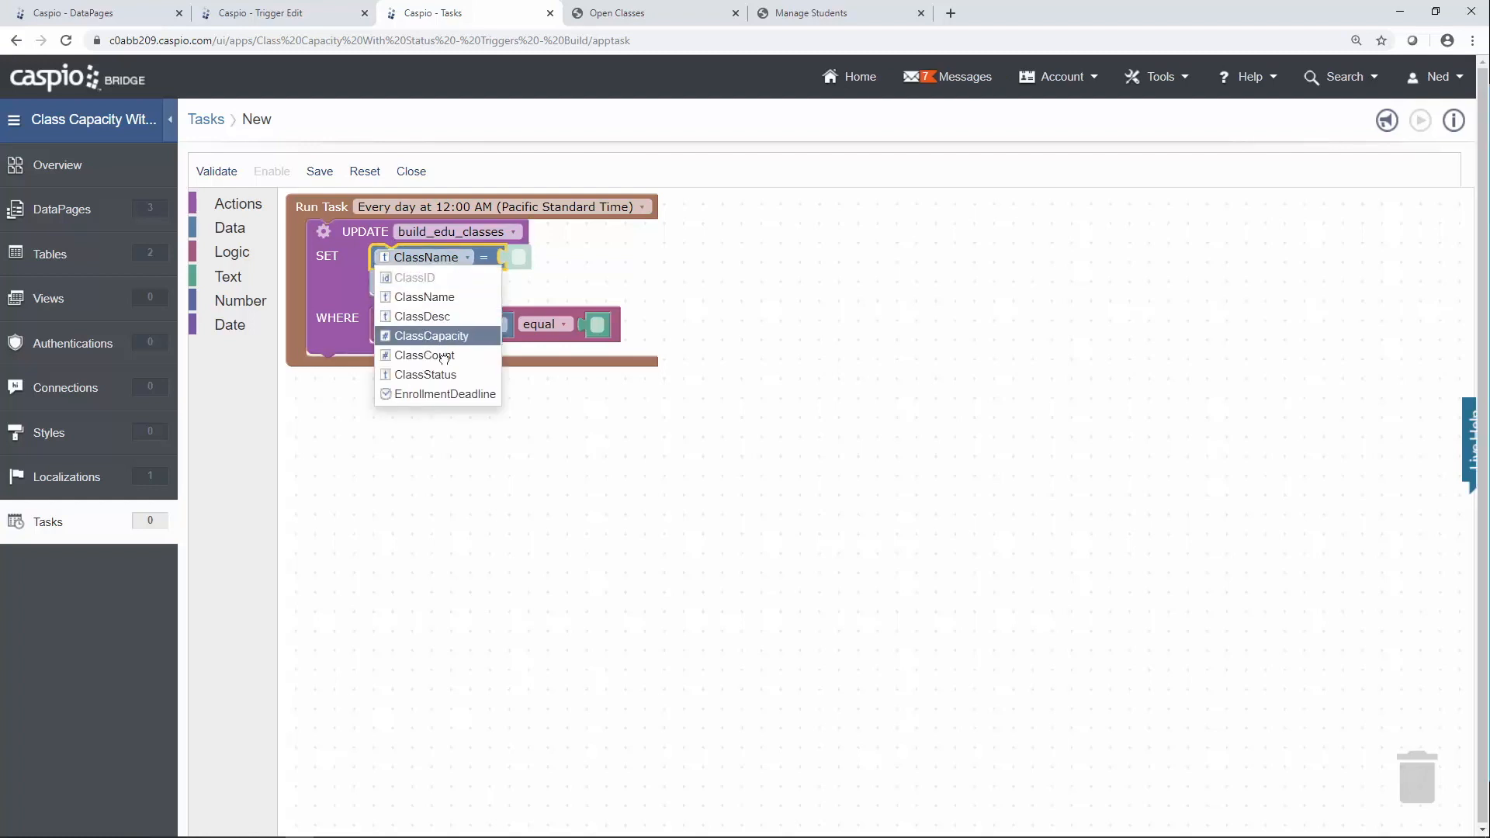
{"action": "left_click", "coordinate": [425, 375]}
{"action": "left_click", "coordinate": [518, 258]}
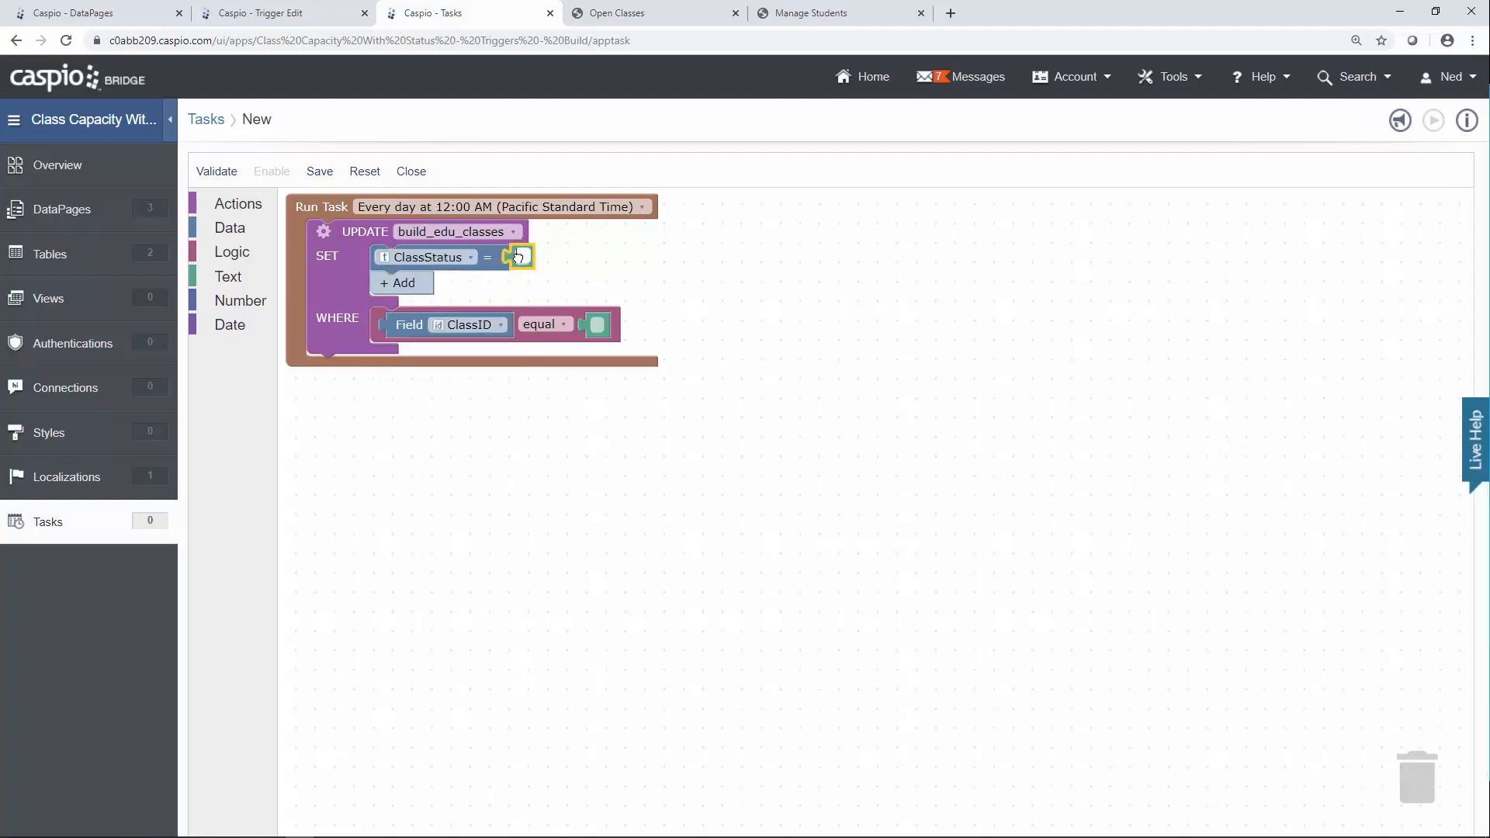
{"action": "type", "text": "Expired"}
Set the task's WHERE condition to EnrollmentDeadline less than the account-timezone timestamp, and discard the displaced empty text block.
{"action": "left_click", "coordinate": [500, 324]}
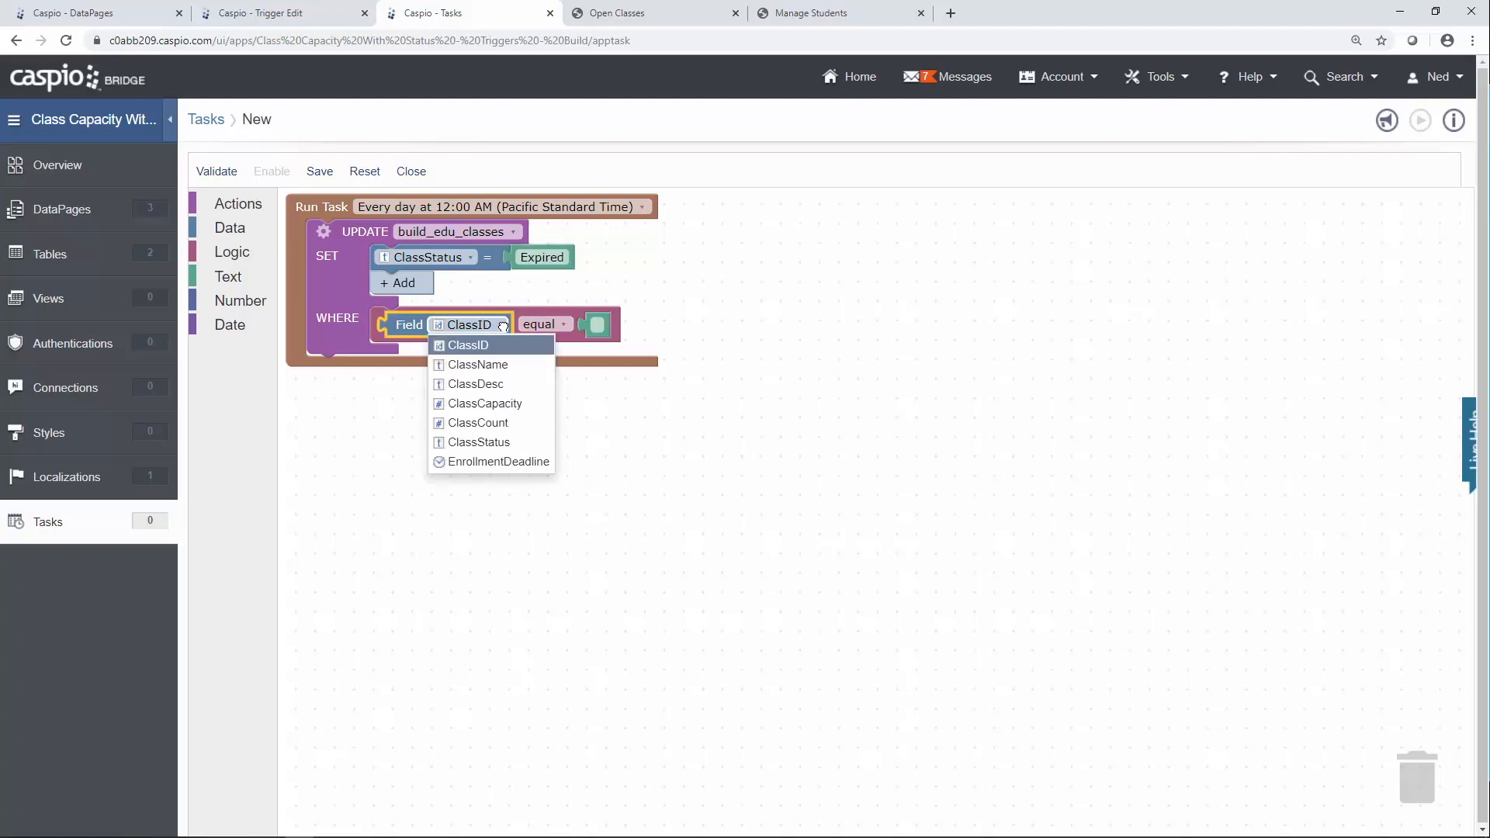
{"action": "left_click", "coordinate": [504, 462]}
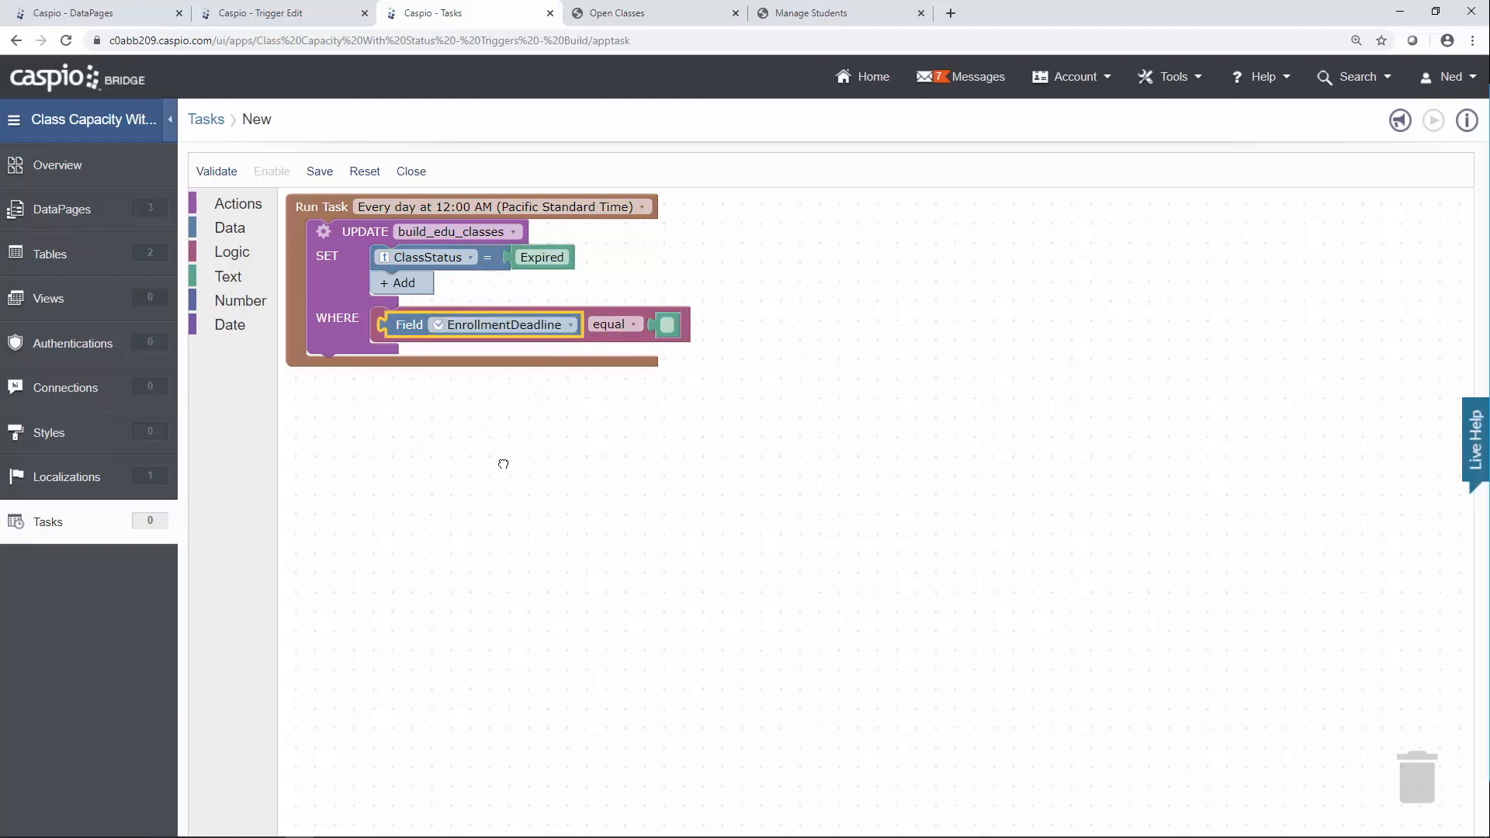
{"action": "left_click", "coordinate": [613, 324]}
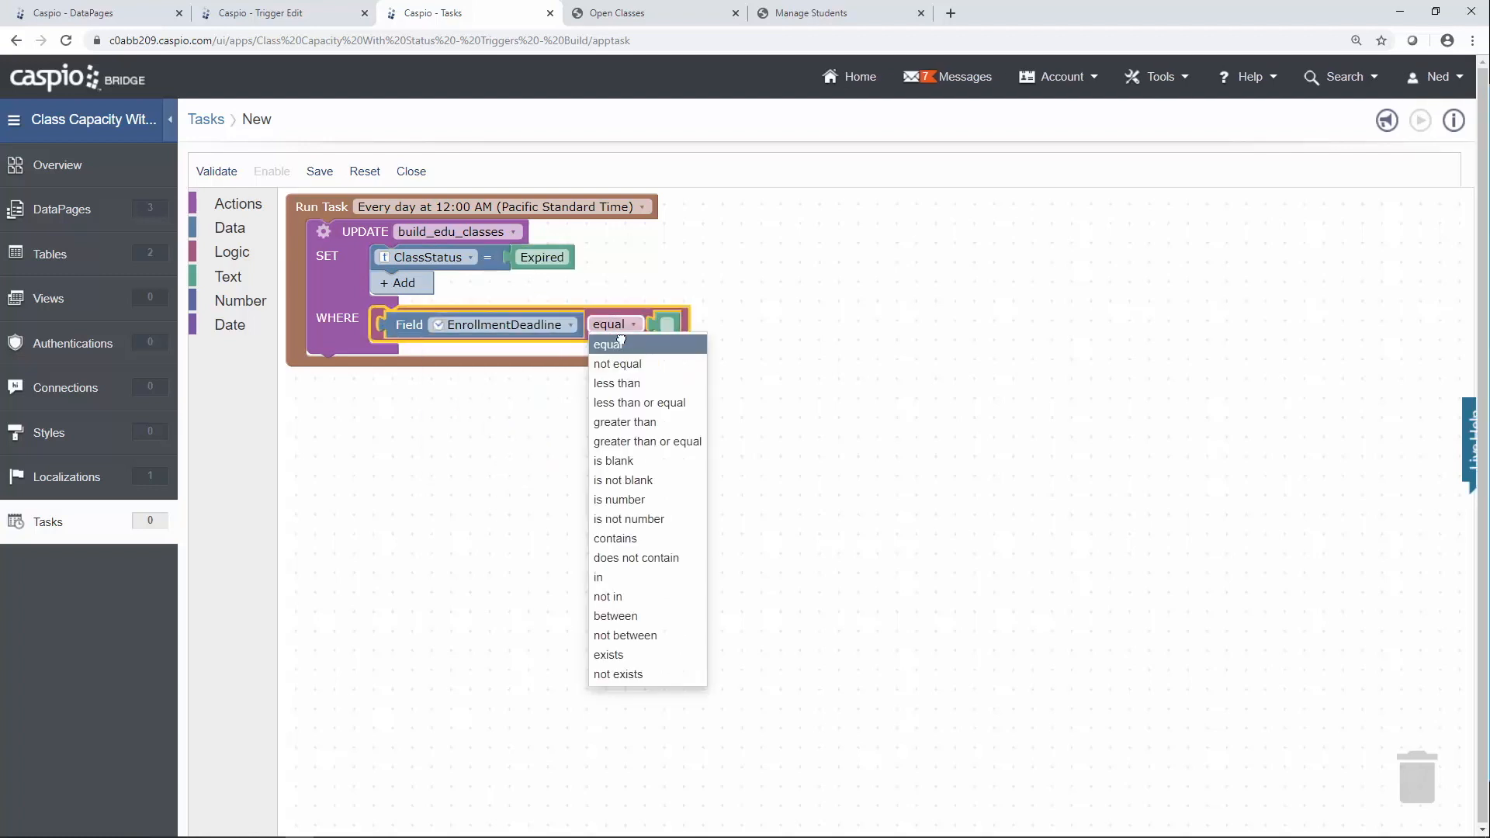
{"action": "left_click", "coordinate": [621, 383]}
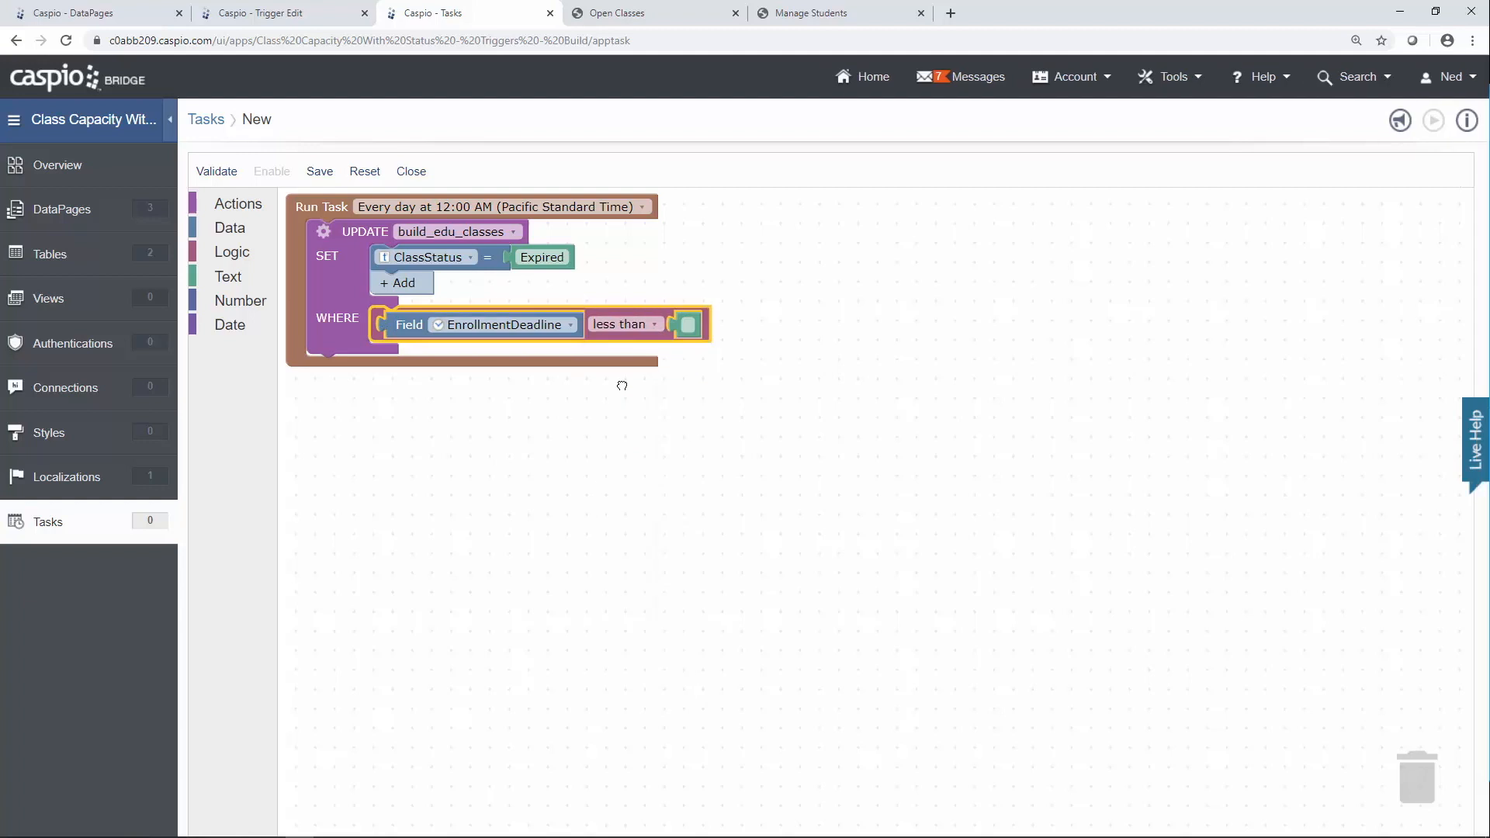
{"action": "left_click", "coordinate": [230, 326]}
{"action": "left_click_drag", "start_coordinate": [365, 277], "coordinate": [746, 343]}
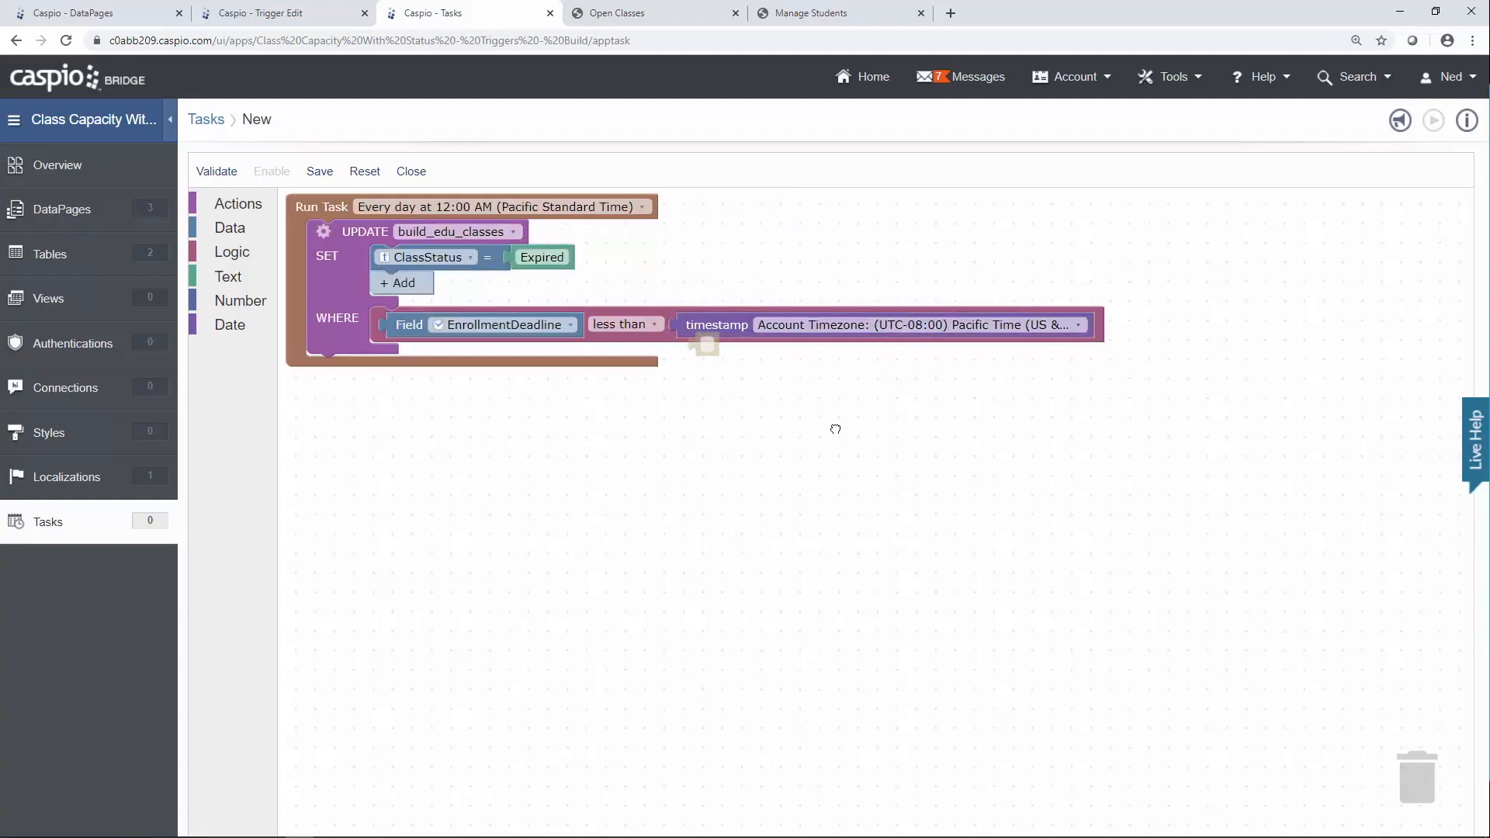
{"action": "left_click_drag", "start_coordinate": [703, 343], "coordinate": [1411, 778]}
Return to the Open Classes page to review the listed classes and their enrollment deadlines.
{"action": "left_click", "coordinate": [659, 17]}
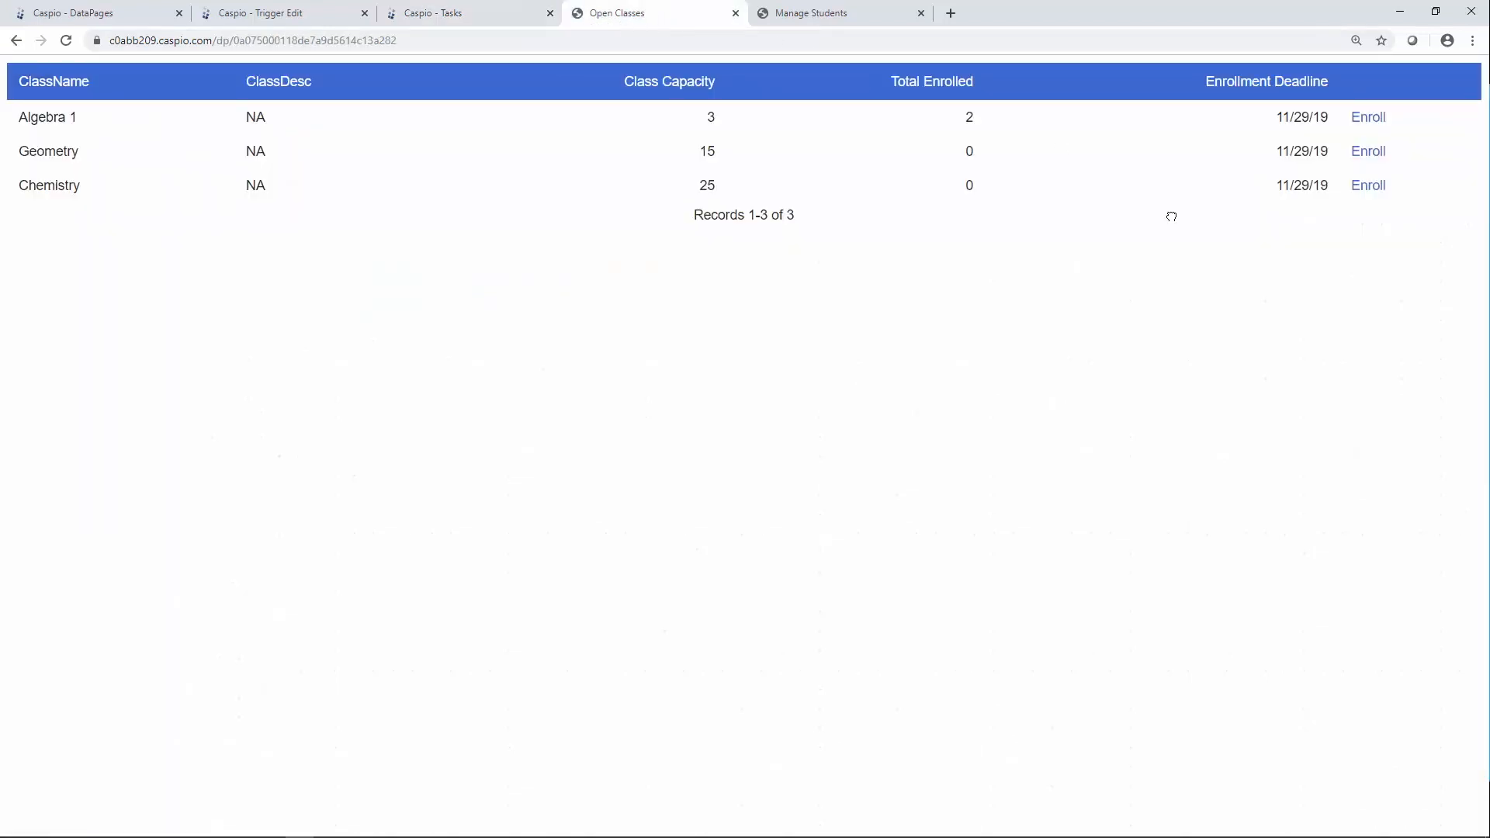